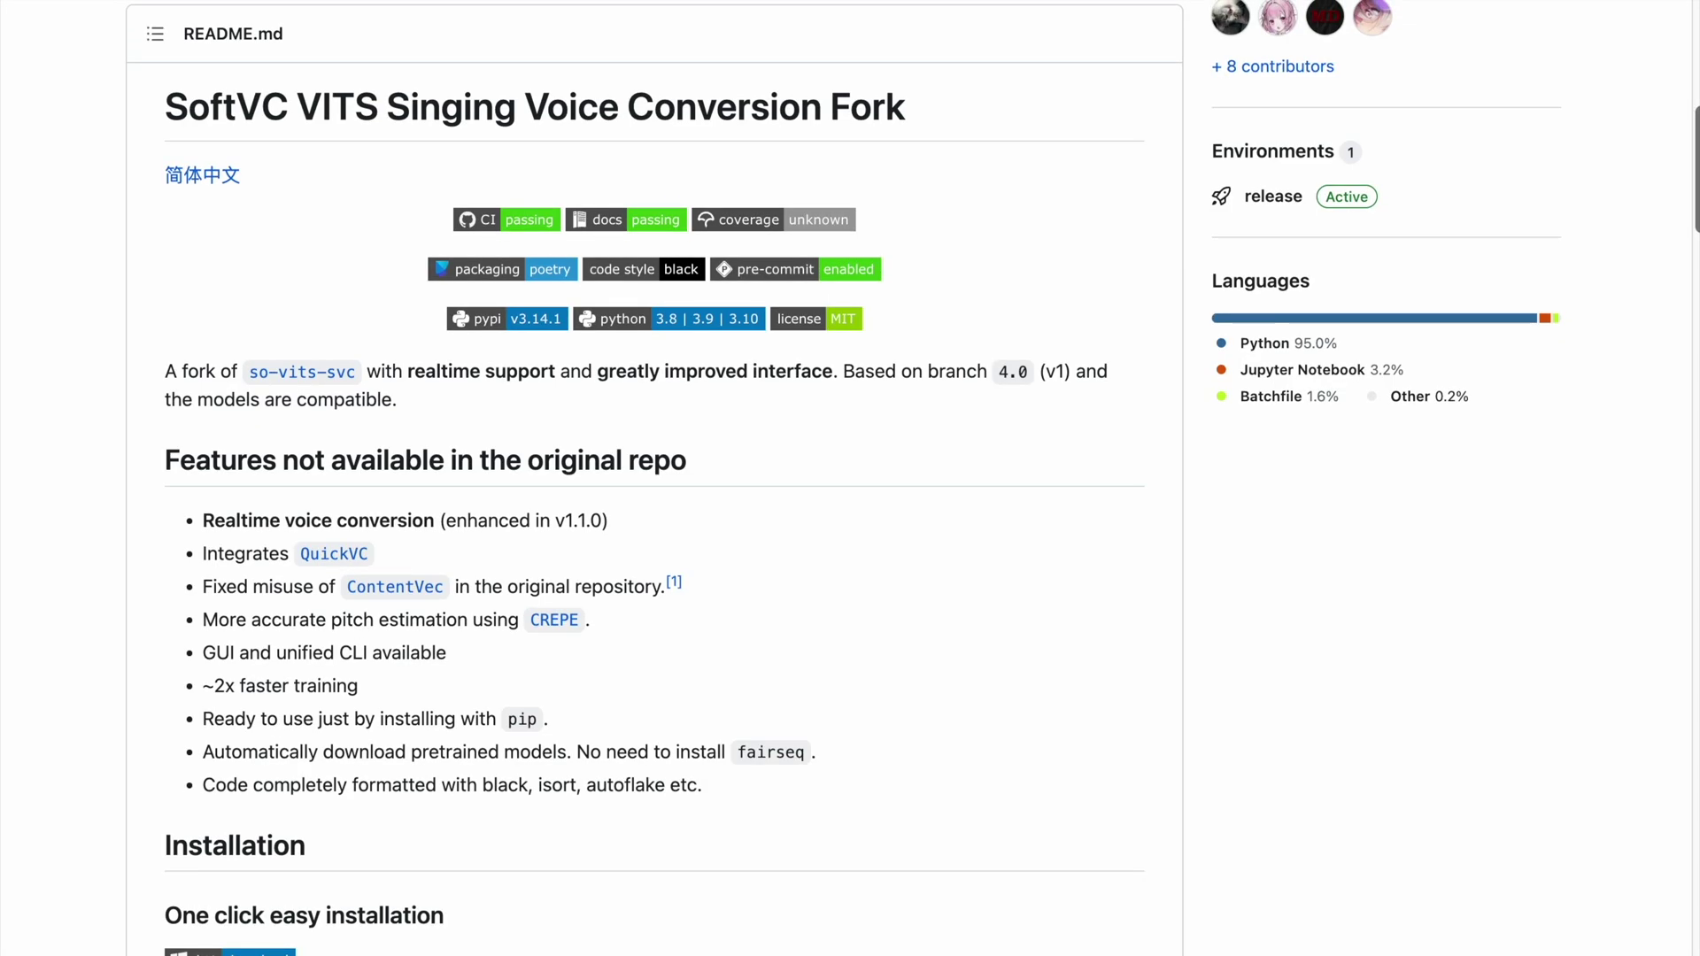
Scroll the fork's README from its feature list through the Installation, Usage, Training and Notes sections.
{"action": "scroll", "coordinate": [843, 478], "scroll_direction": "down", "scroll_amount": 3}
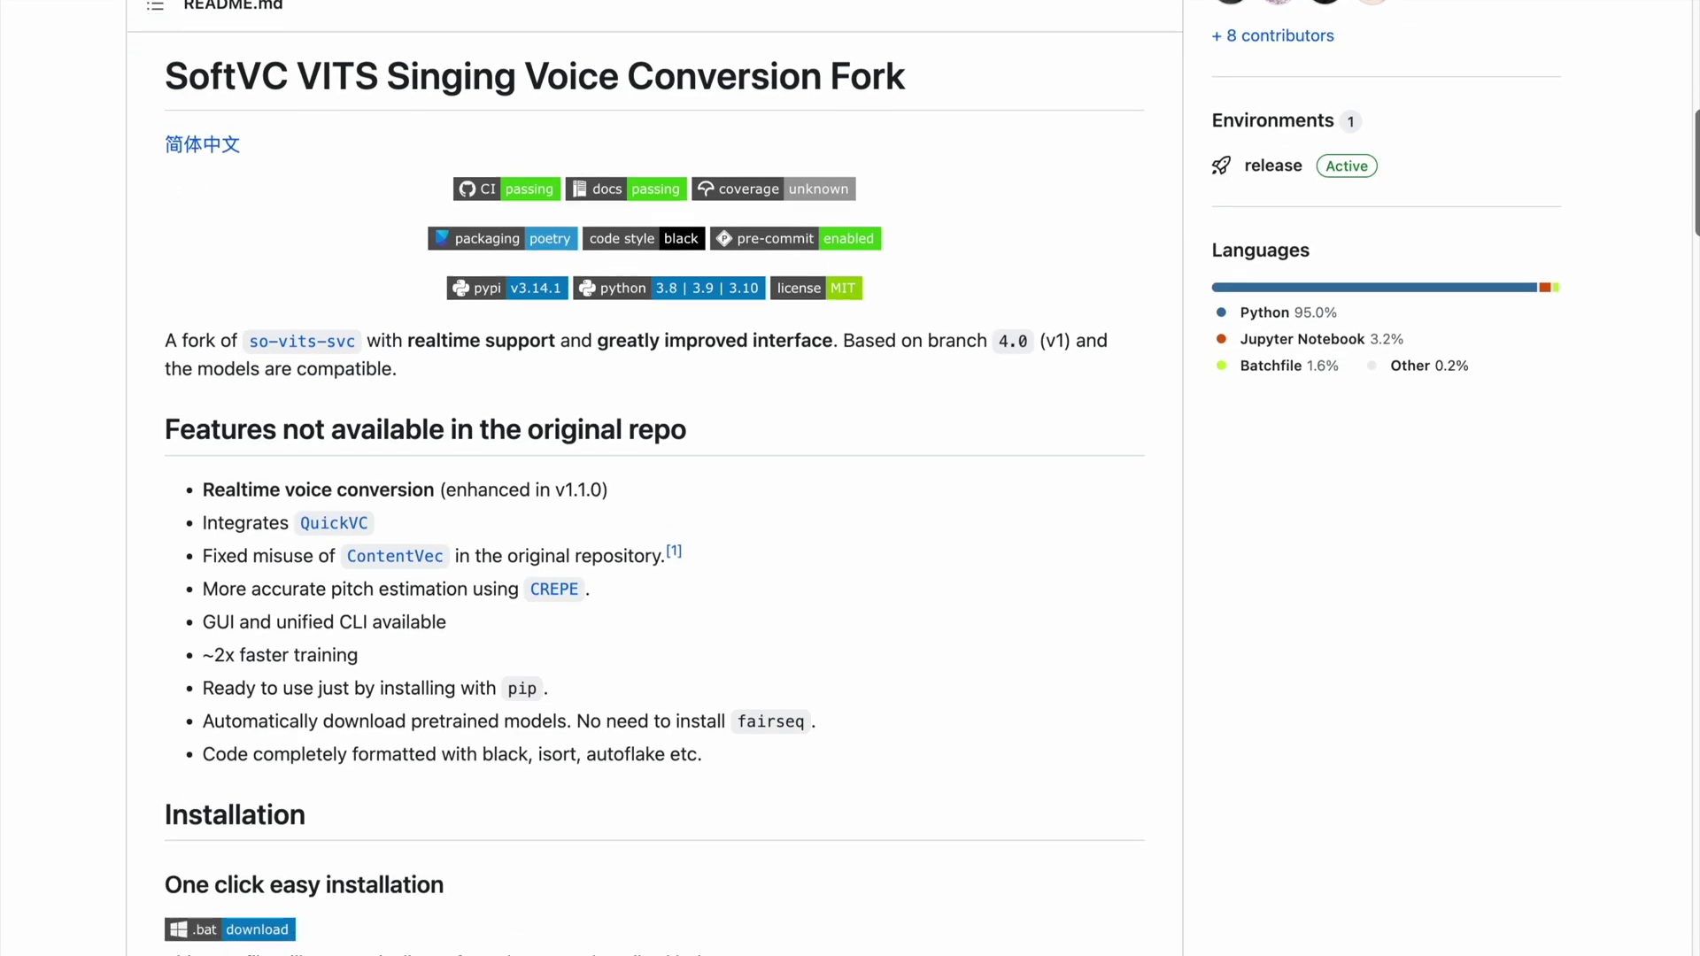
{"action": "scroll", "coordinate": [843, 478], "scroll_direction": "down", "scroll_amount": 10}
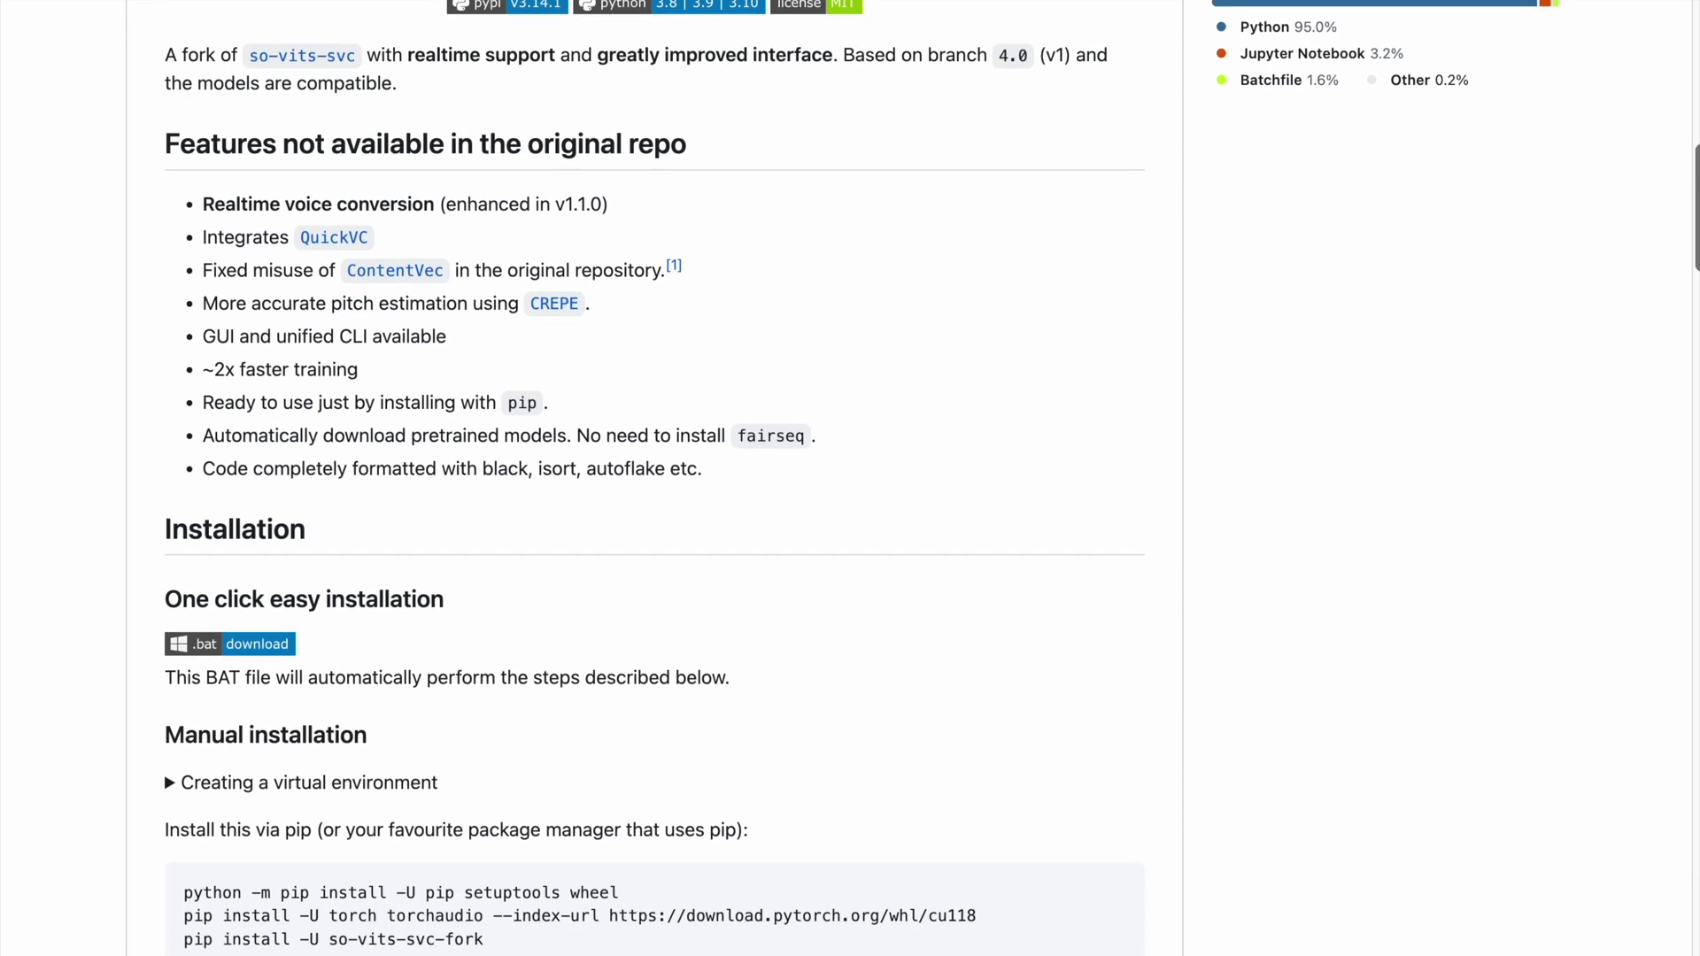
{"action": "scroll", "coordinate": [843, 478], "scroll_direction": "down", "scroll_amount": 20}
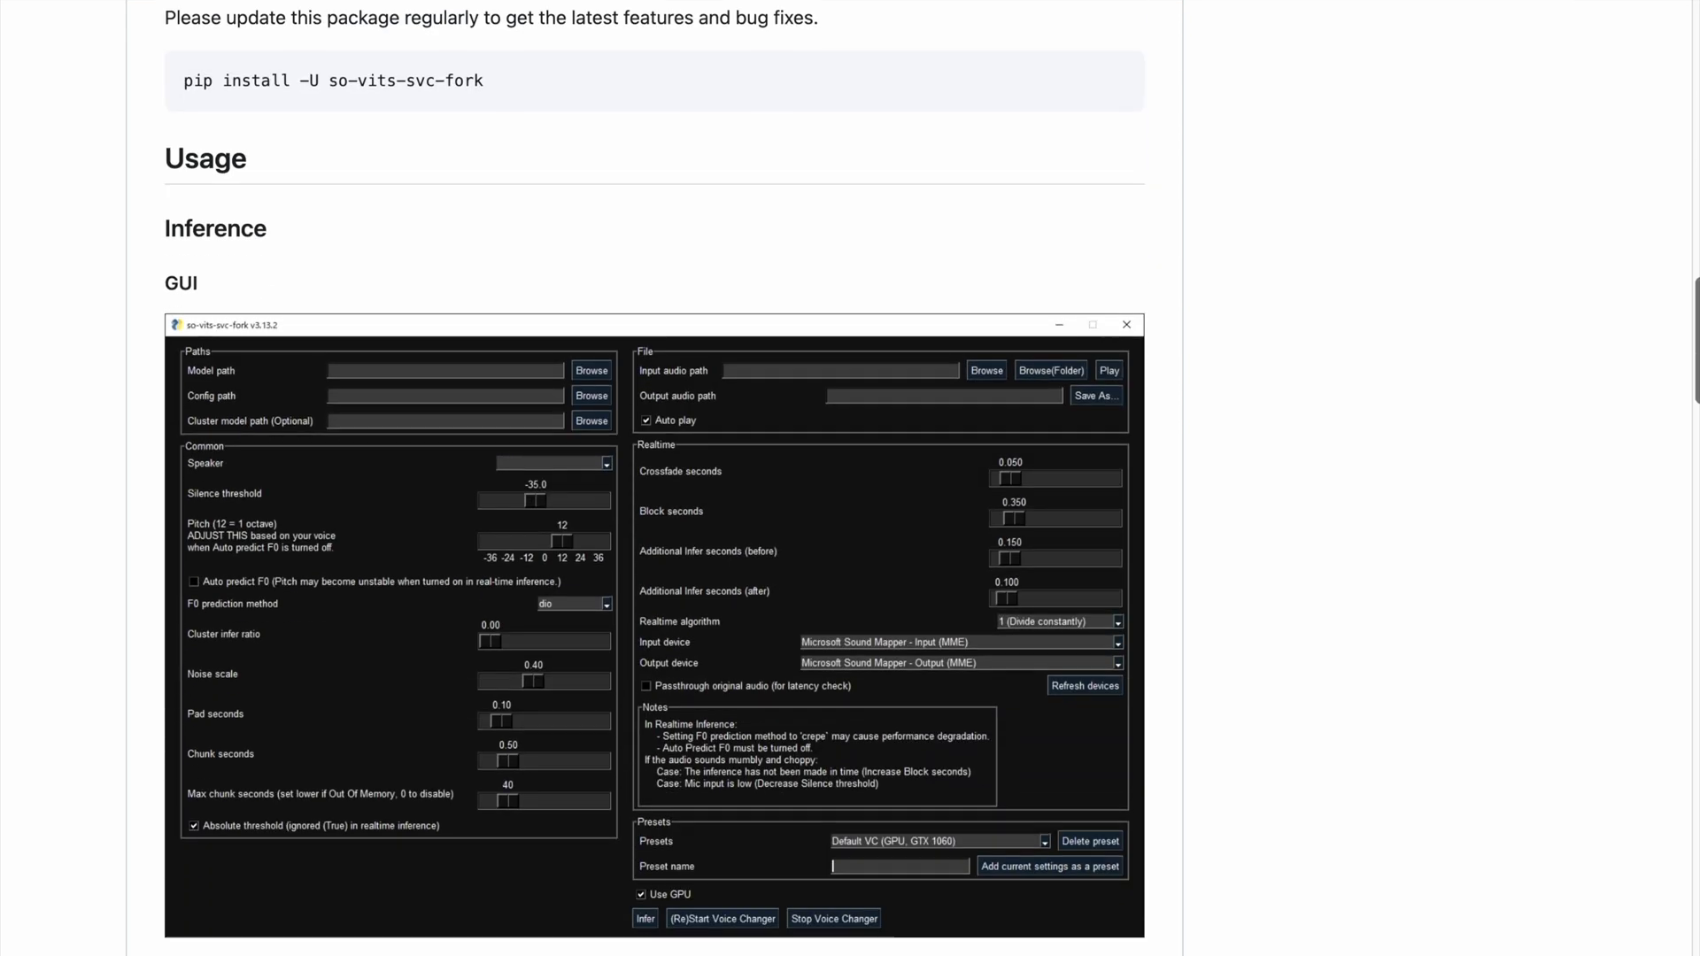
{"action": "scroll", "coordinate": [843, 478], "scroll_direction": "down", "scroll_amount": 6}
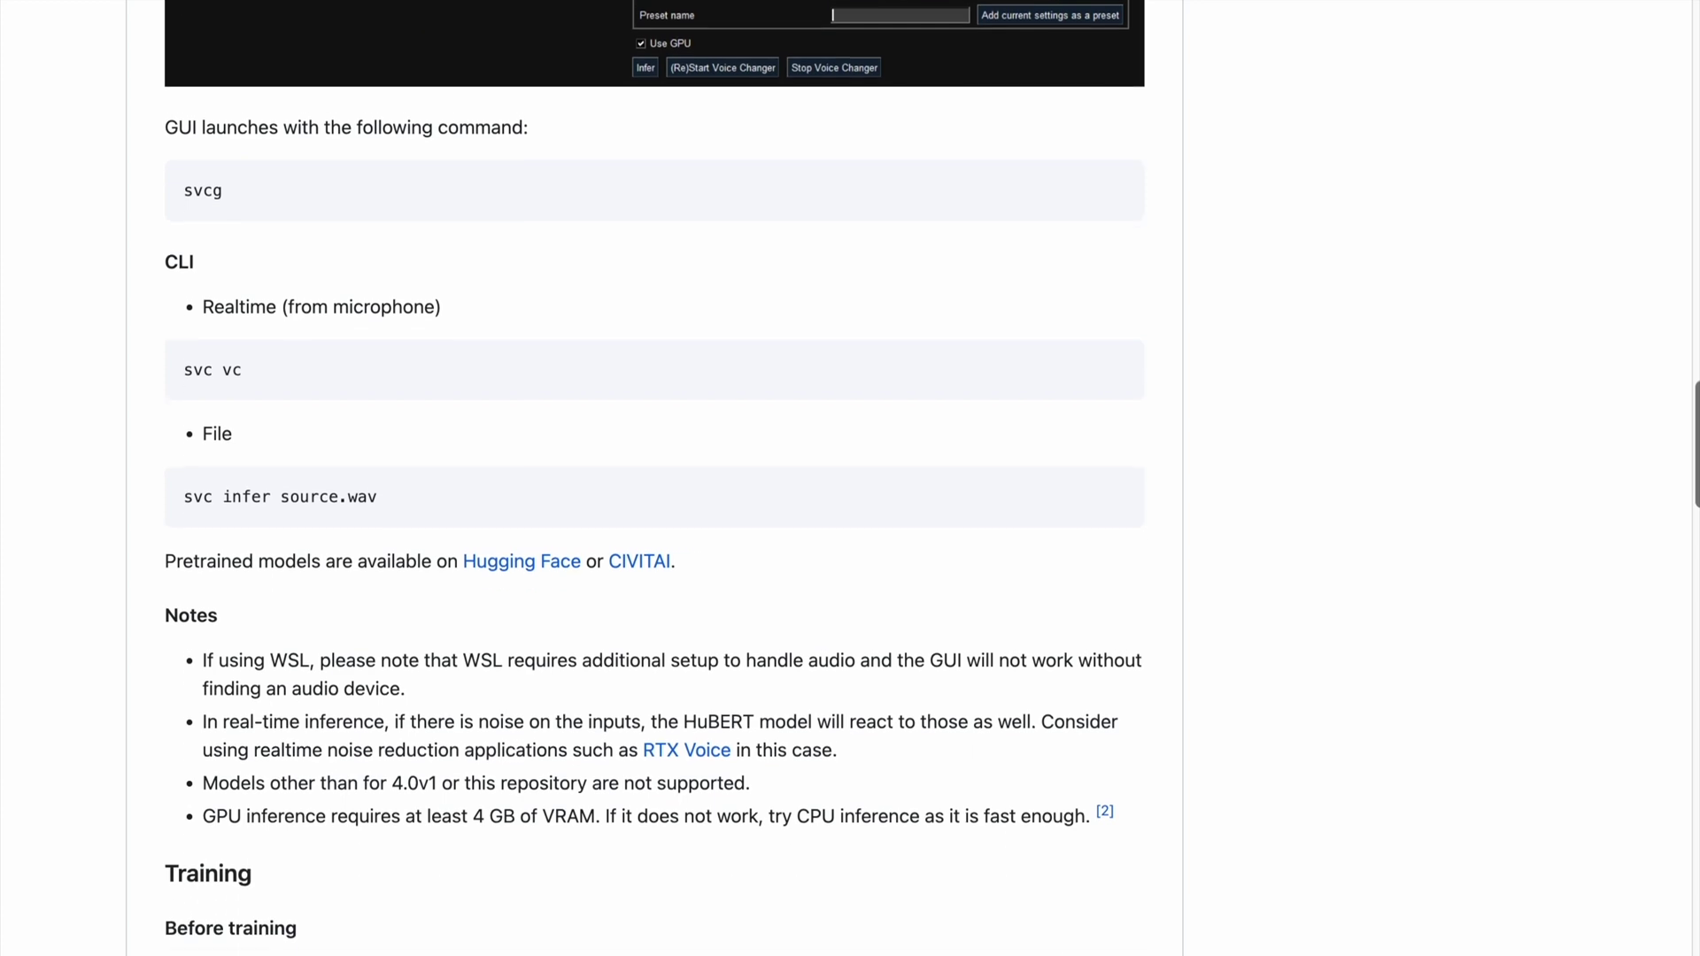
{"action": "scroll", "coordinate": [843, 478], "scroll_direction": "down", "scroll_amount": 14}
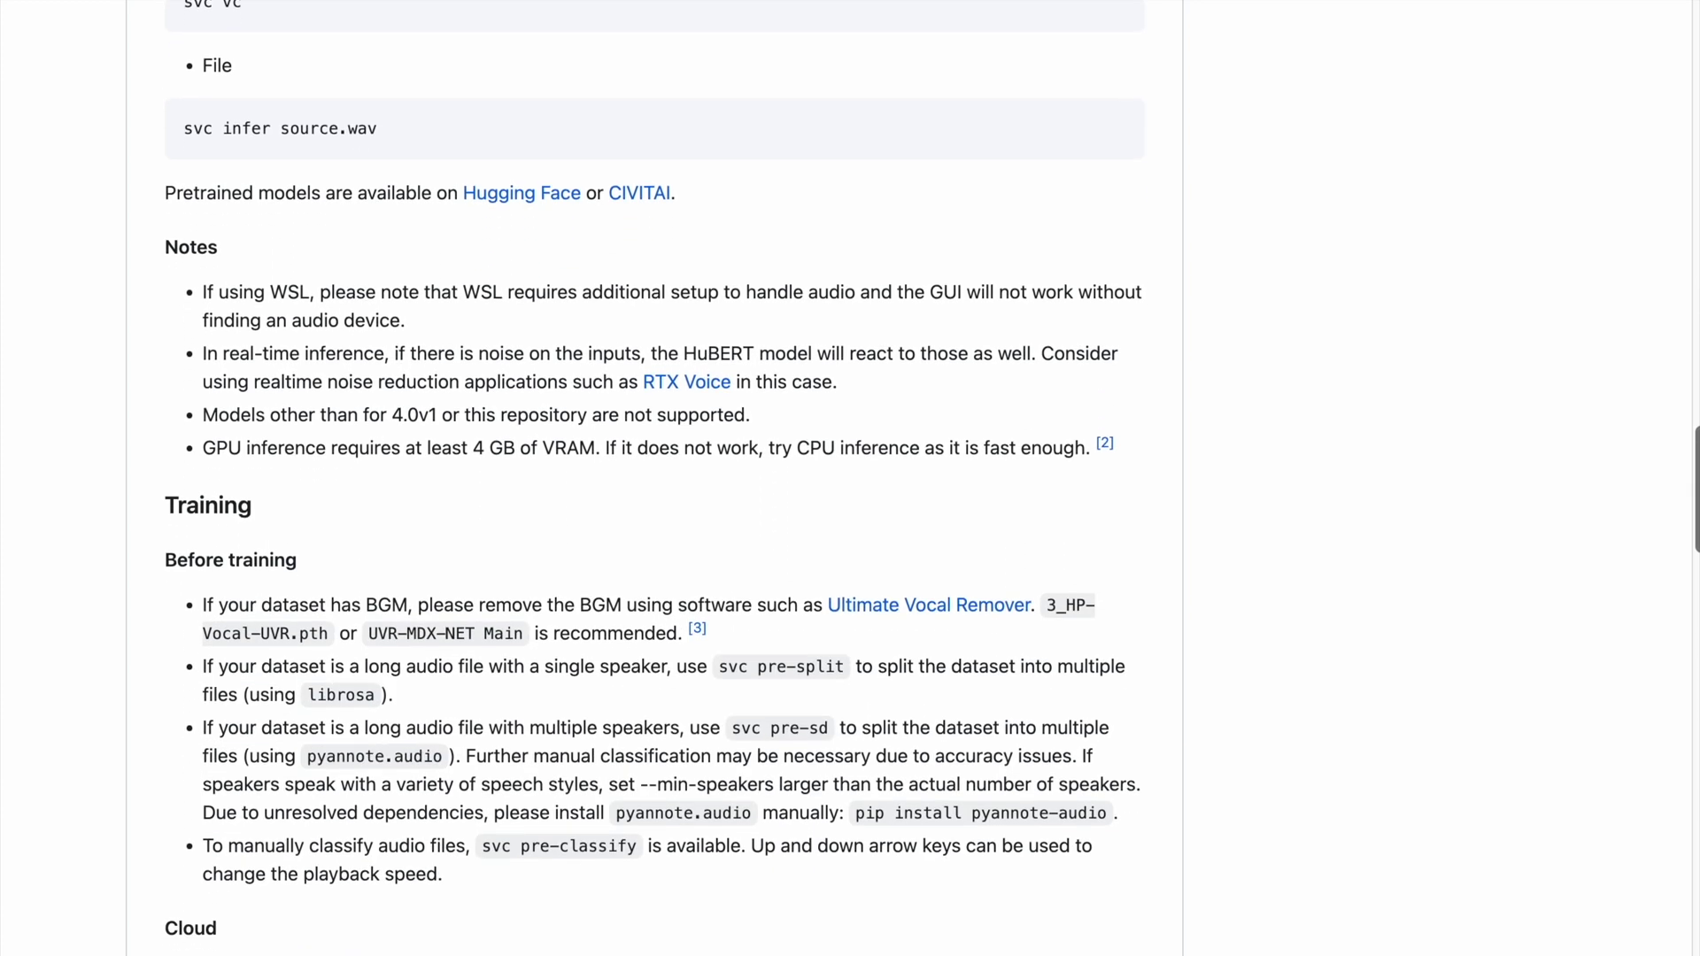
{"action": "scroll", "coordinate": [843, 478], "scroll_direction": "down", "scroll_amount": 20}
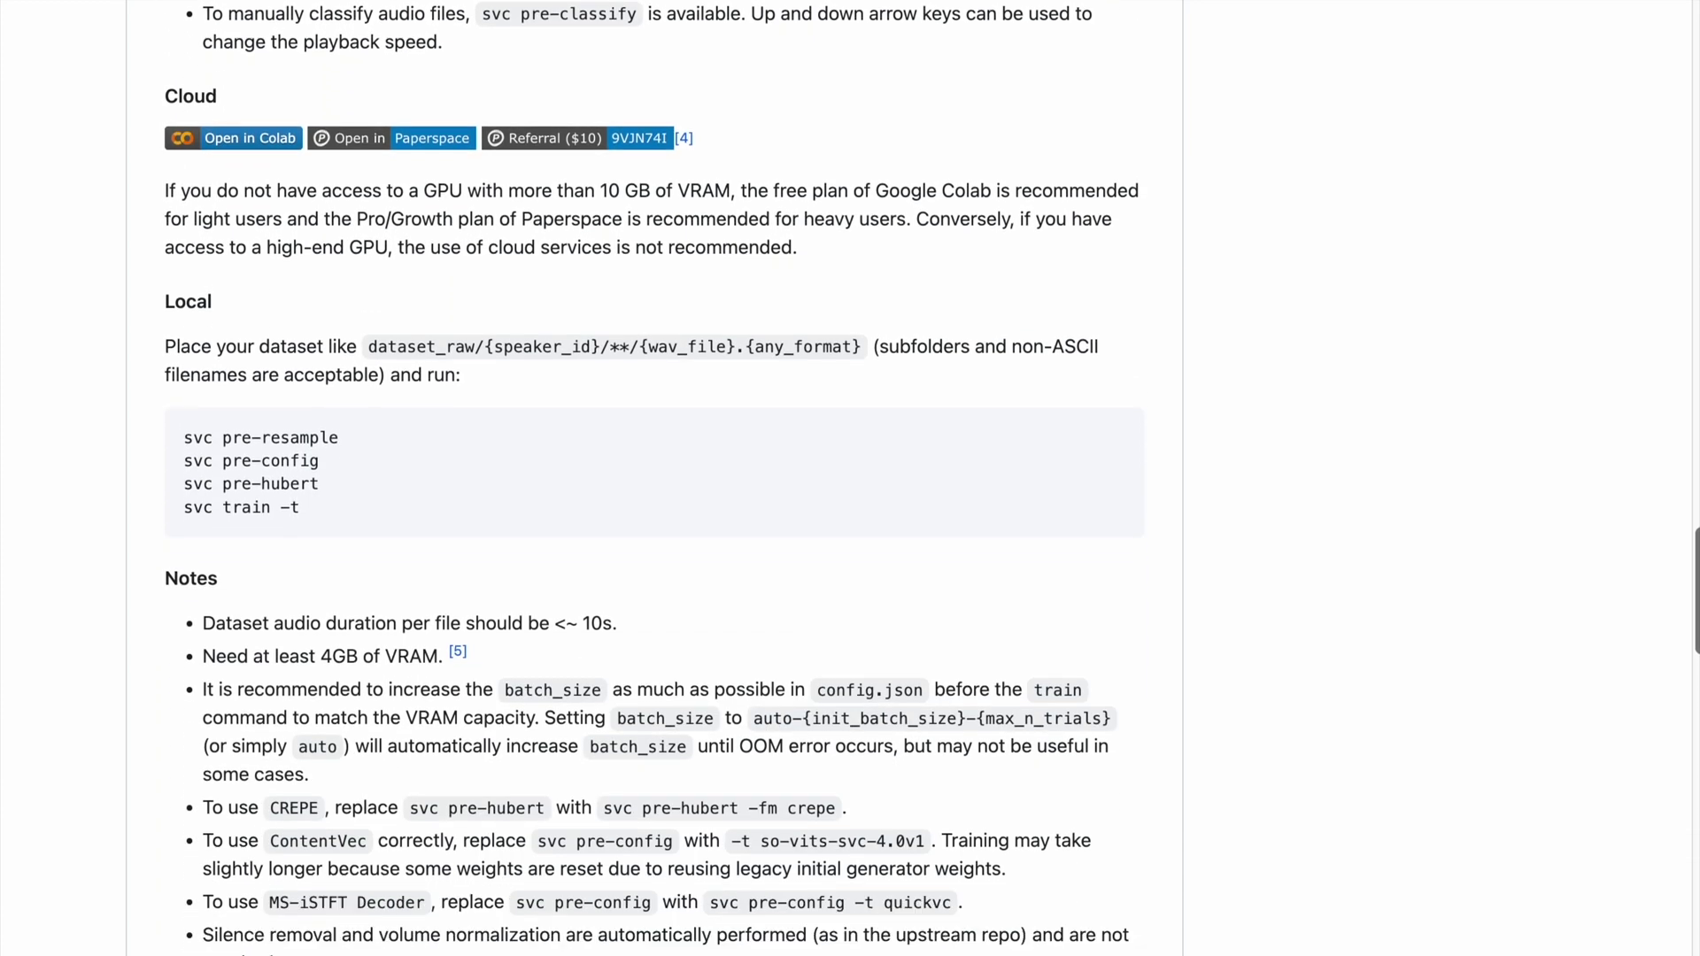
{"action": "scroll", "coordinate": [843, 478], "scroll_direction": "down", "scroll_amount": 11}
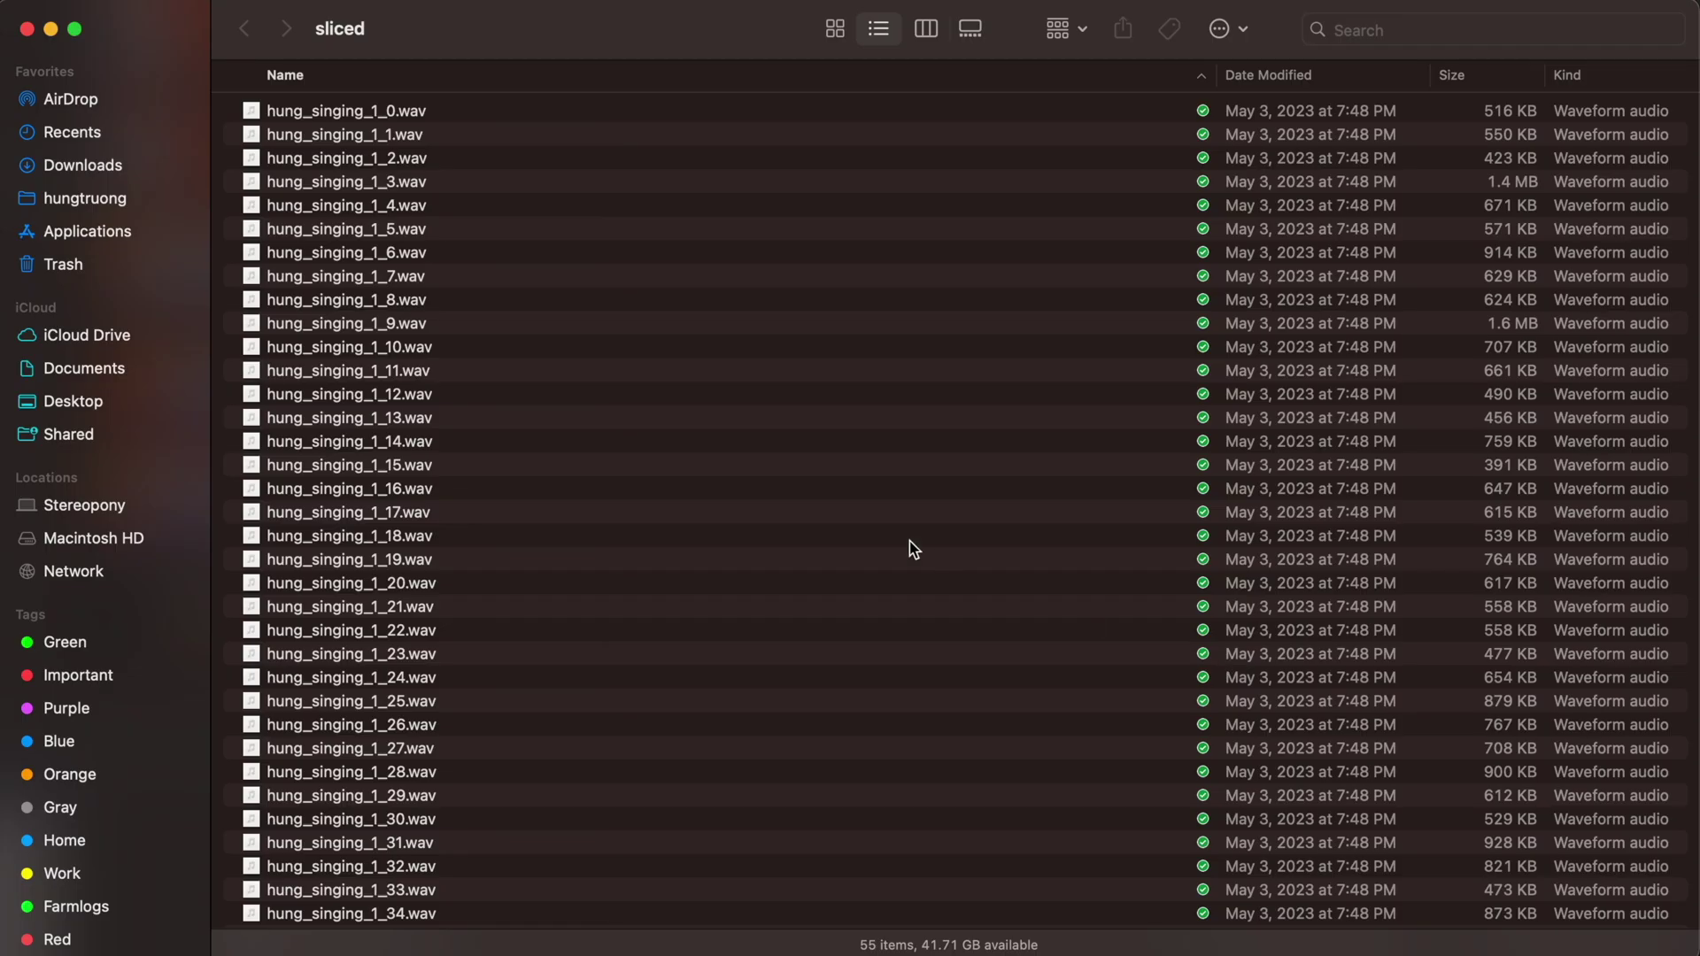
Scroll through the 55 short singing WAV clips in the sliced folder.
{"action": "scroll", "coordinate": [909, 545], "scroll_direction": "down", "scroll_amount": 5}
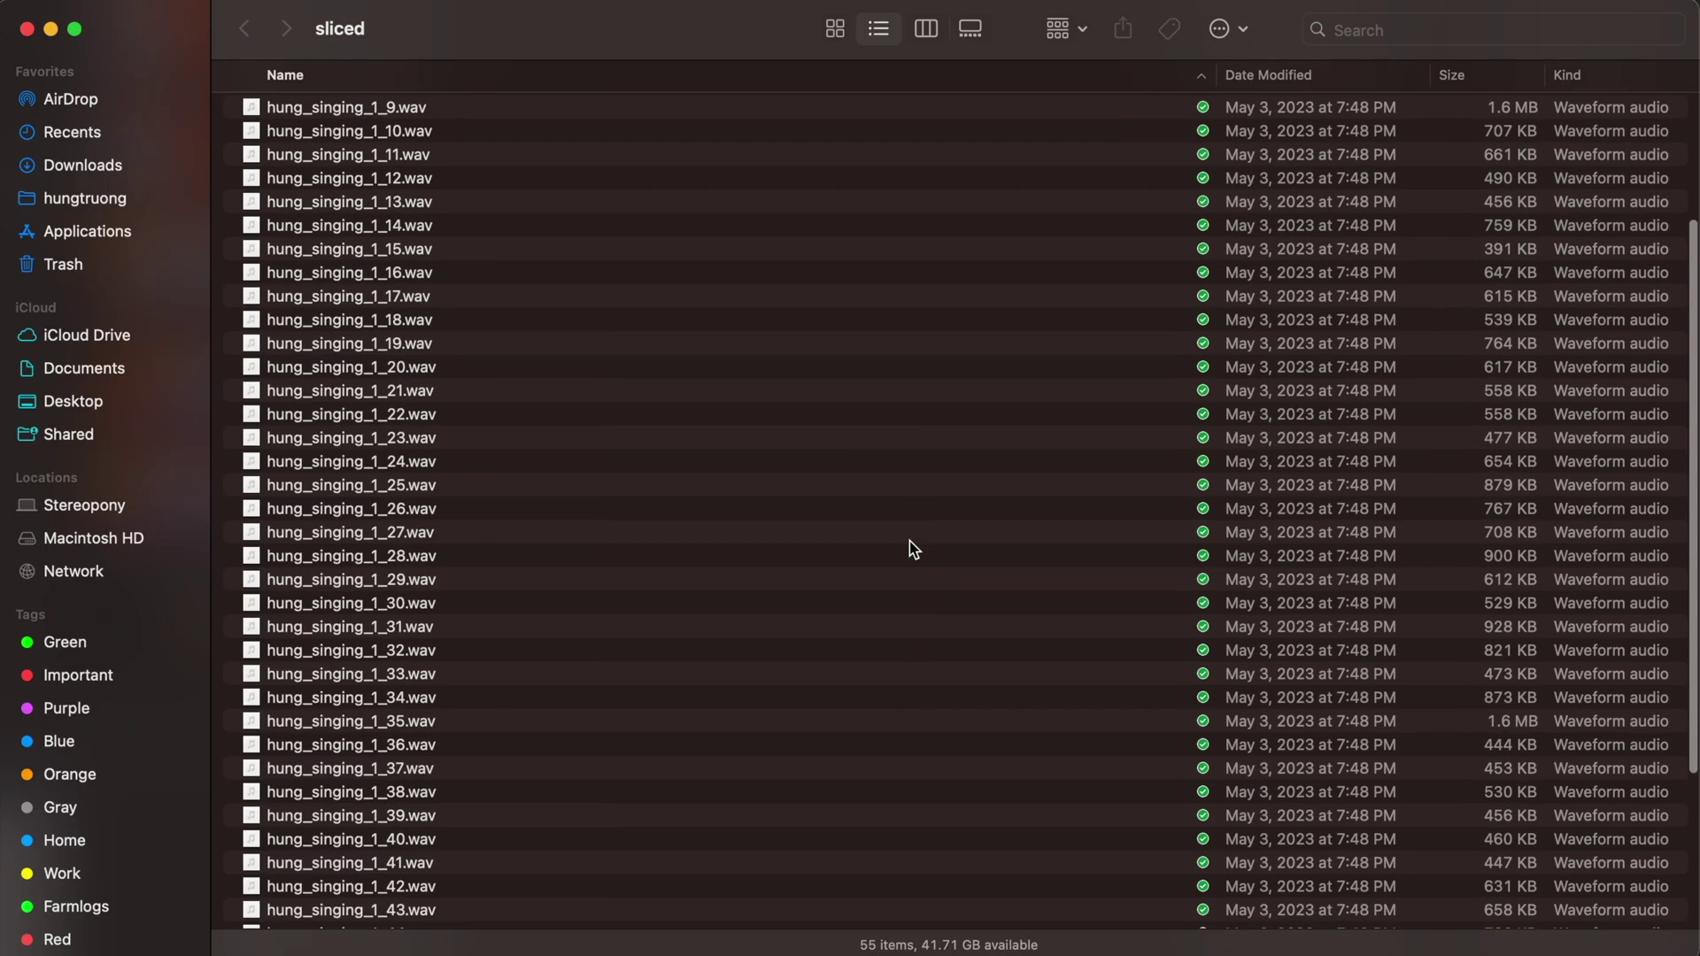
{"action": "scroll", "coordinate": [910, 542], "scroll_direction": "down", "scroll_amount": 6}
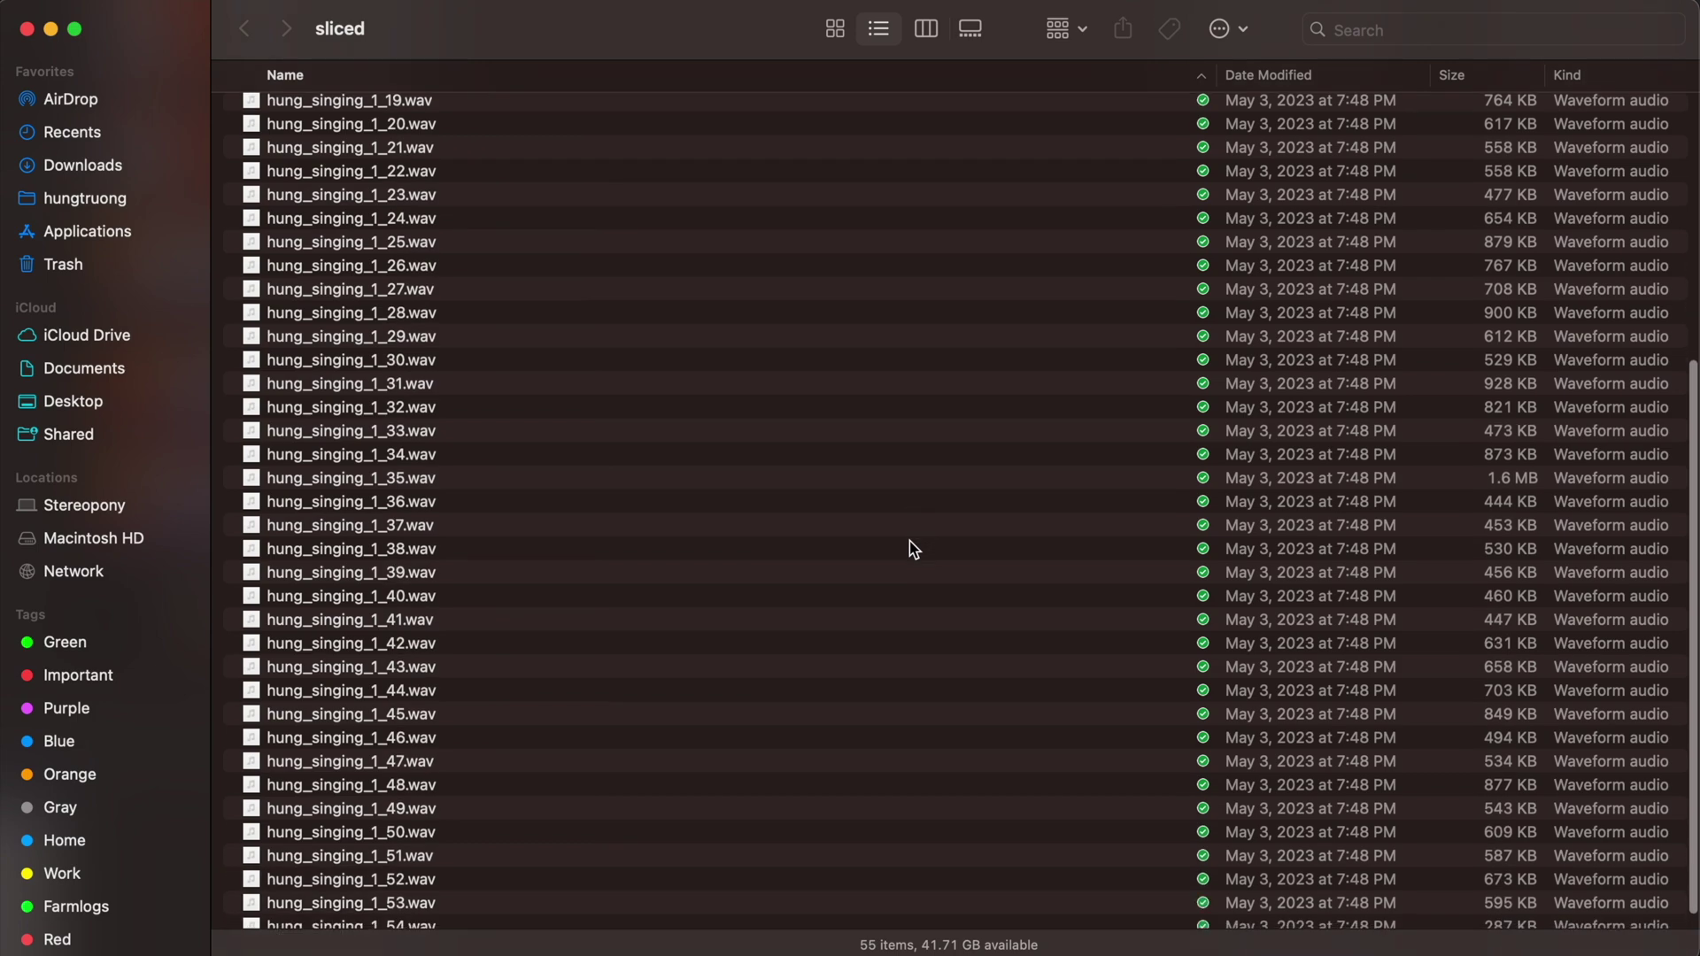
{"action": "scroll", "coordinate": [910, 540], "scroll_direction": "up", "scroll_amount": 6}
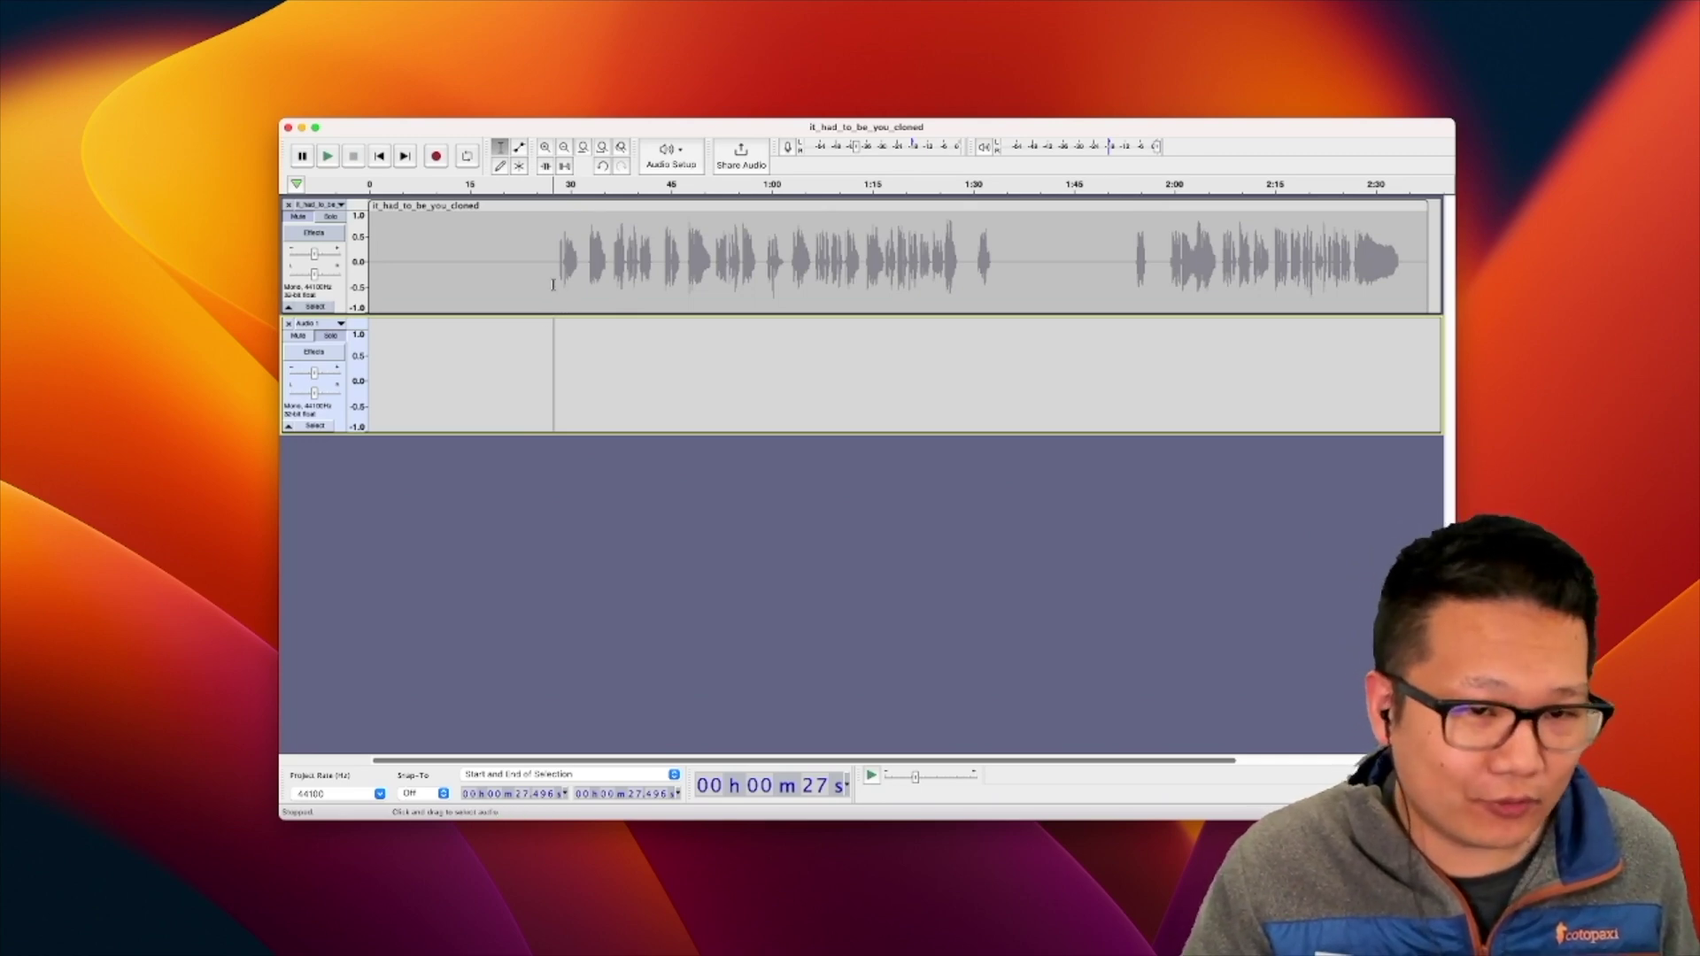
Place the start point in Audio 1 at about 28 s and begin recording a vocal take.
{"action": "left_click", "coordinate": [554, 265]}
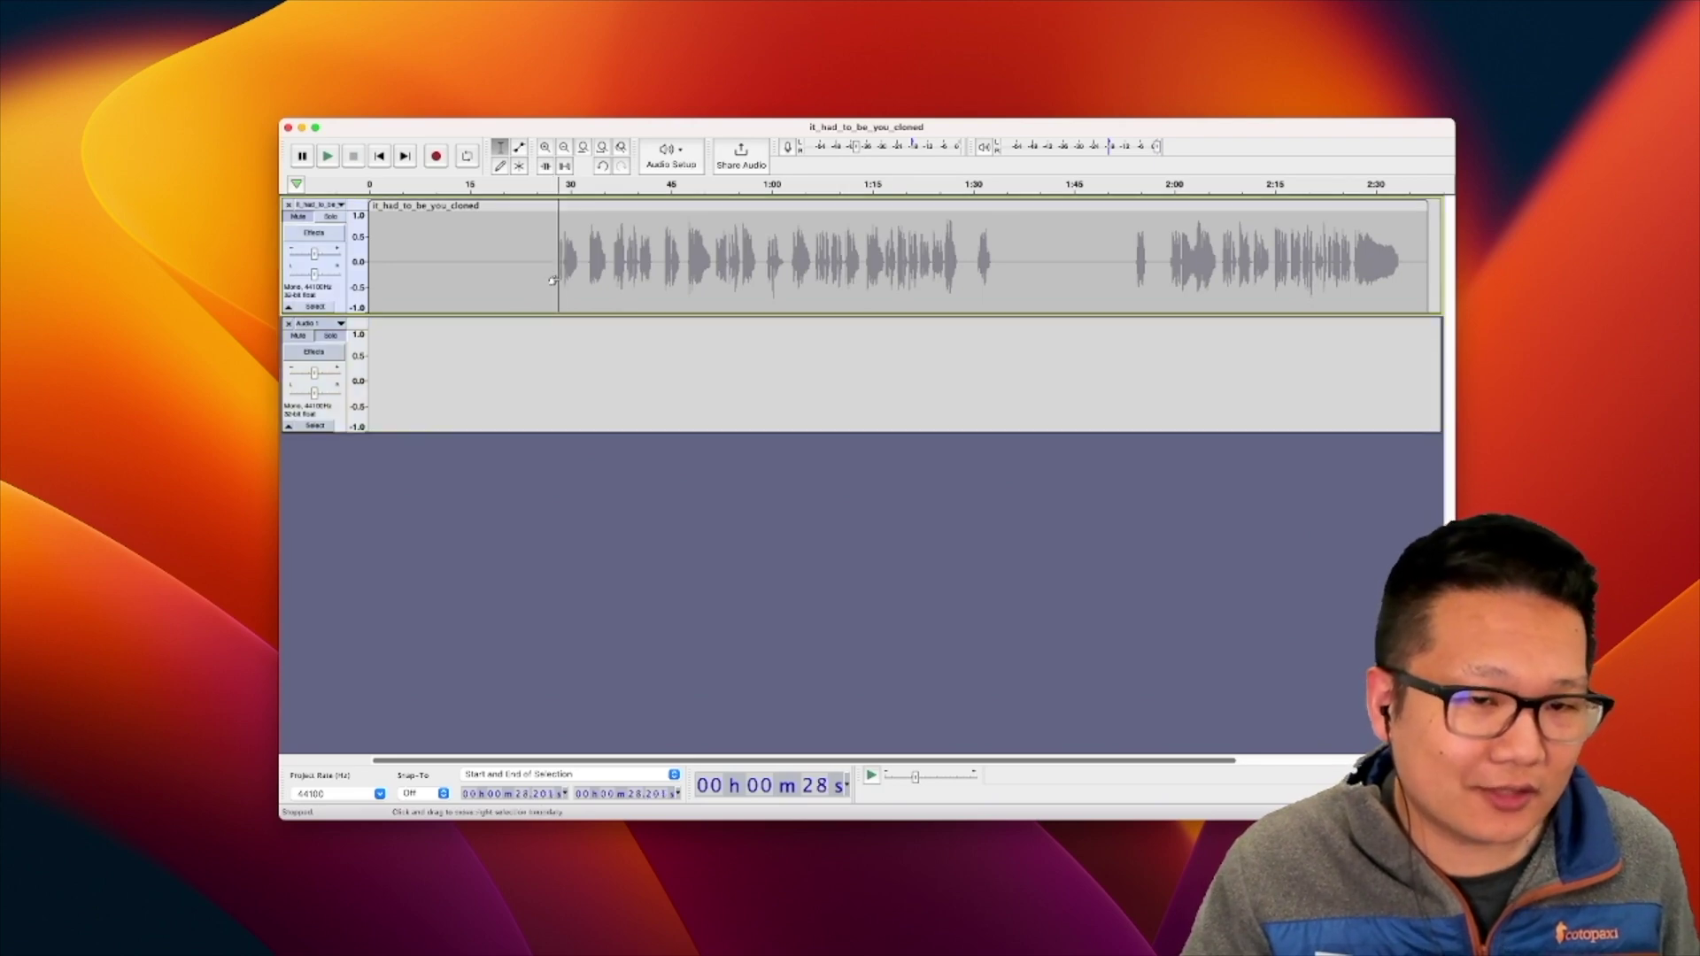
{"action": "left_click", "coordinate": [559, 337]}
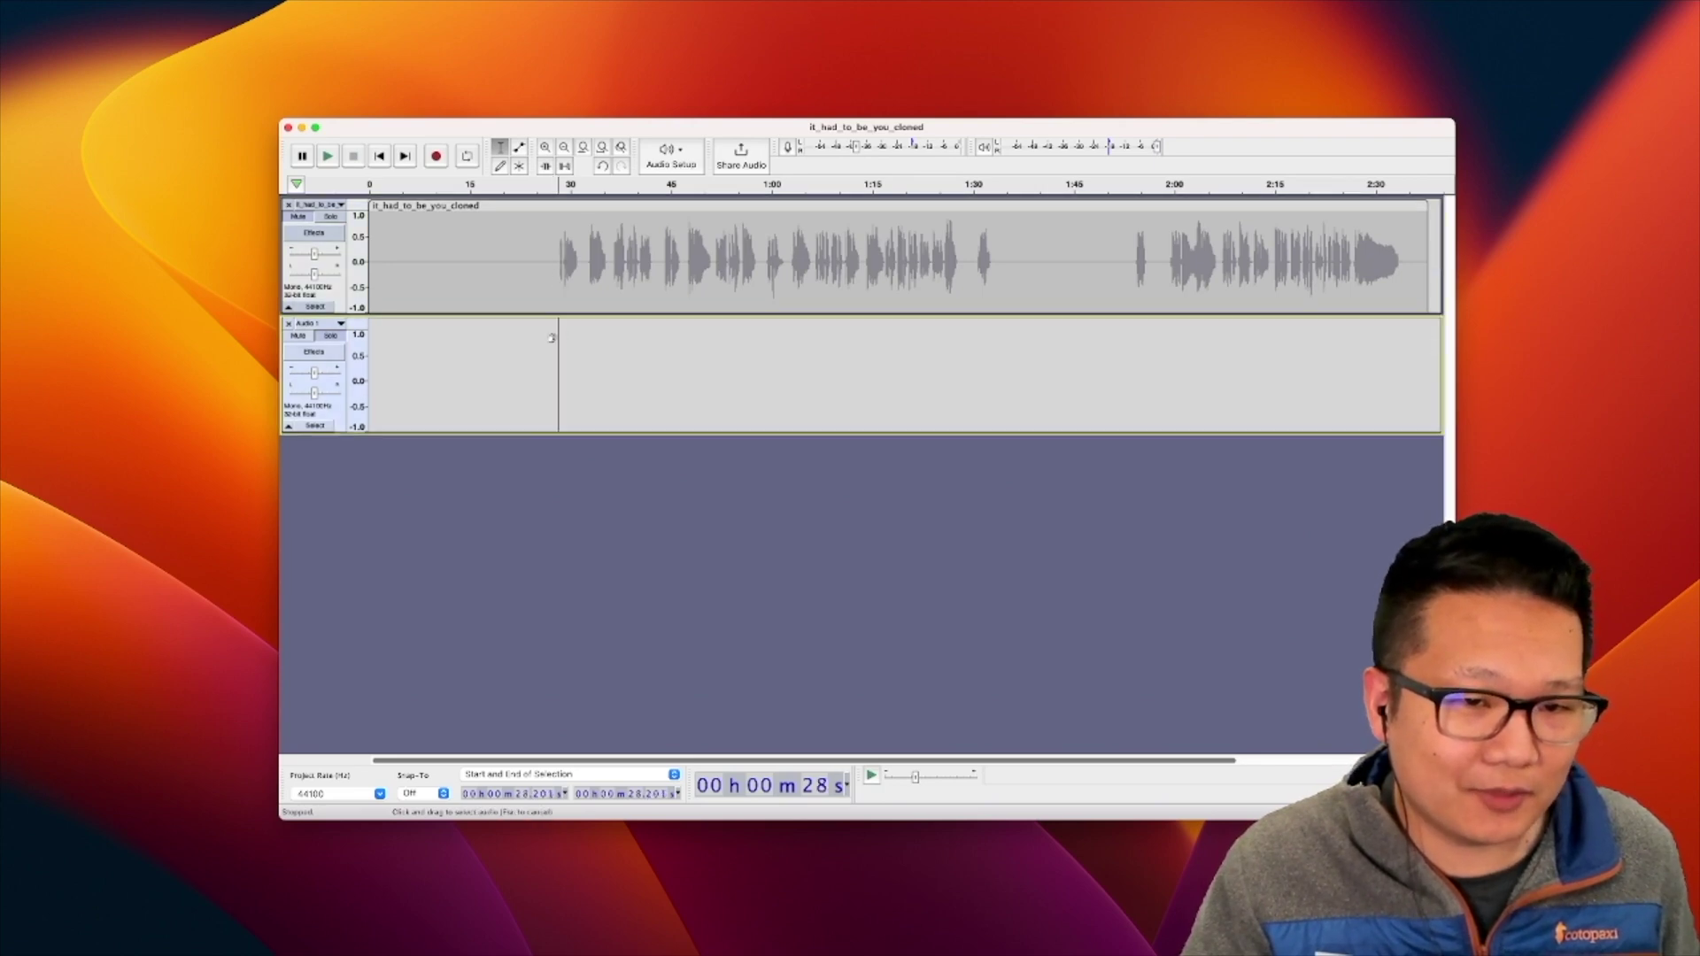
{"action": "left_click", "coordinate": [437, 156]}
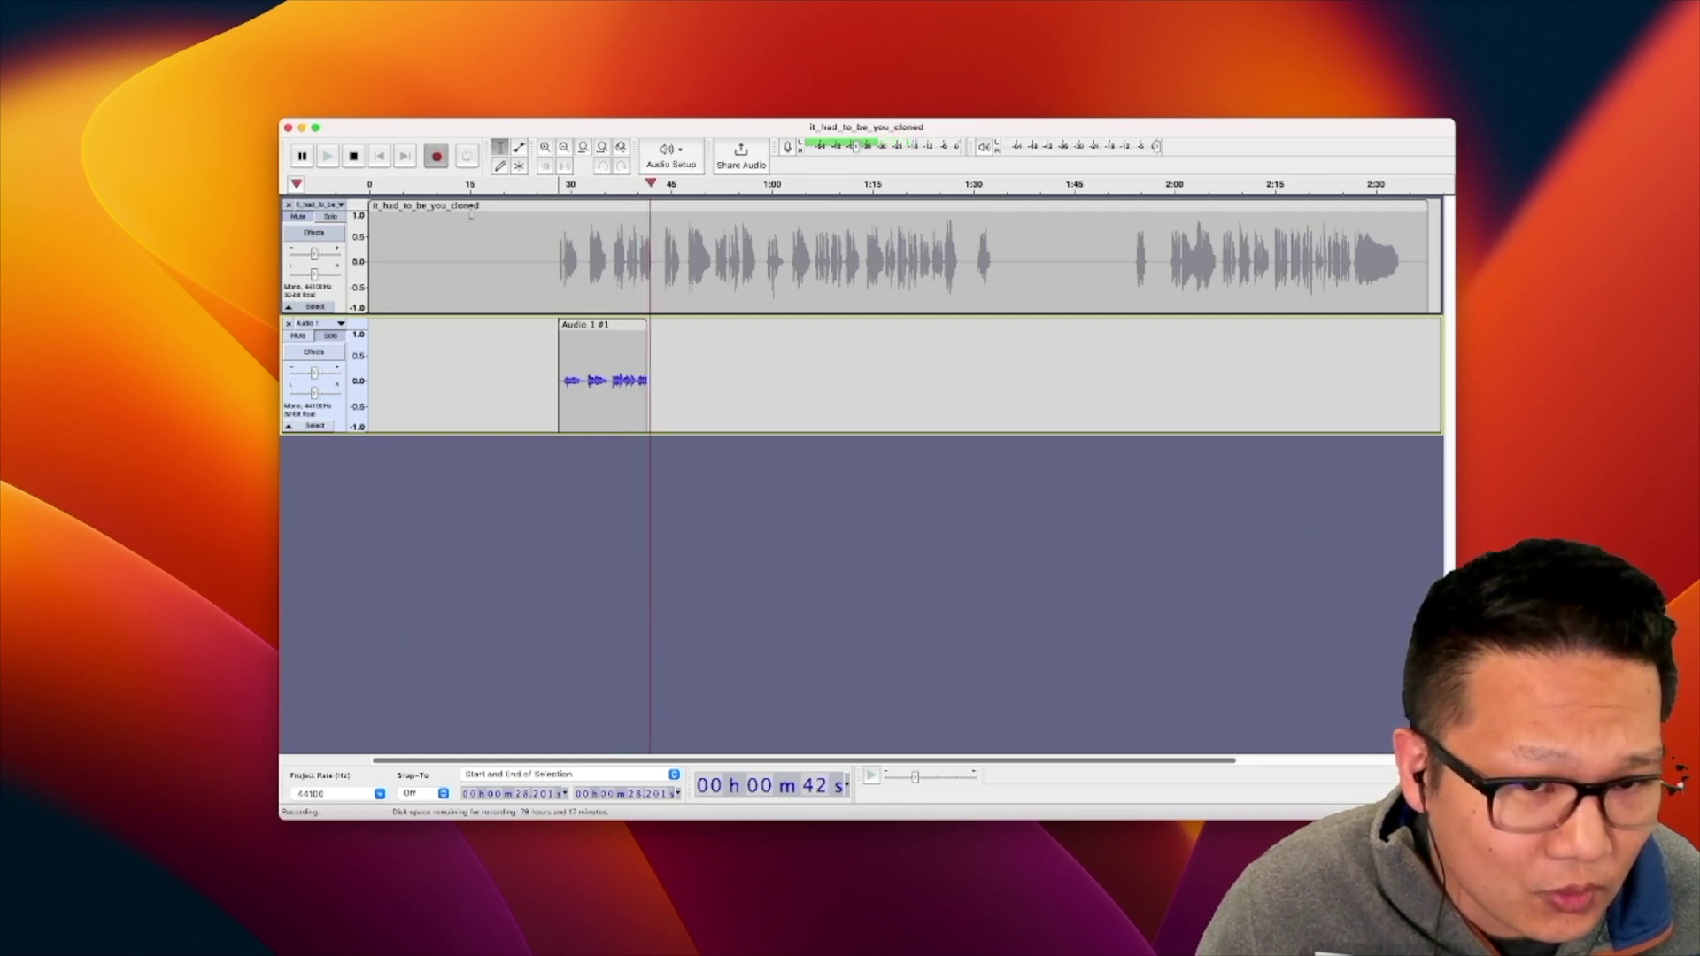
Stop recording, leaving the Audio 1 #1 clip spanning about 28 s to 43 s.
{"action": "left_click", "coordinate": [353, 156]}
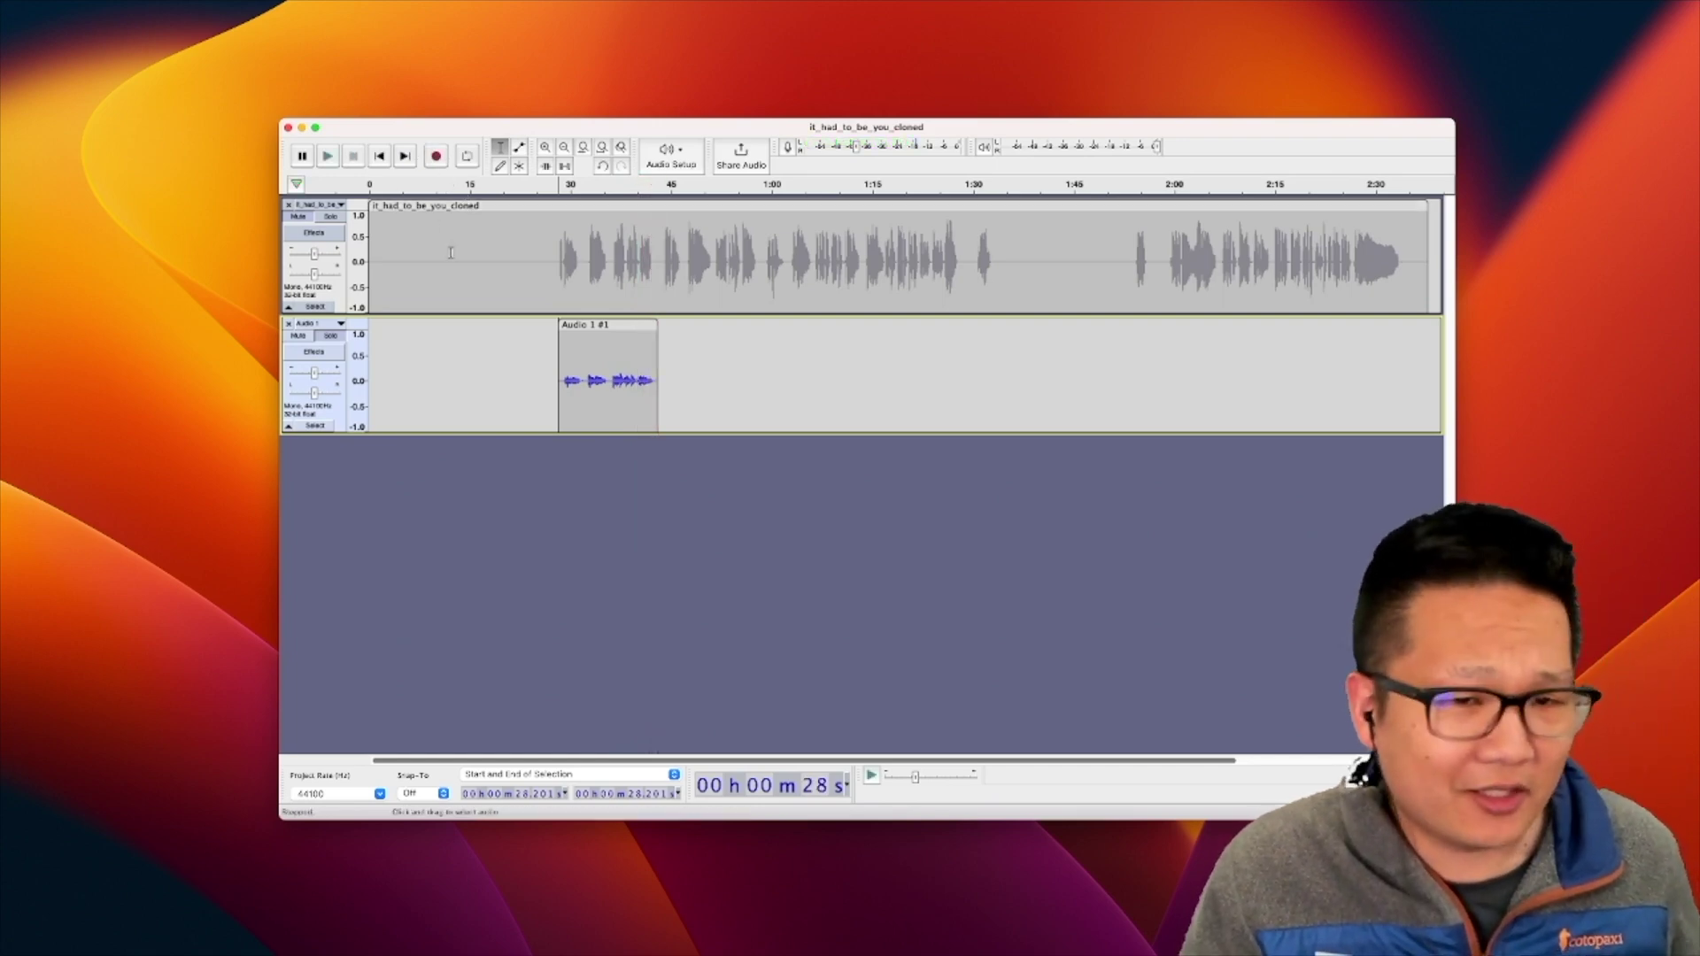
Select the take from 27.6 to 45.1 s and make it louder with Repeat Amplify.
{"action": "left_click_drag", "start_coordinate": [554, 370], "coordinate": [672, 374]}
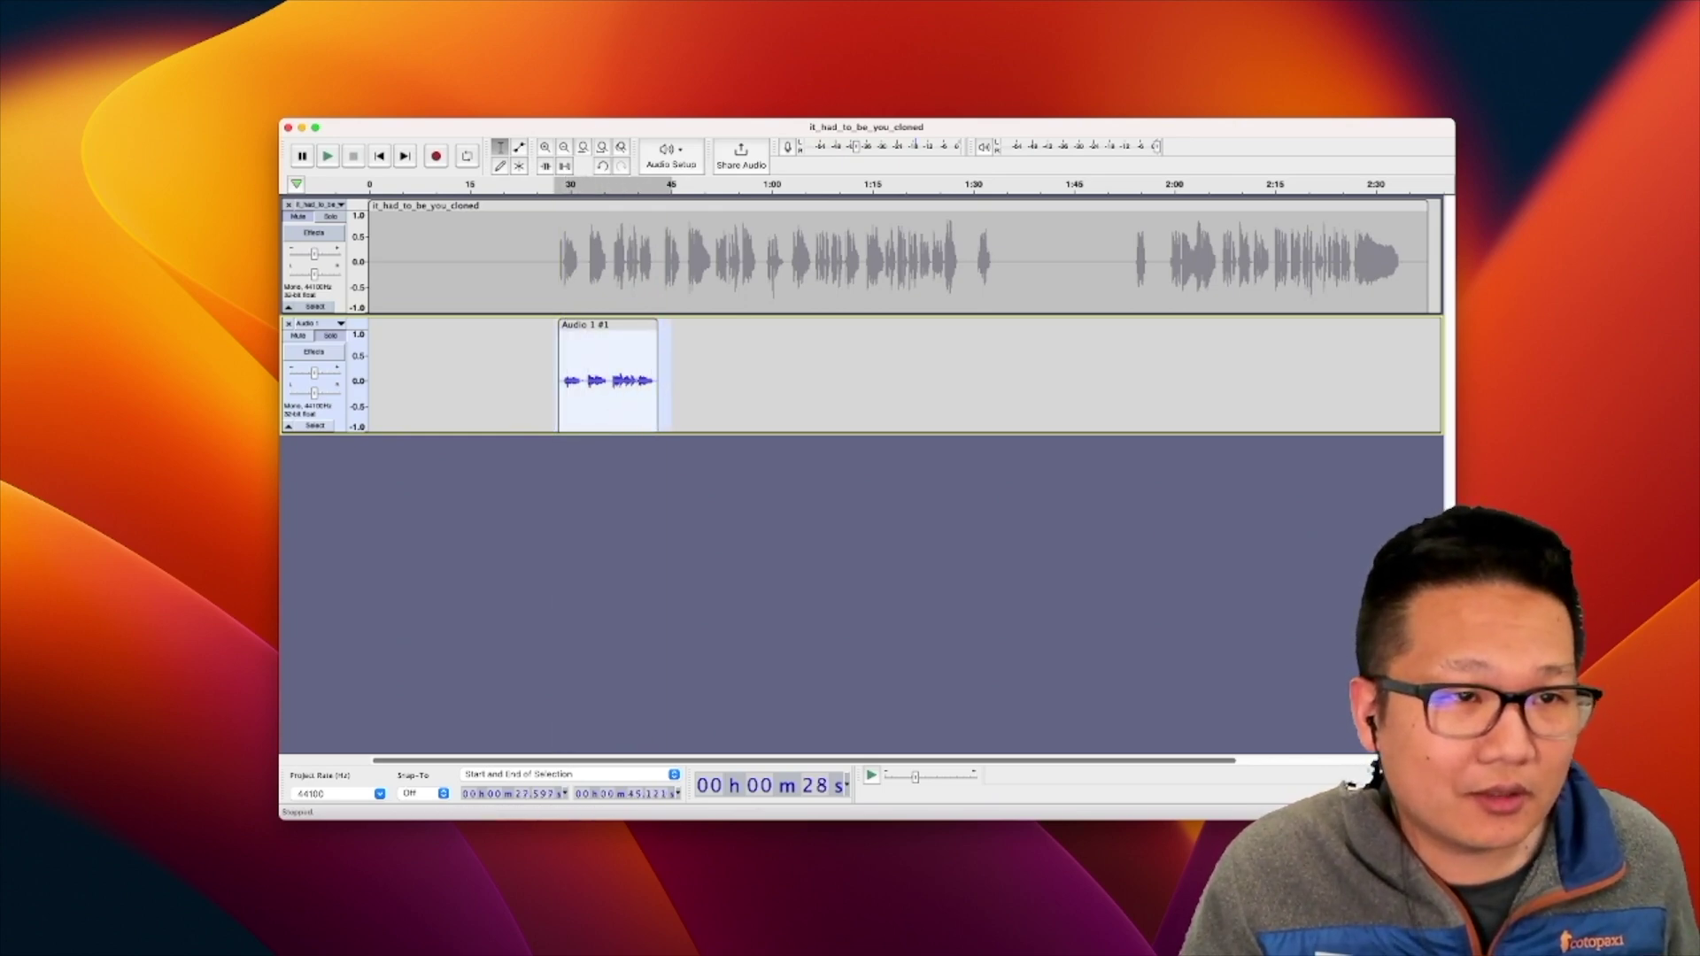
{"action": "left_click", "coordinate": [350, 1]}
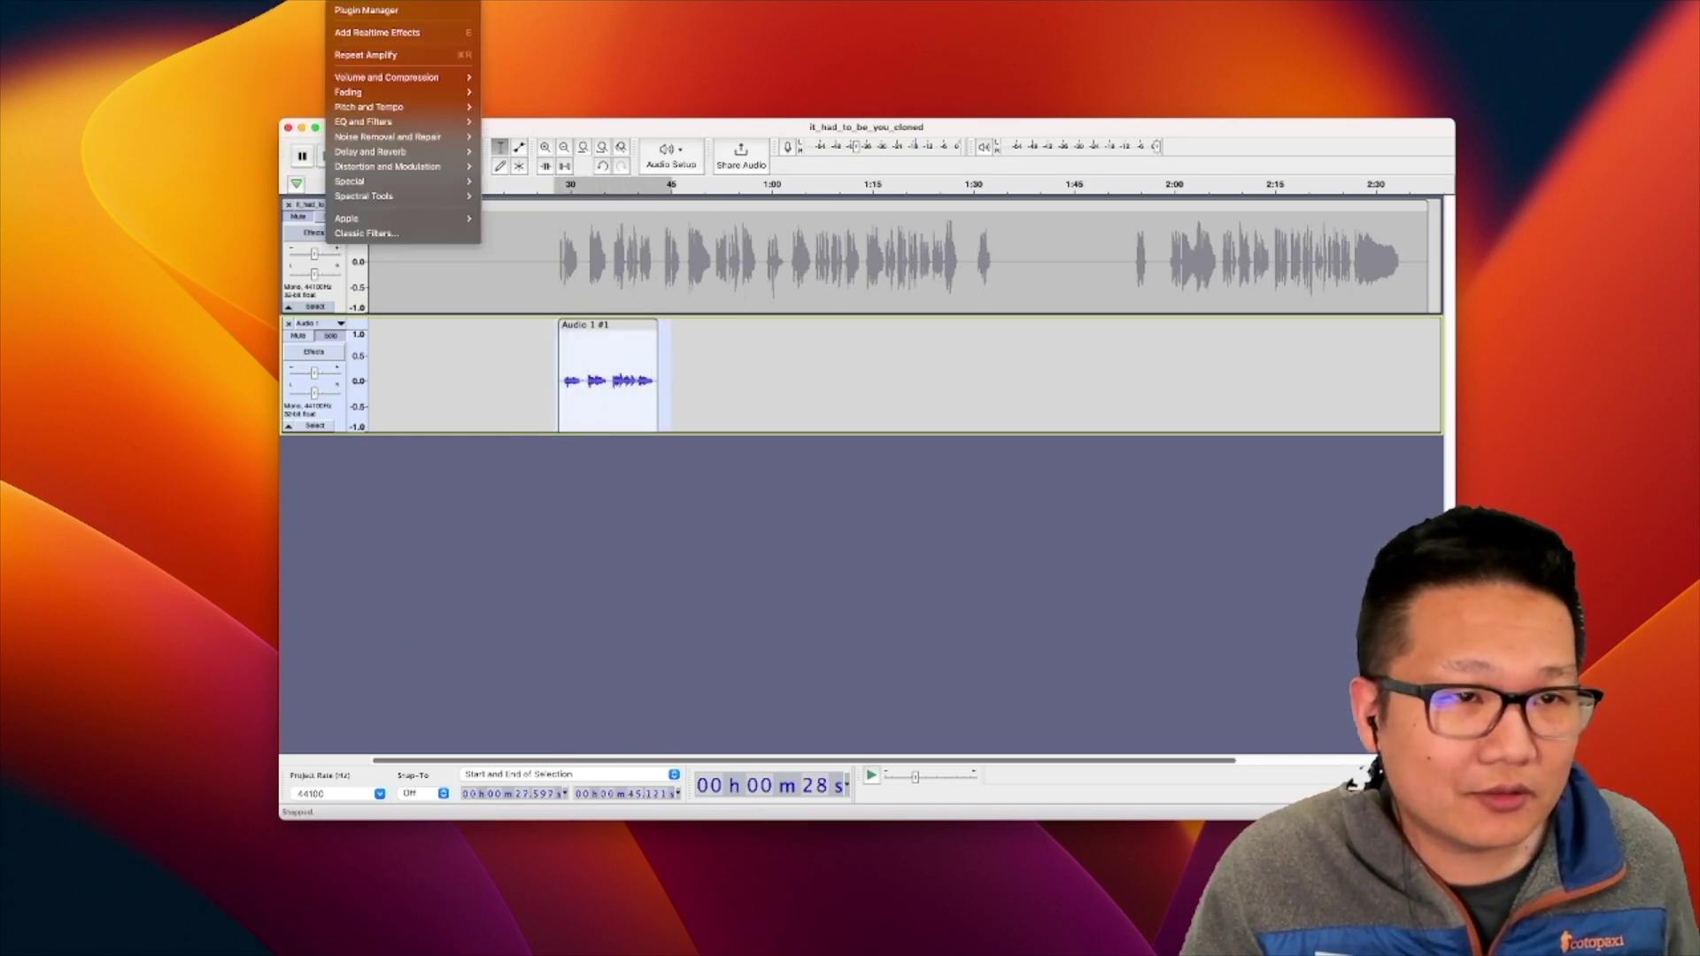
{"action": "left_click", "coordinate": [358, 56]}
{"action": "left_click", "coordinate": [706, 354]}
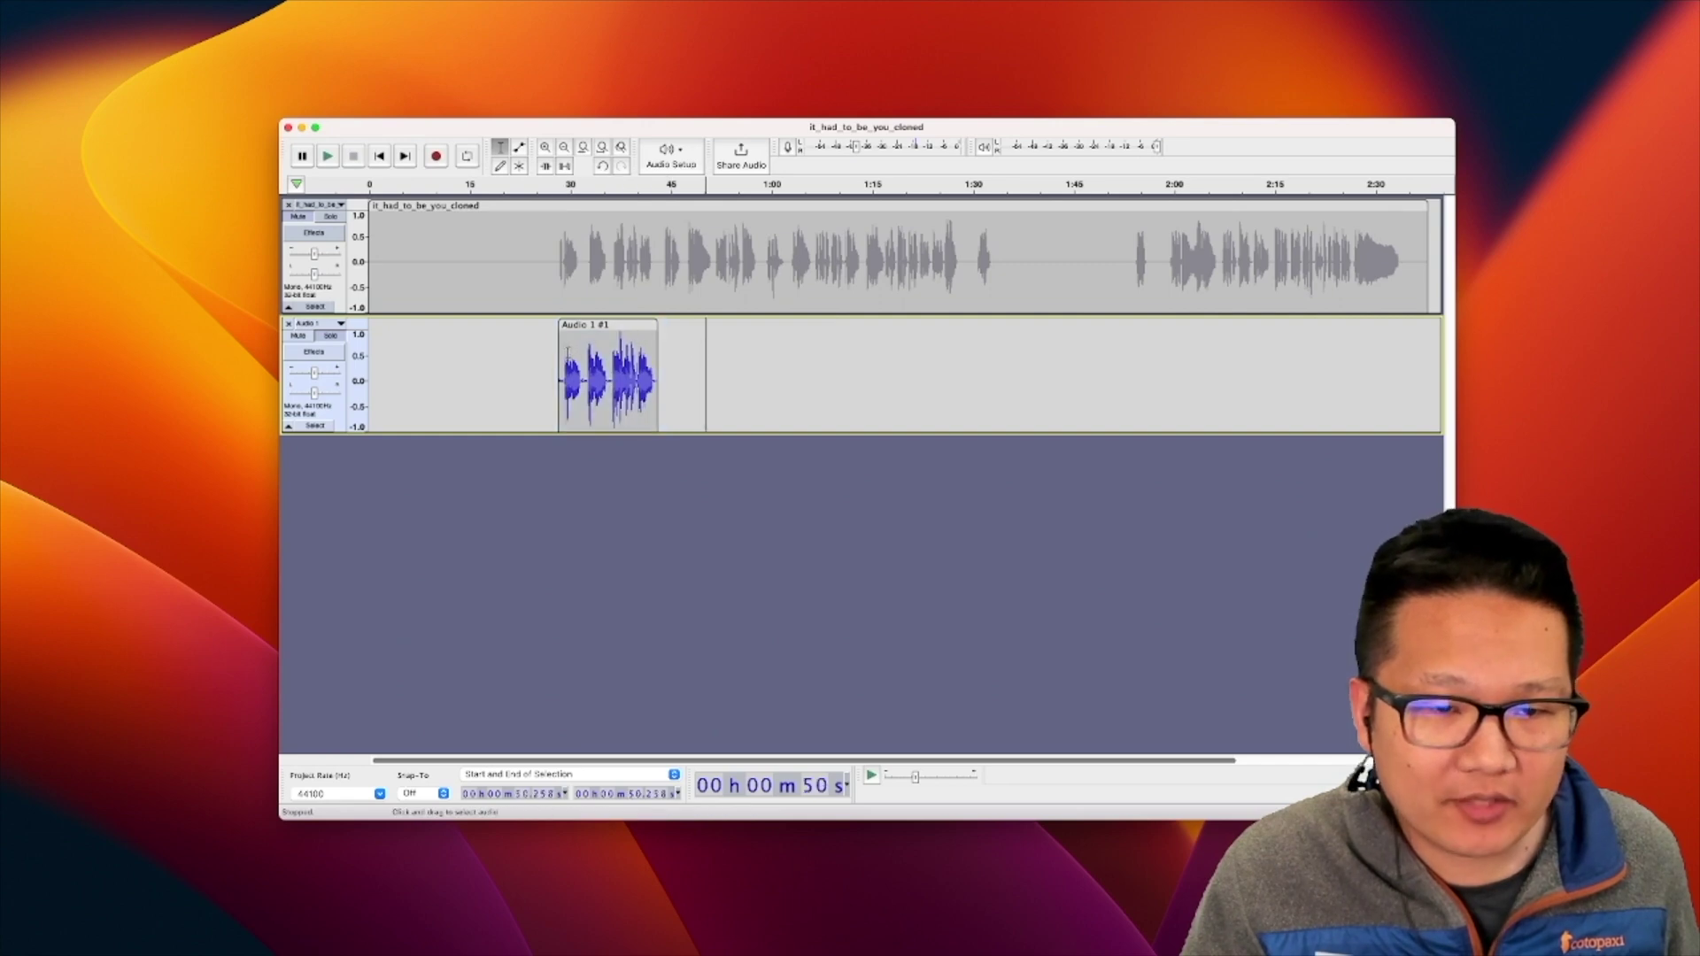
Play the take with the cloned vocal from its start at a lower volume, then stop.
{"action": "left_click", "coordinate": [555, 354]}
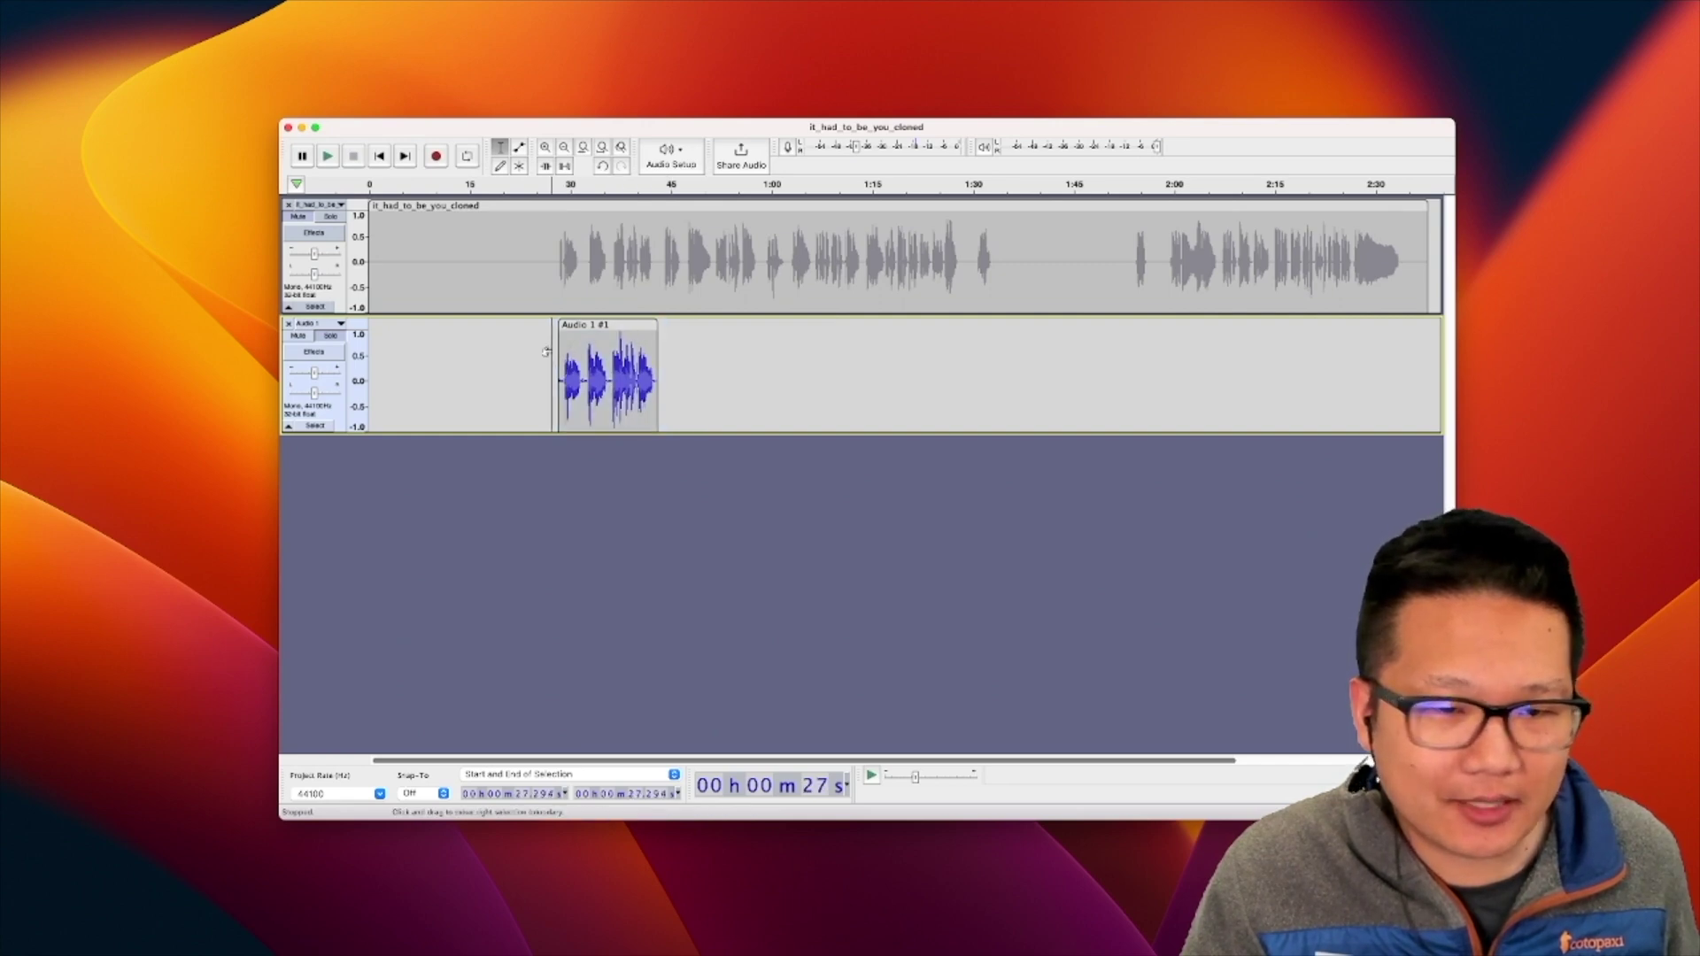
{"action": "key", "text": "space"}
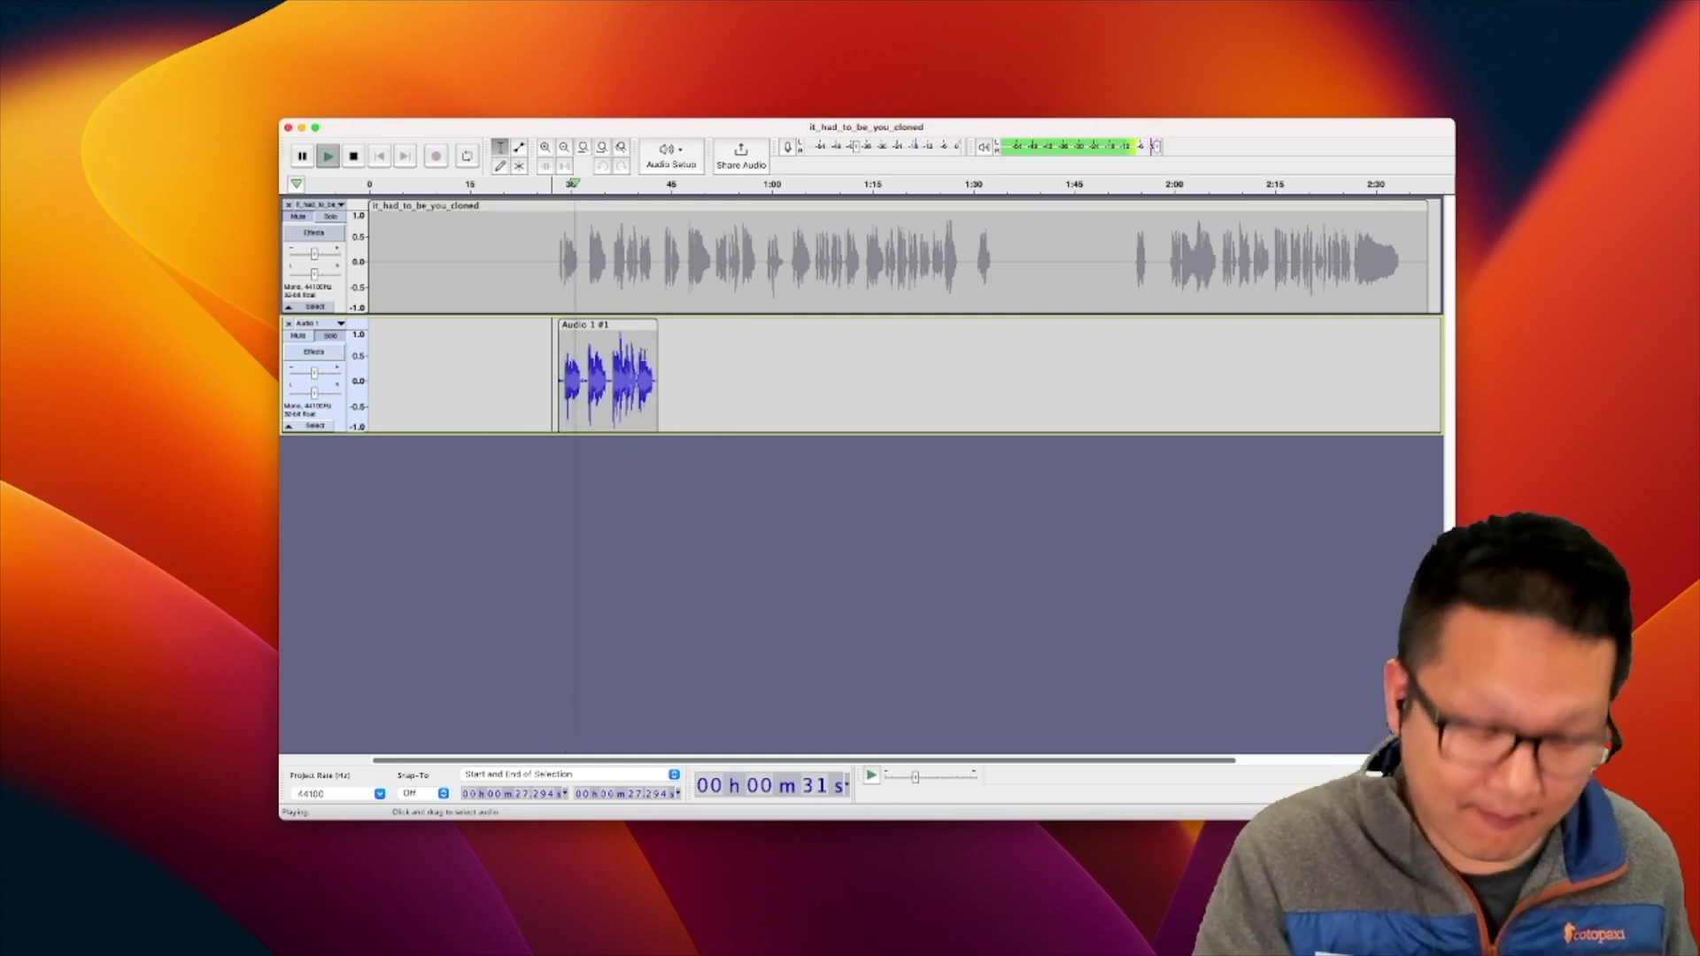
{"action": "key", "text": "XF86AudioLowerVolume"}
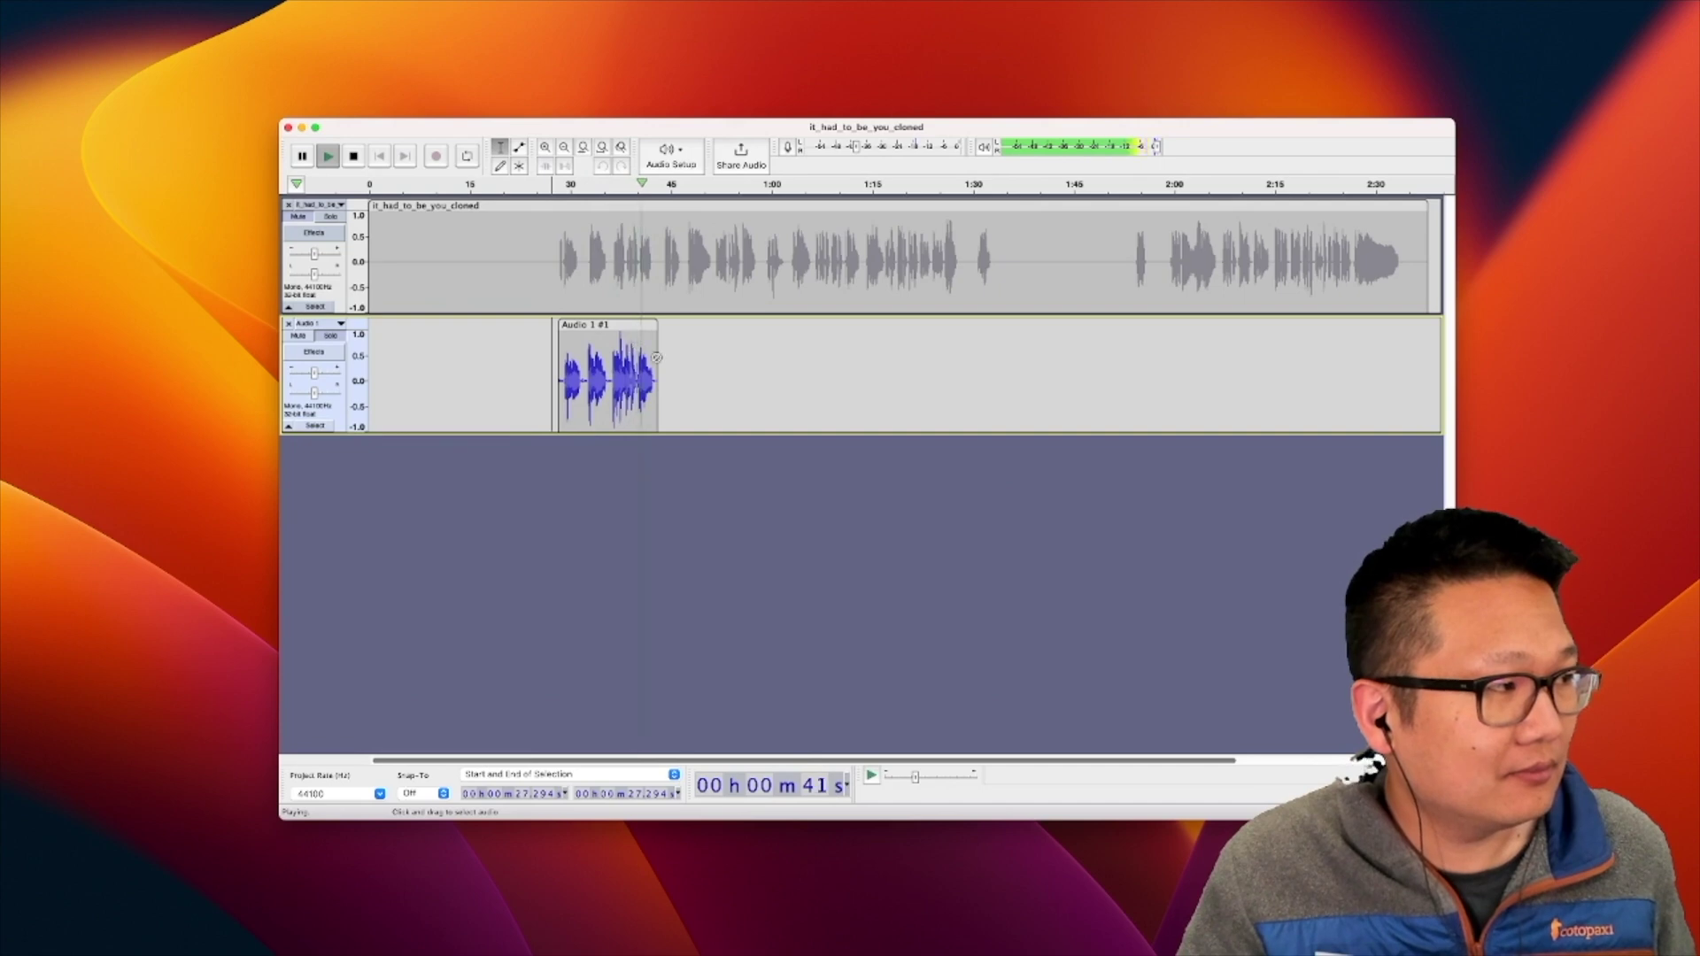
{"action": "key", "text": "space"}
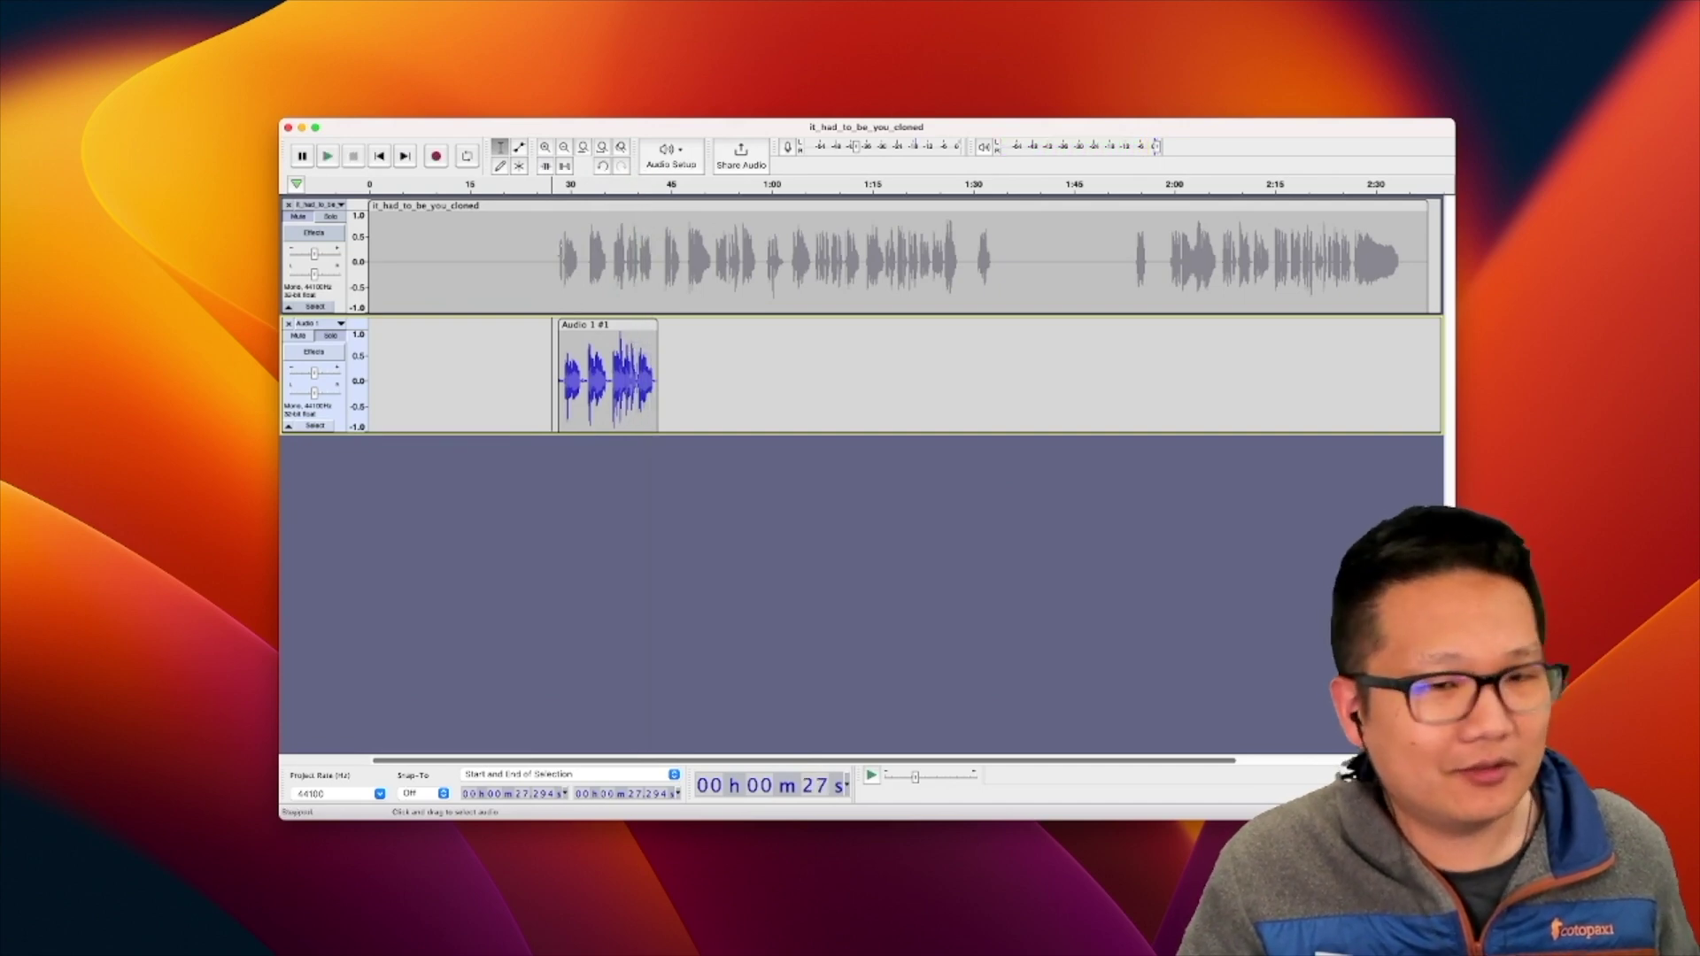
{"action": "left_click", "coordinate": [350, 229]}
{"action": "left_click", "coordinate": [554, 258]}
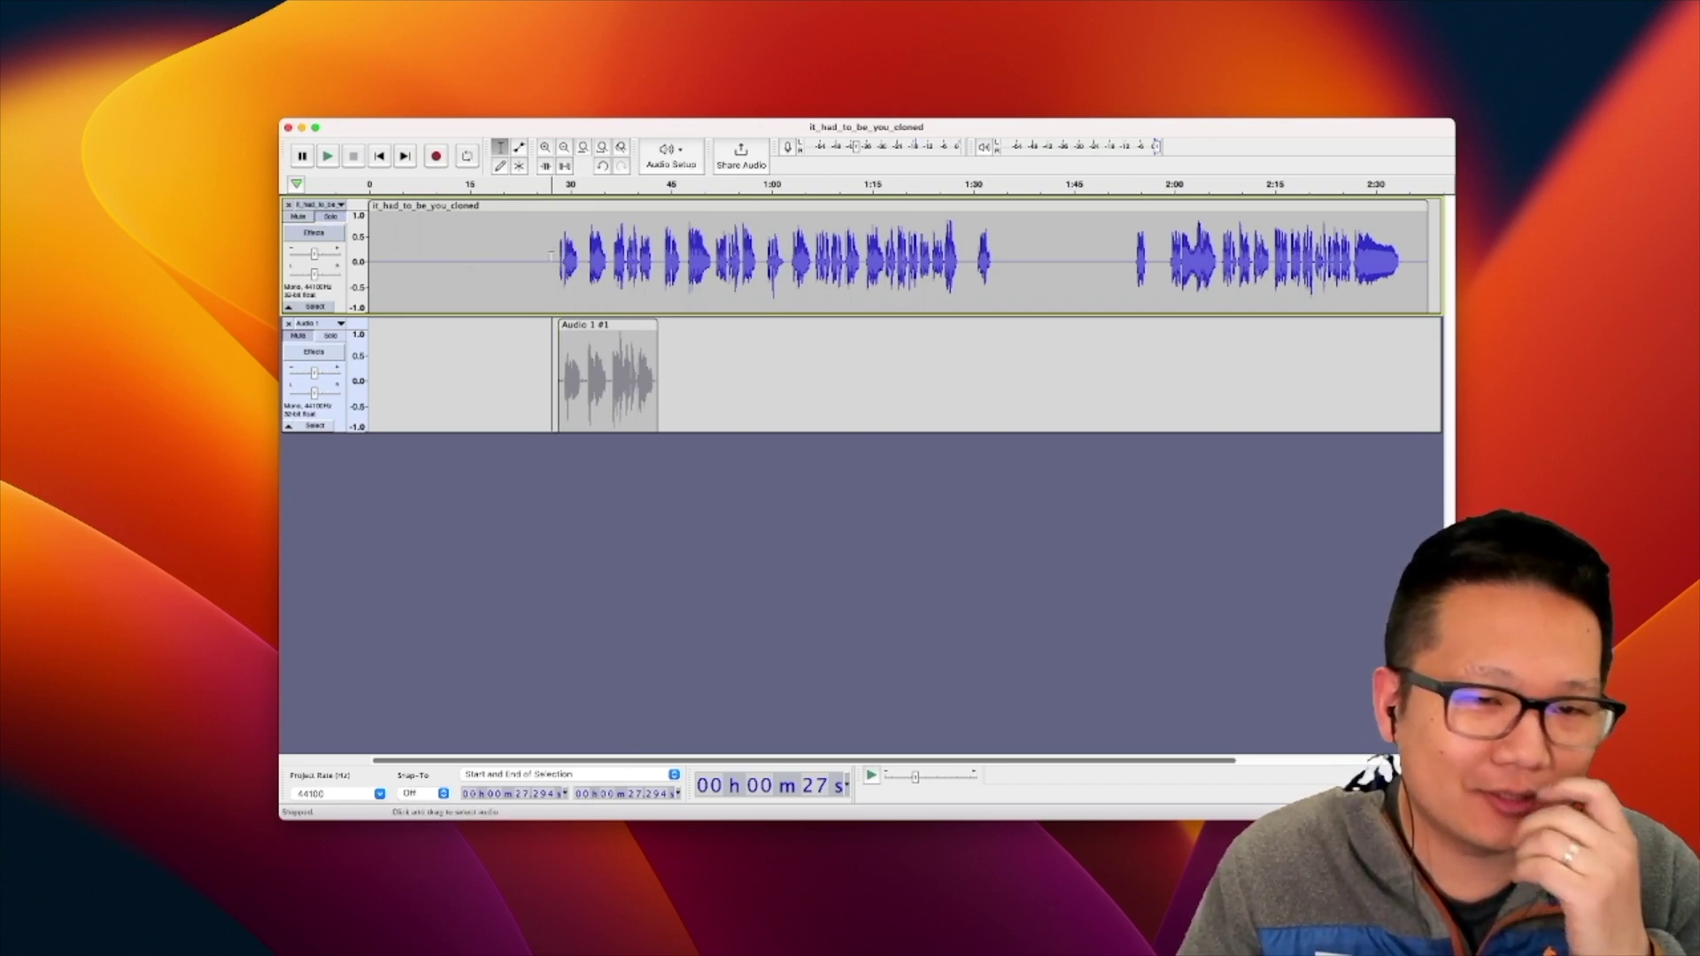
{"action": "left_click", "coordinate": [558, 266]}
{"action": "key", "text": "space"}
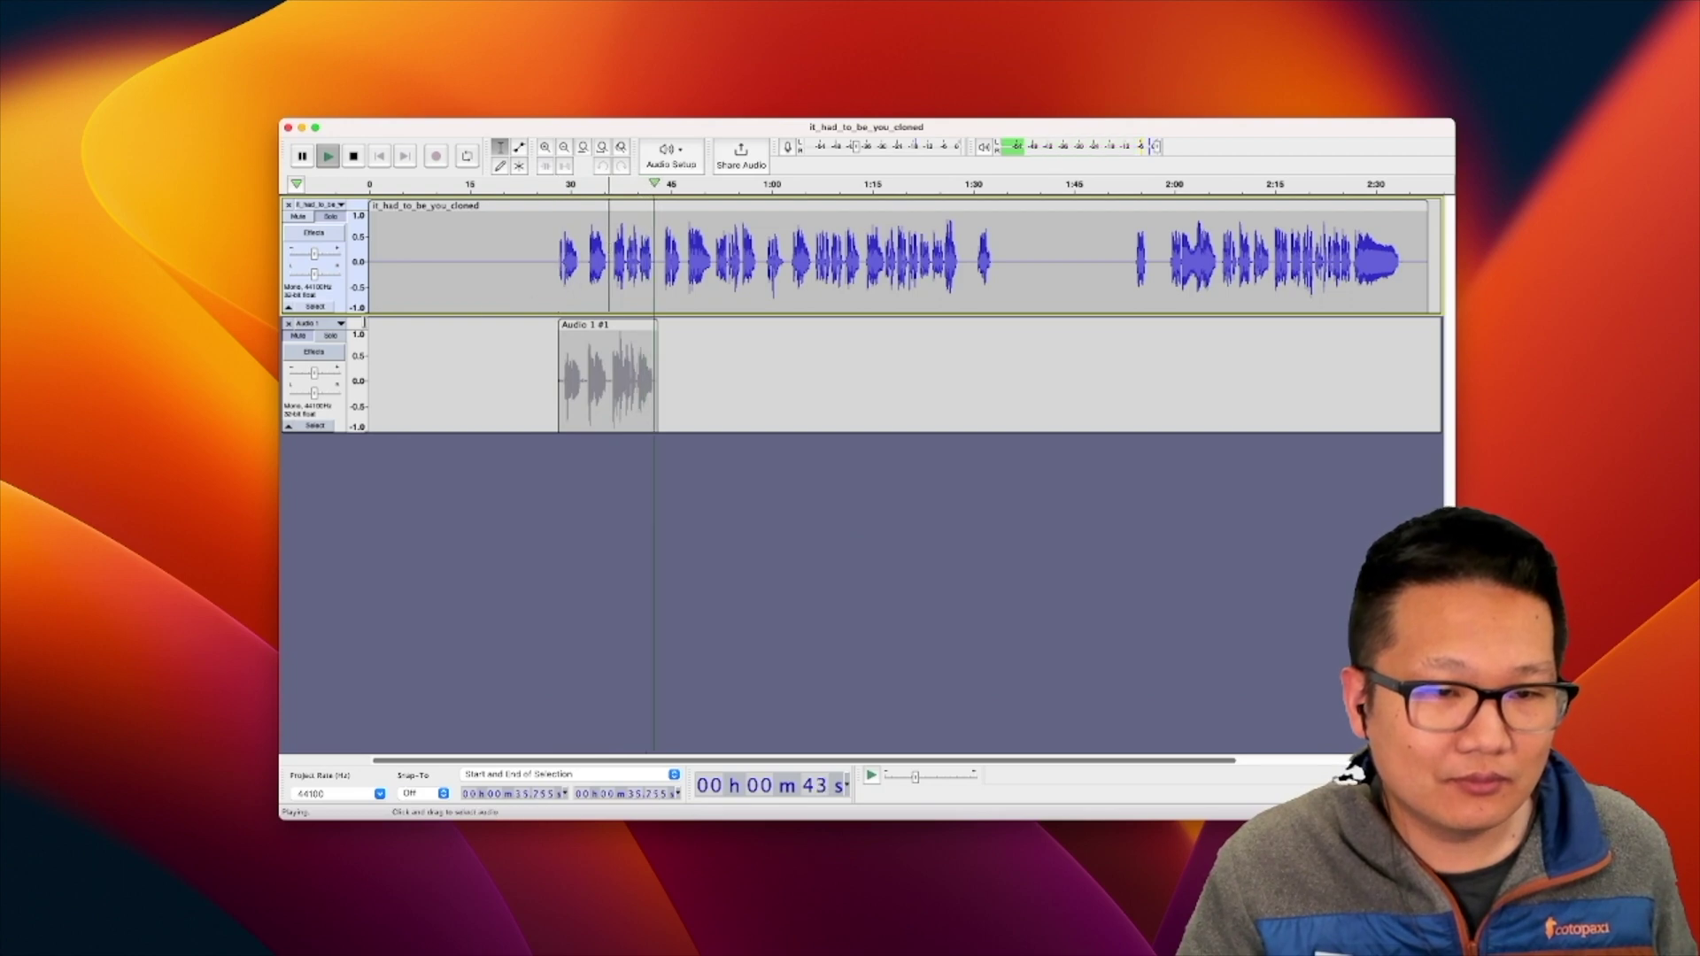
{"action": "left_click", "coordinate": [607, 355]}
{"action": "key", "text": "space"}
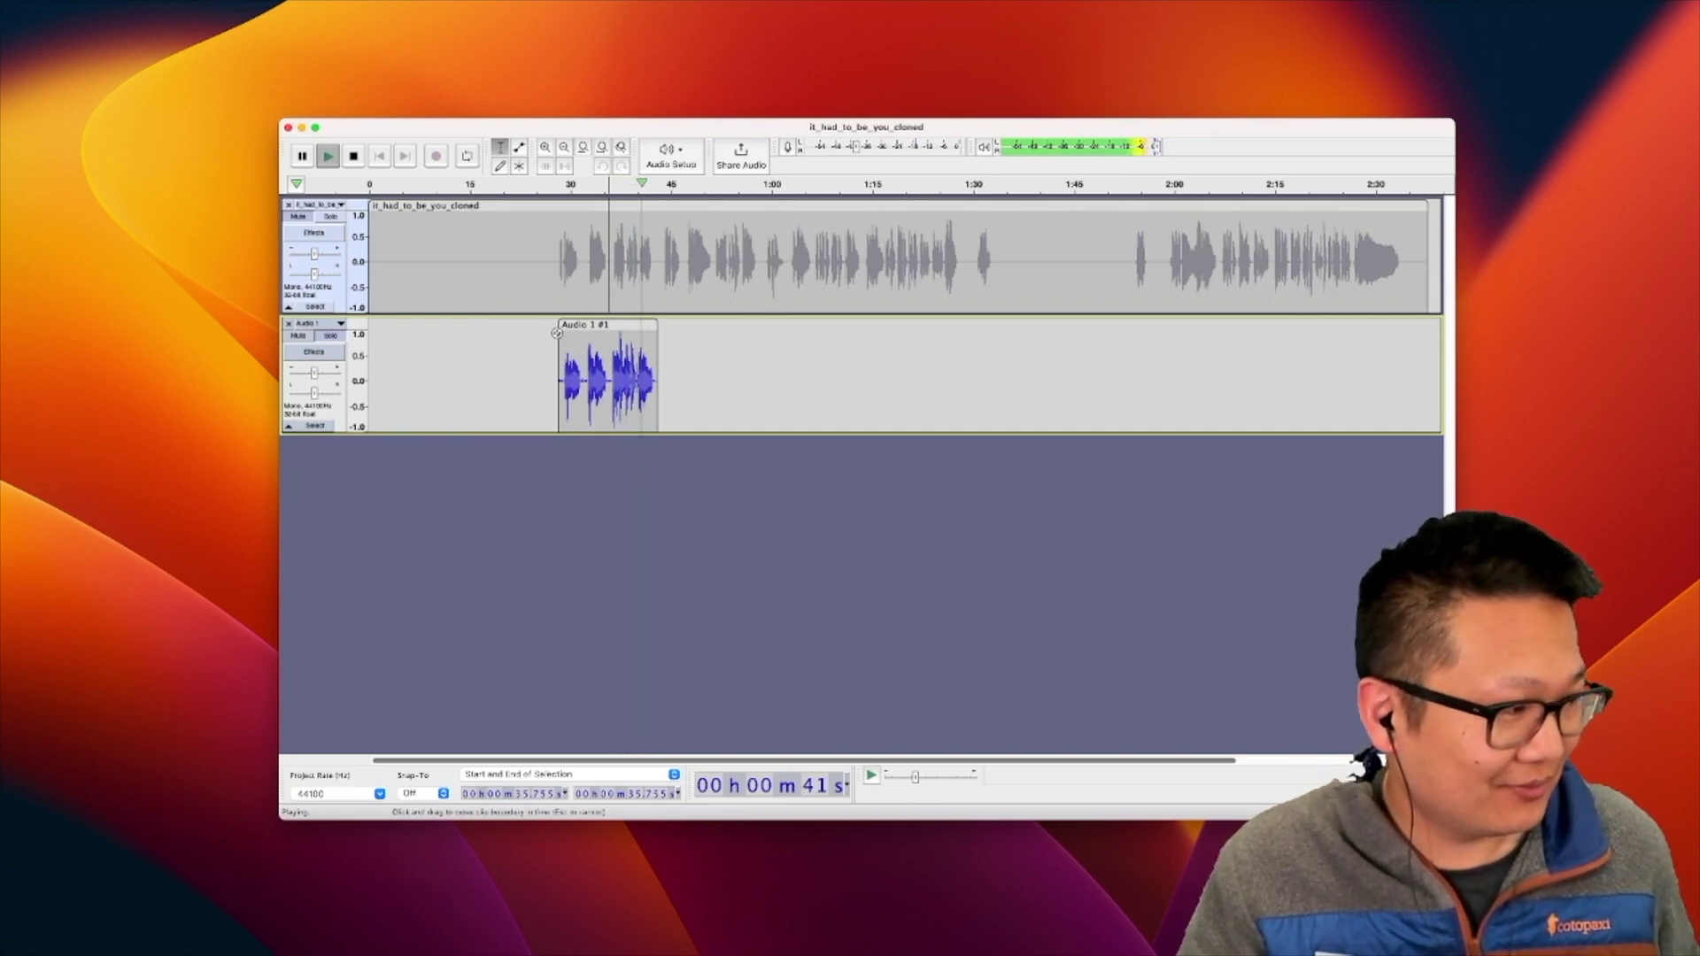
{"action": "key", "text": "space"}
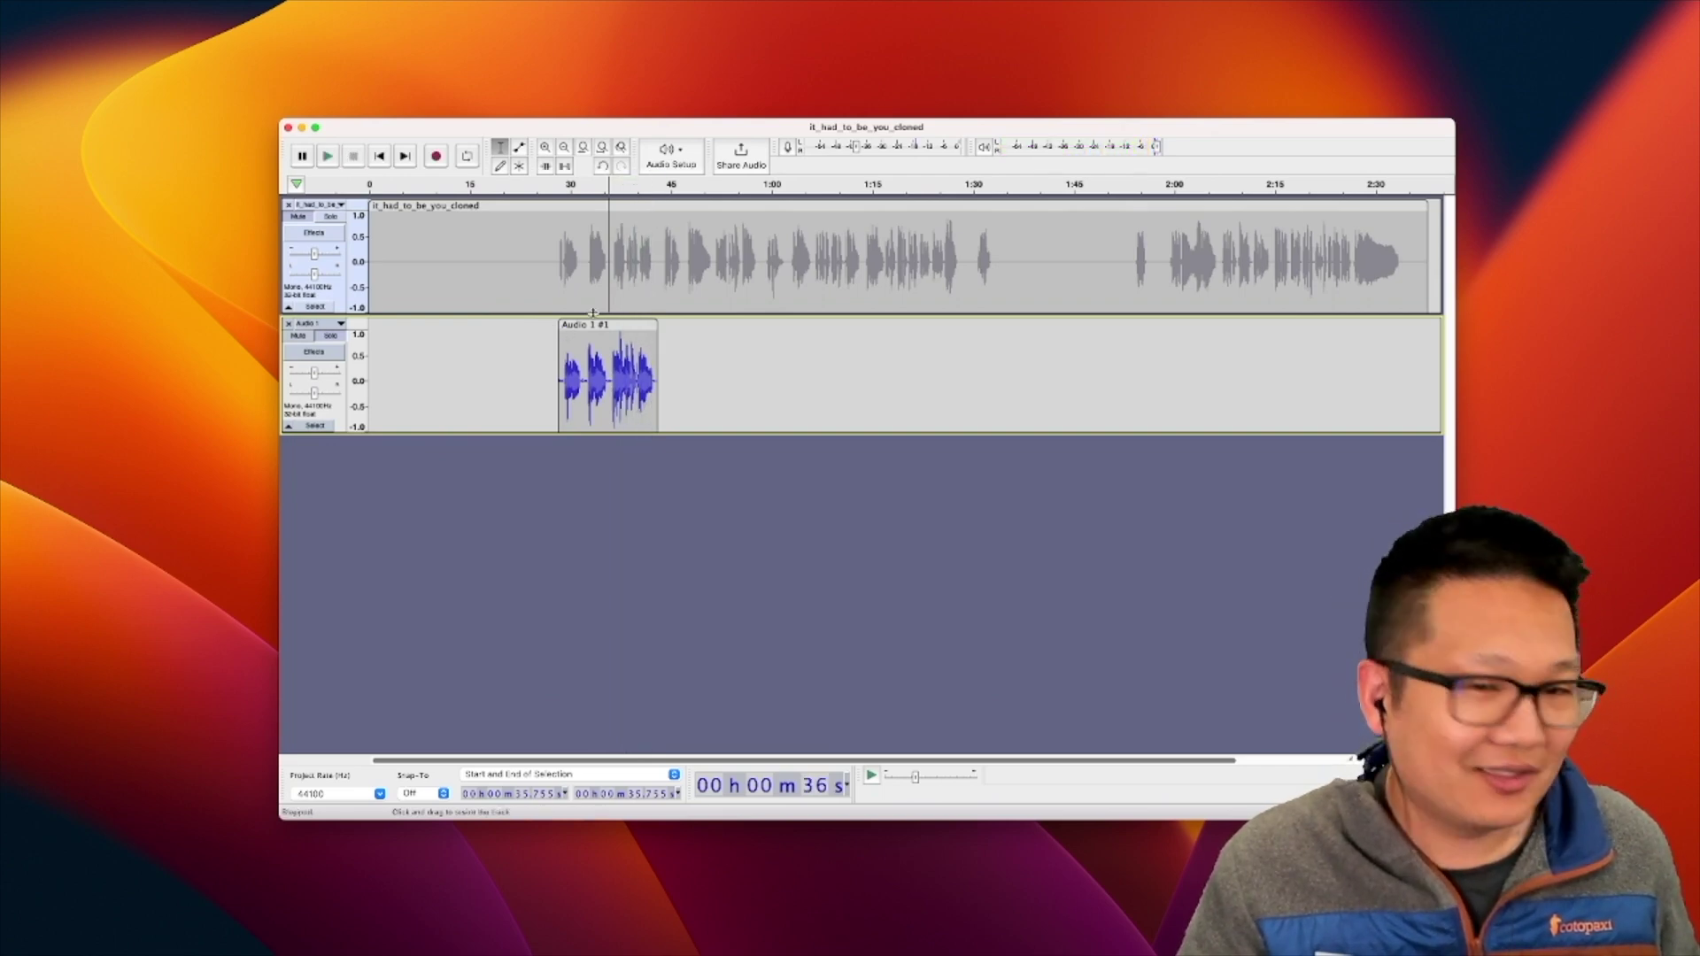
{"action": "left_click", "coordinate": [611, 259]}
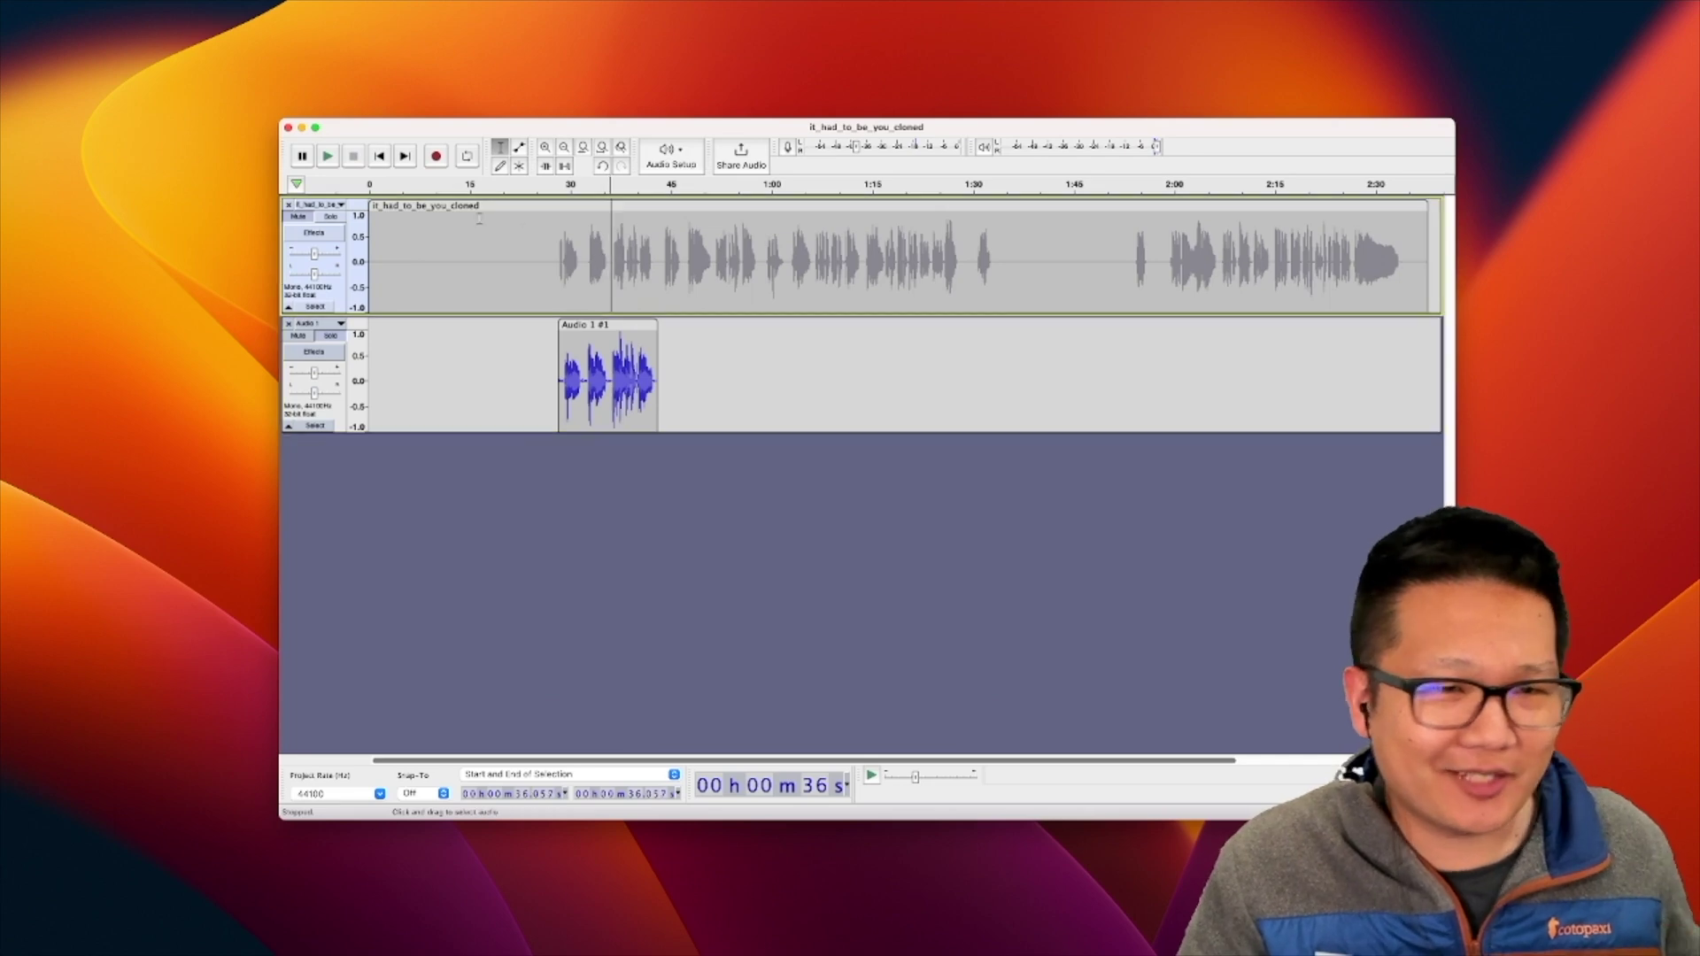
{"action": "left_click", "coordinate": [321, 221]}
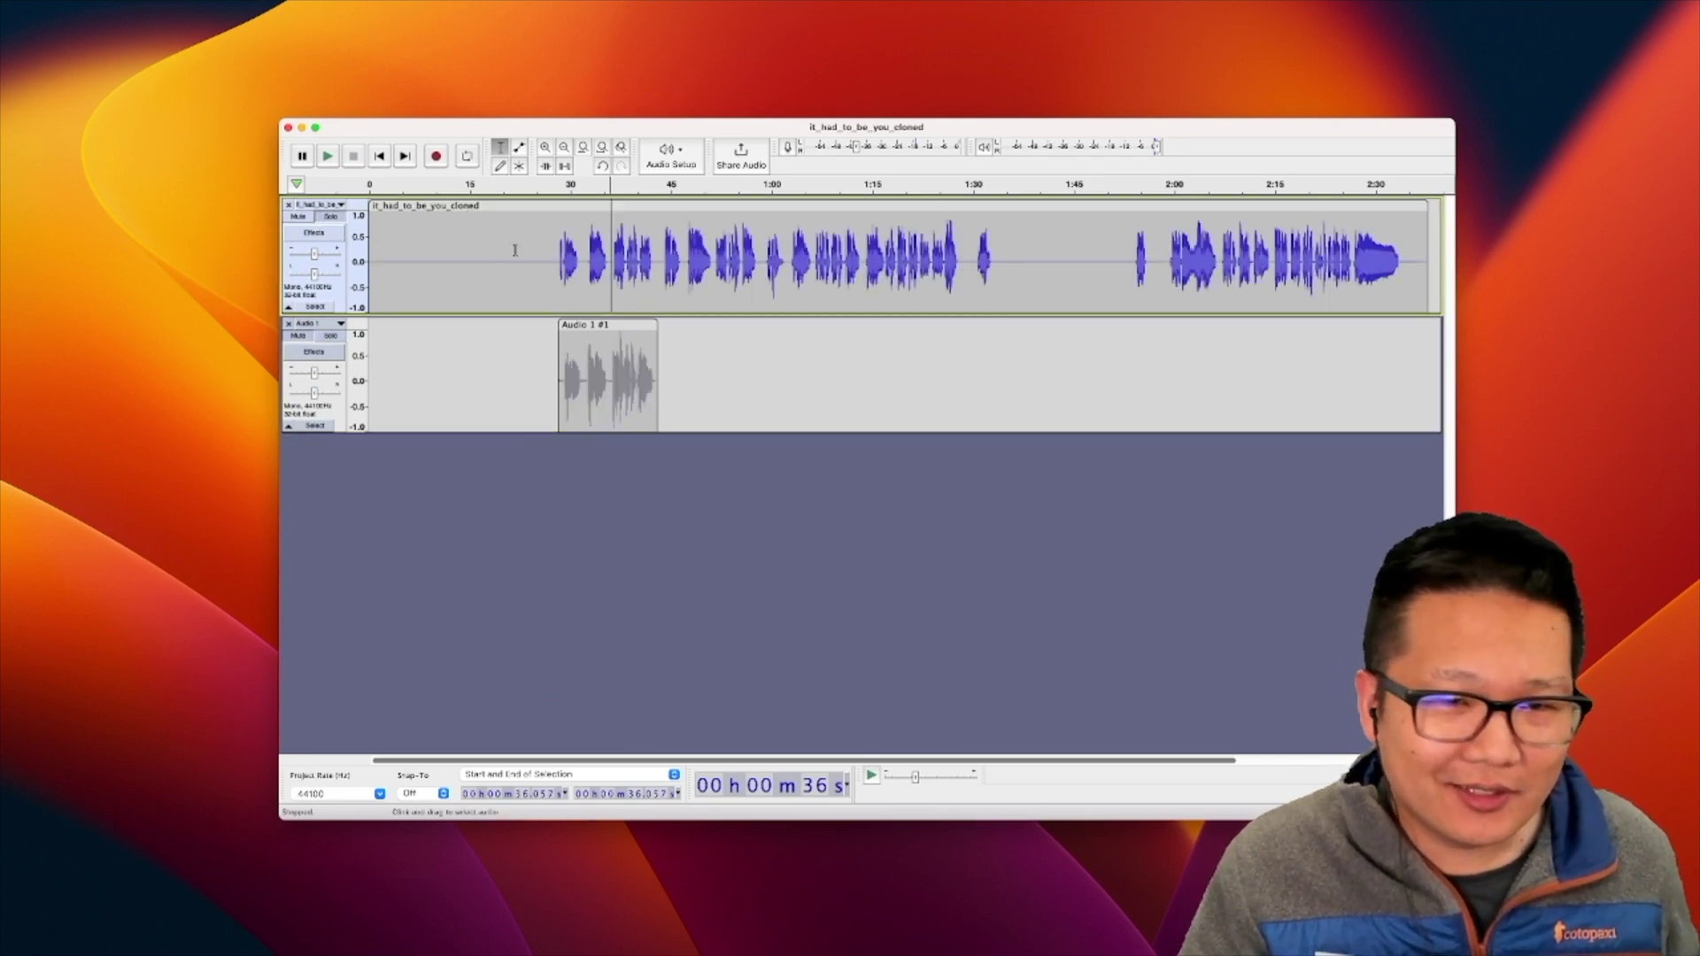
{"action": "key", "text": "space"}
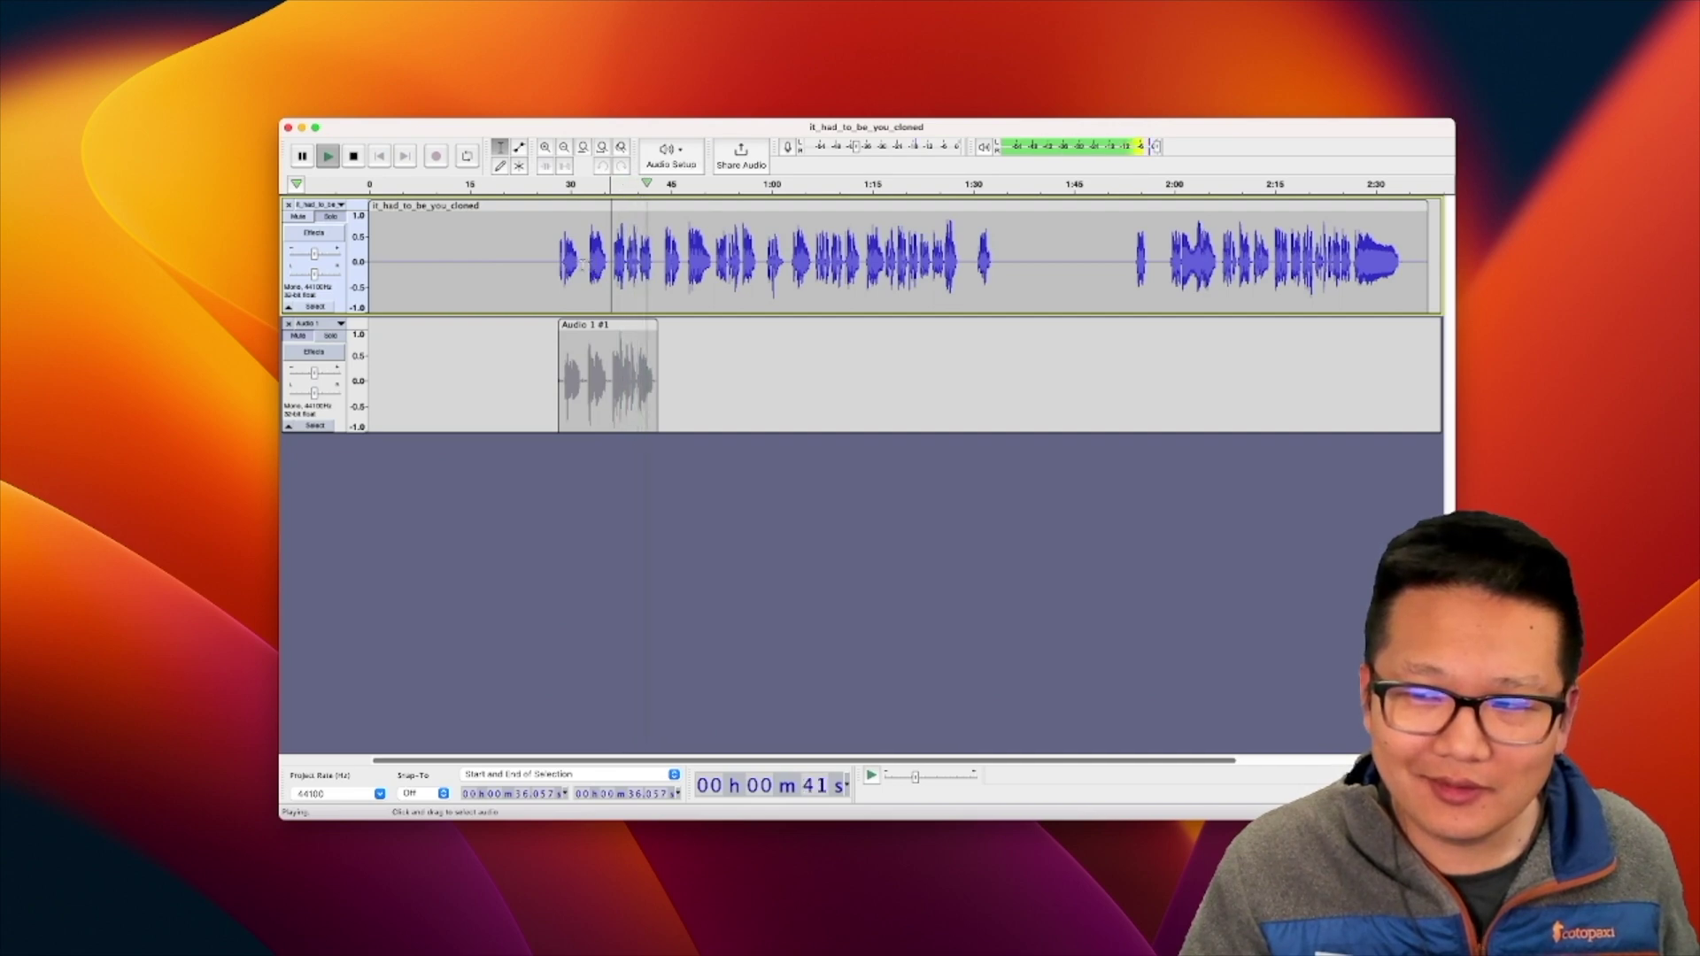
{"action": "key", "text": "space"}
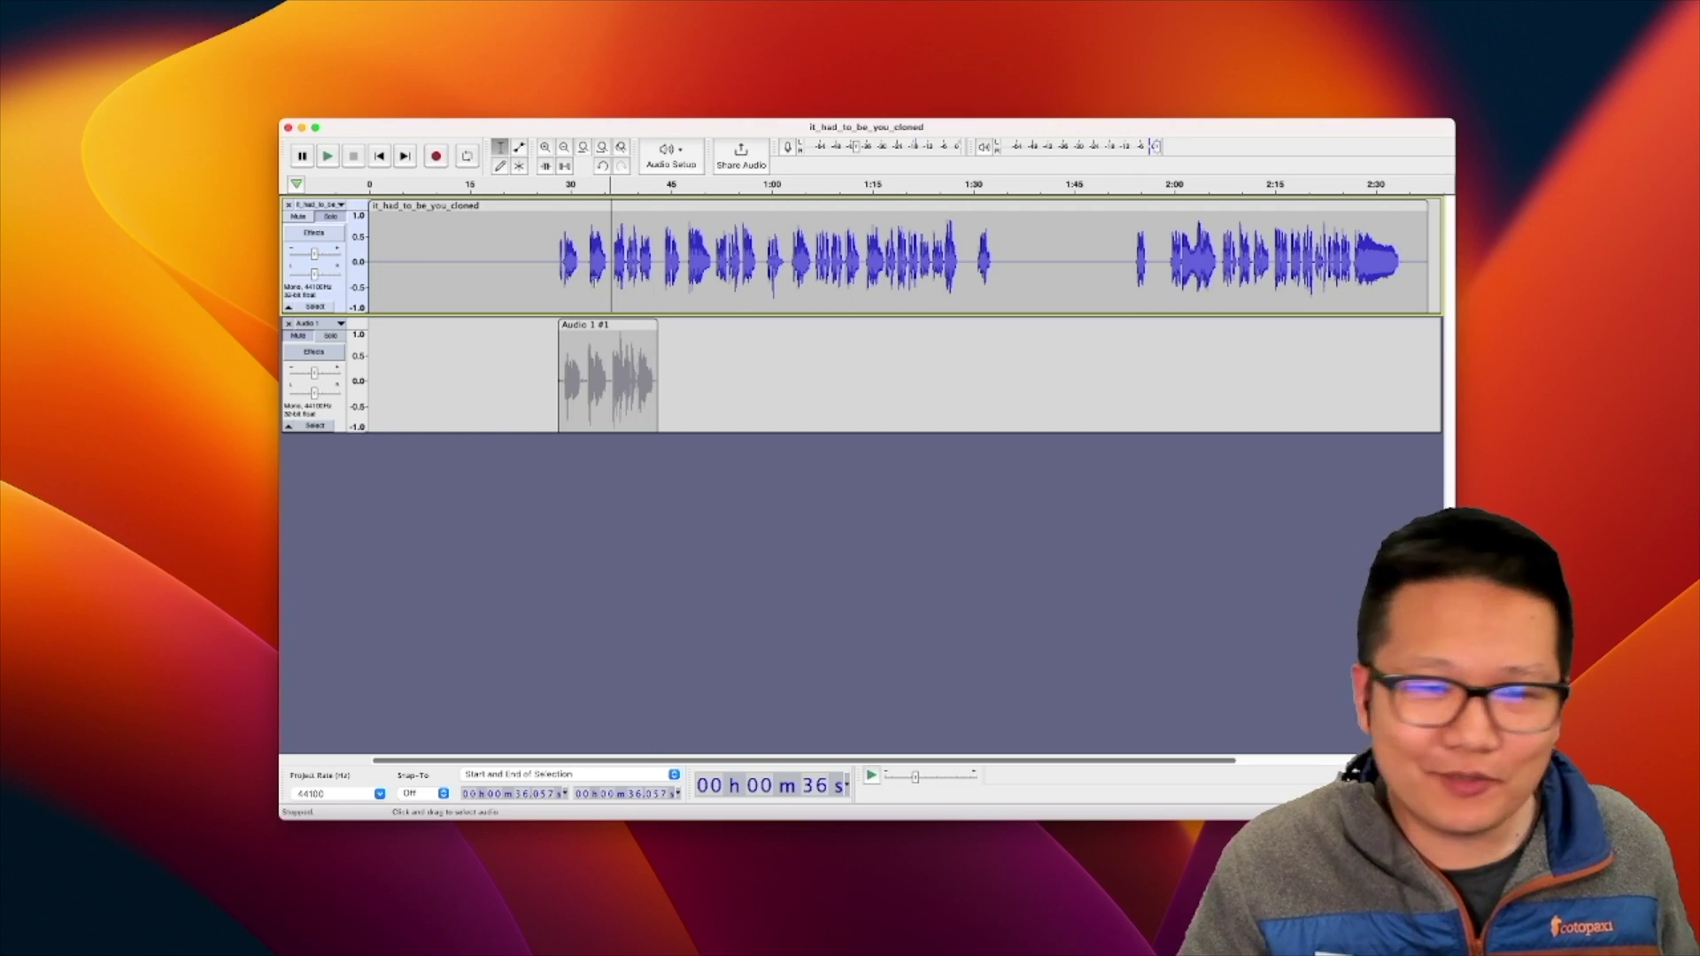
{"action": "left_click", "coordinate": [331, 344]}
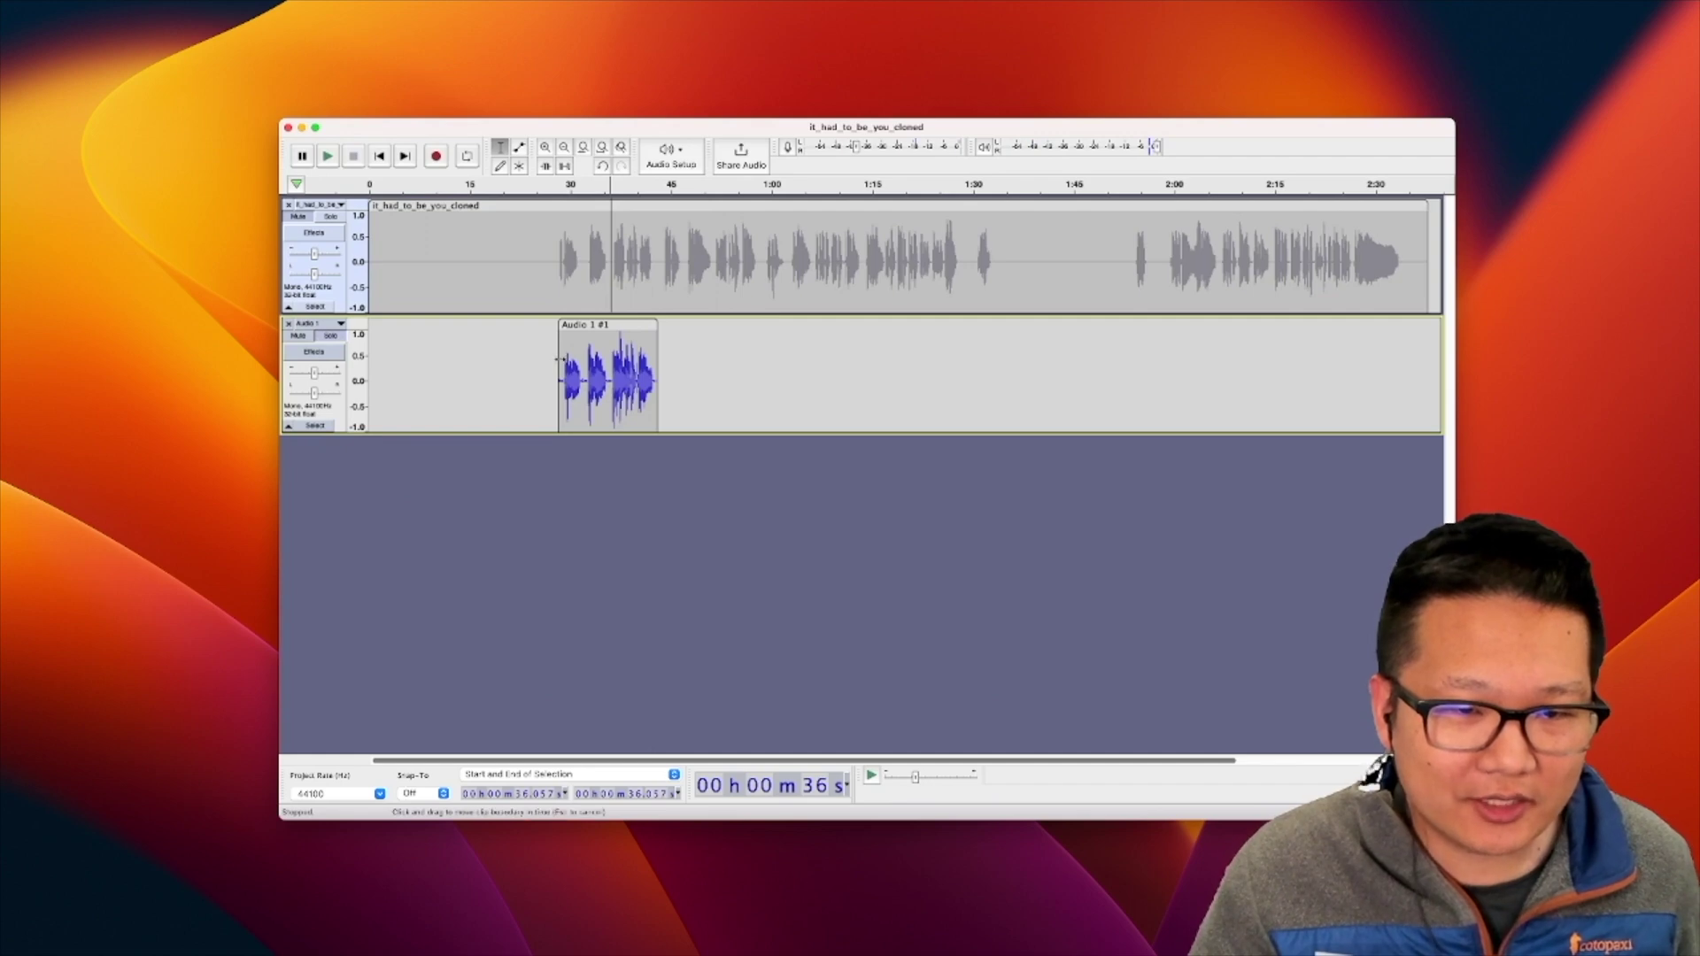
{"action": "mouse_move", "coordinate": [560, 359]}
{"action": "left_mouse_down"}
{"action": "mouse_move", "coordinate": [637, 364]}
{"action": "mouse_move", "coordinate": [549, 363]}
{"action": "left_mouse_up"}
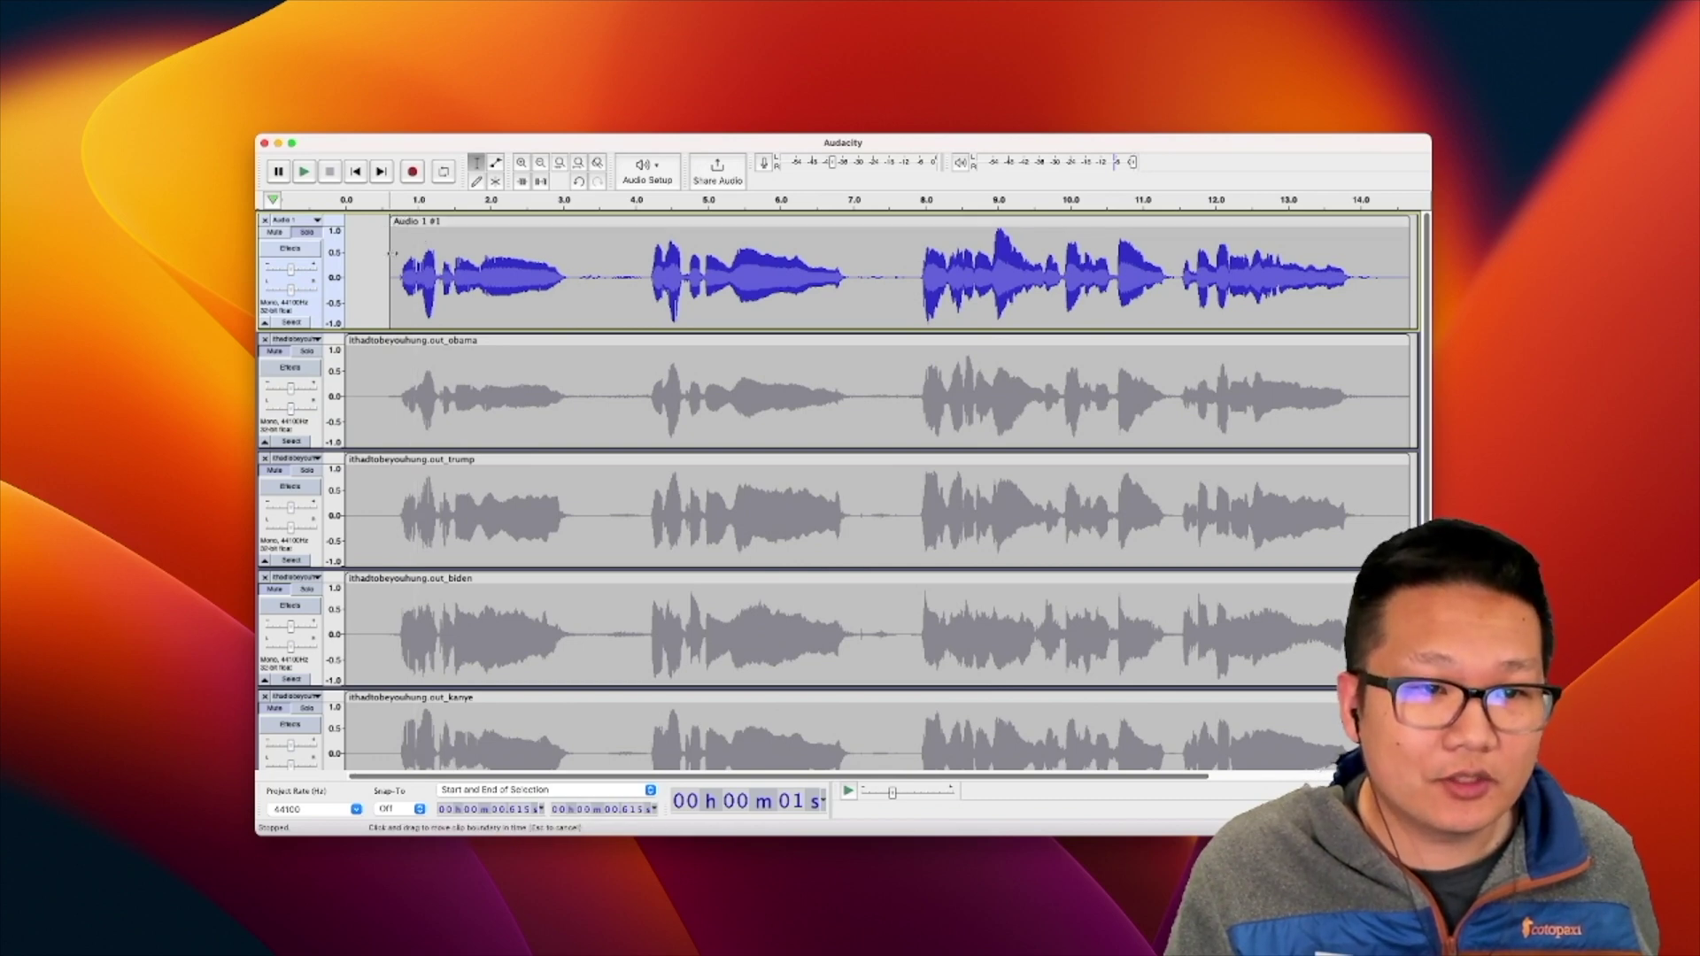
Play all the stacked tracks together from the start for a few seconds, then stop.
{"action": "key", "text": "space"}
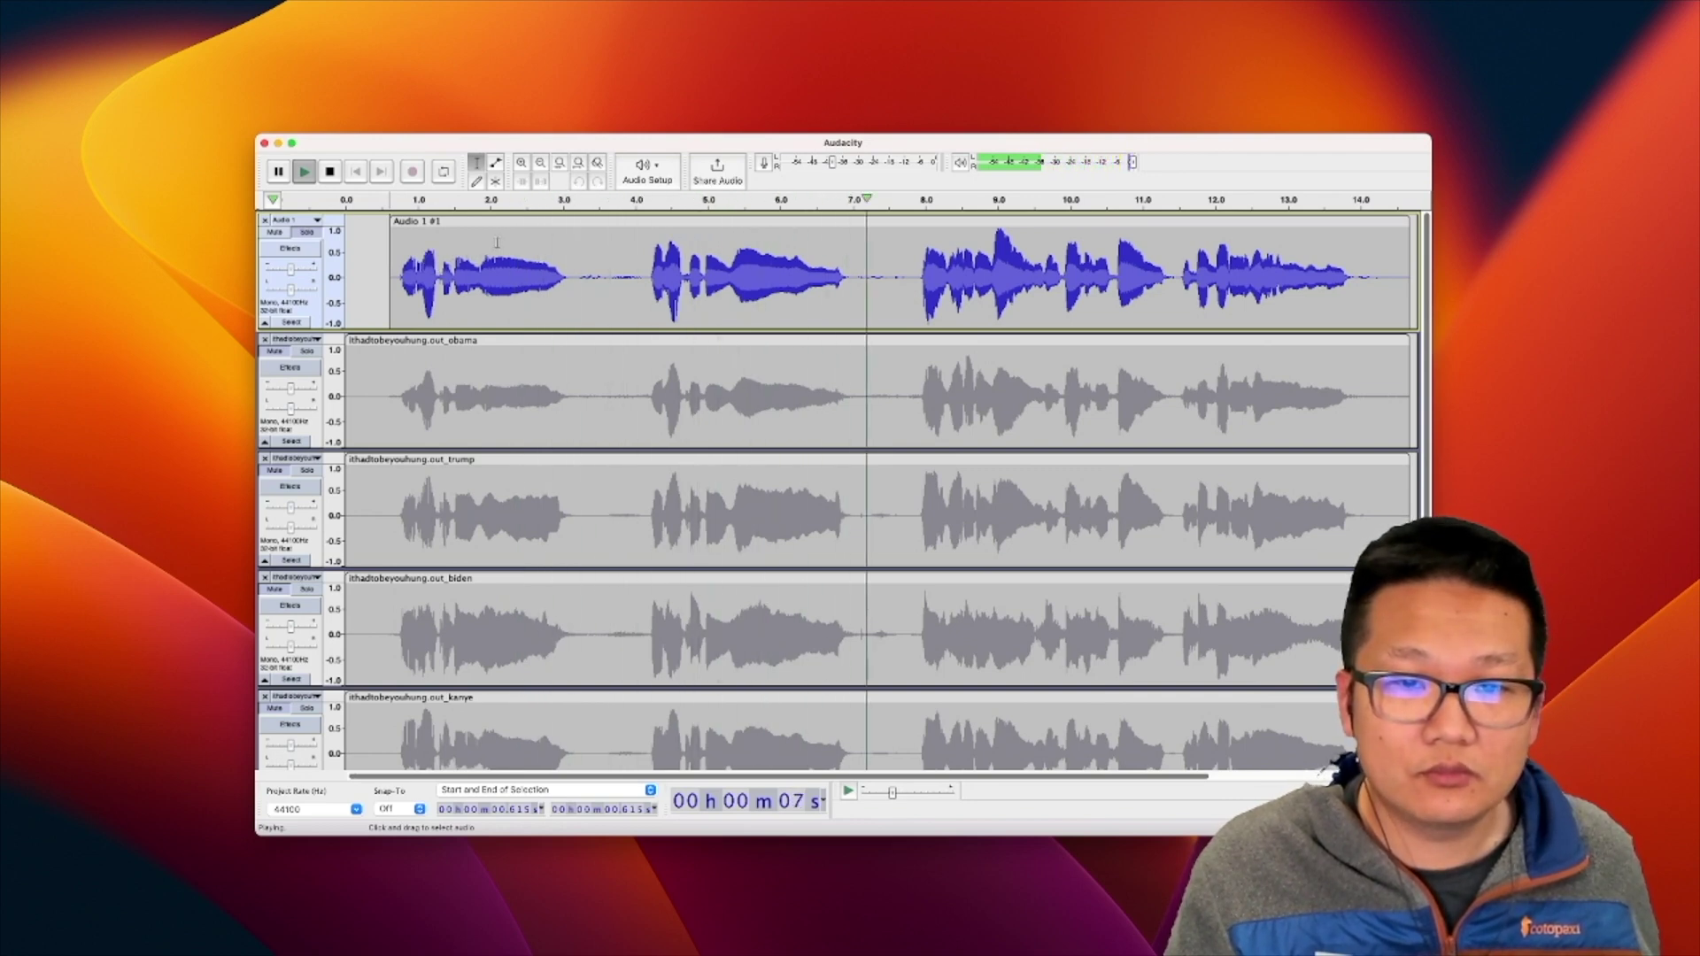
{"action": "left_click", "coordinate": [329, 171]}
Solo the obama track and play it from near its start, then from about 0.68 s.
{"action": "left_click", "coordinate": [308, 351]}
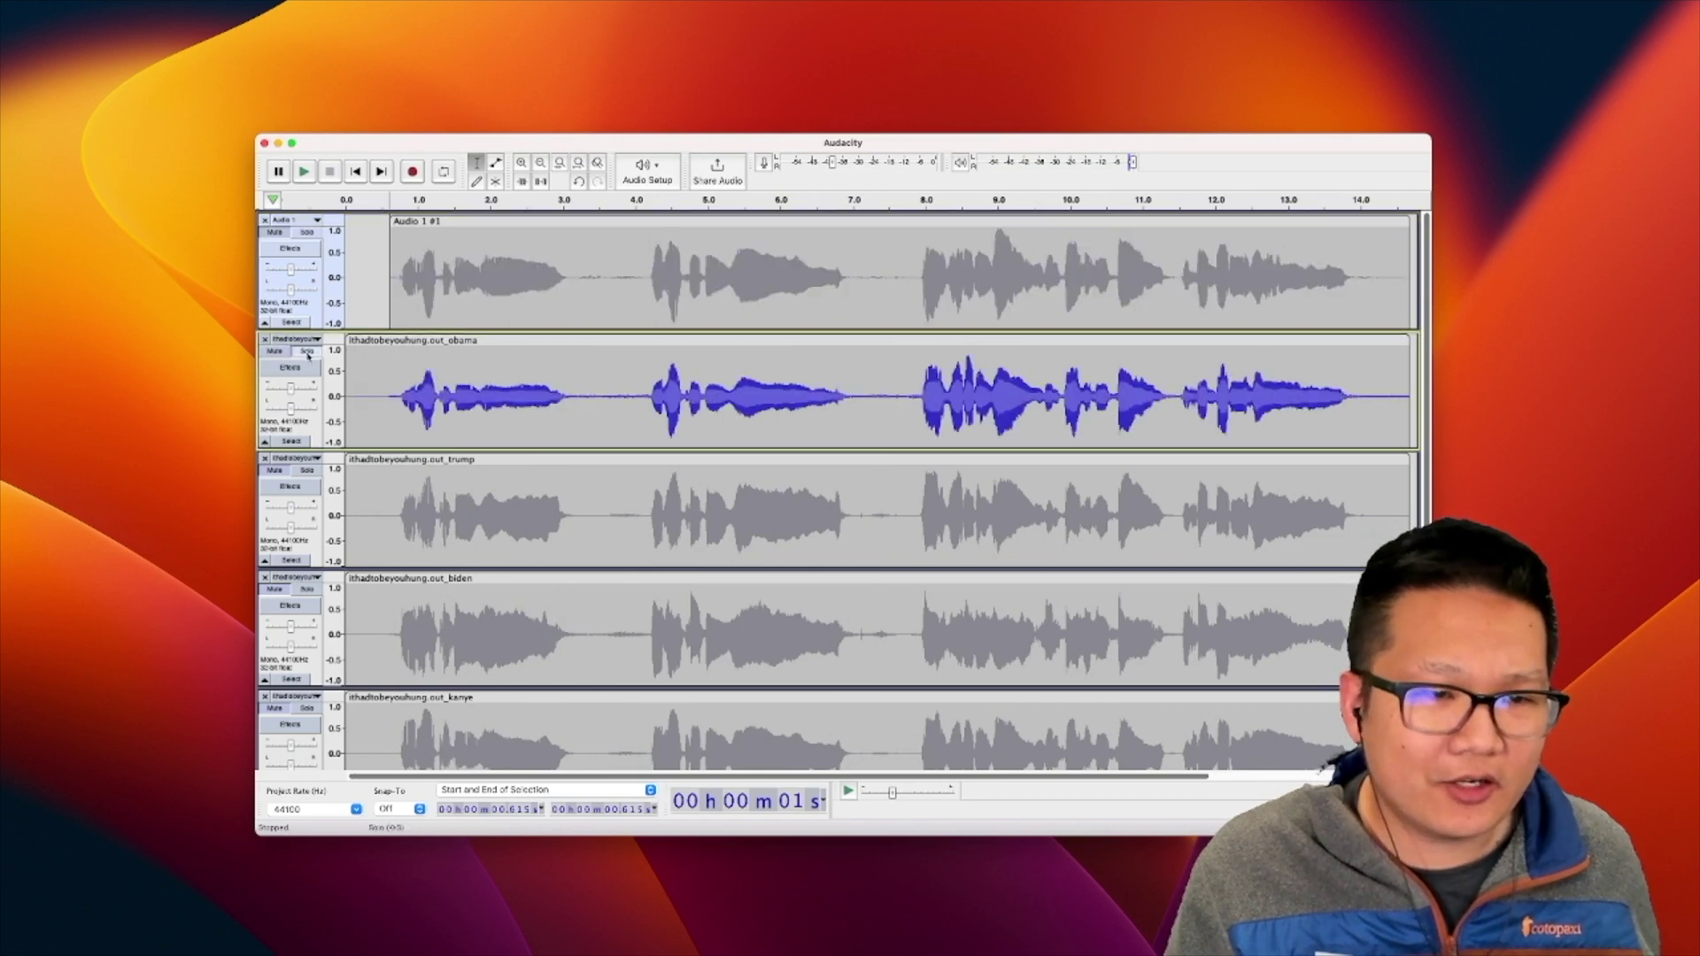
{"action": "left_click", "coordinate": [383, 390]}
{"action": "key", "text": "space"}
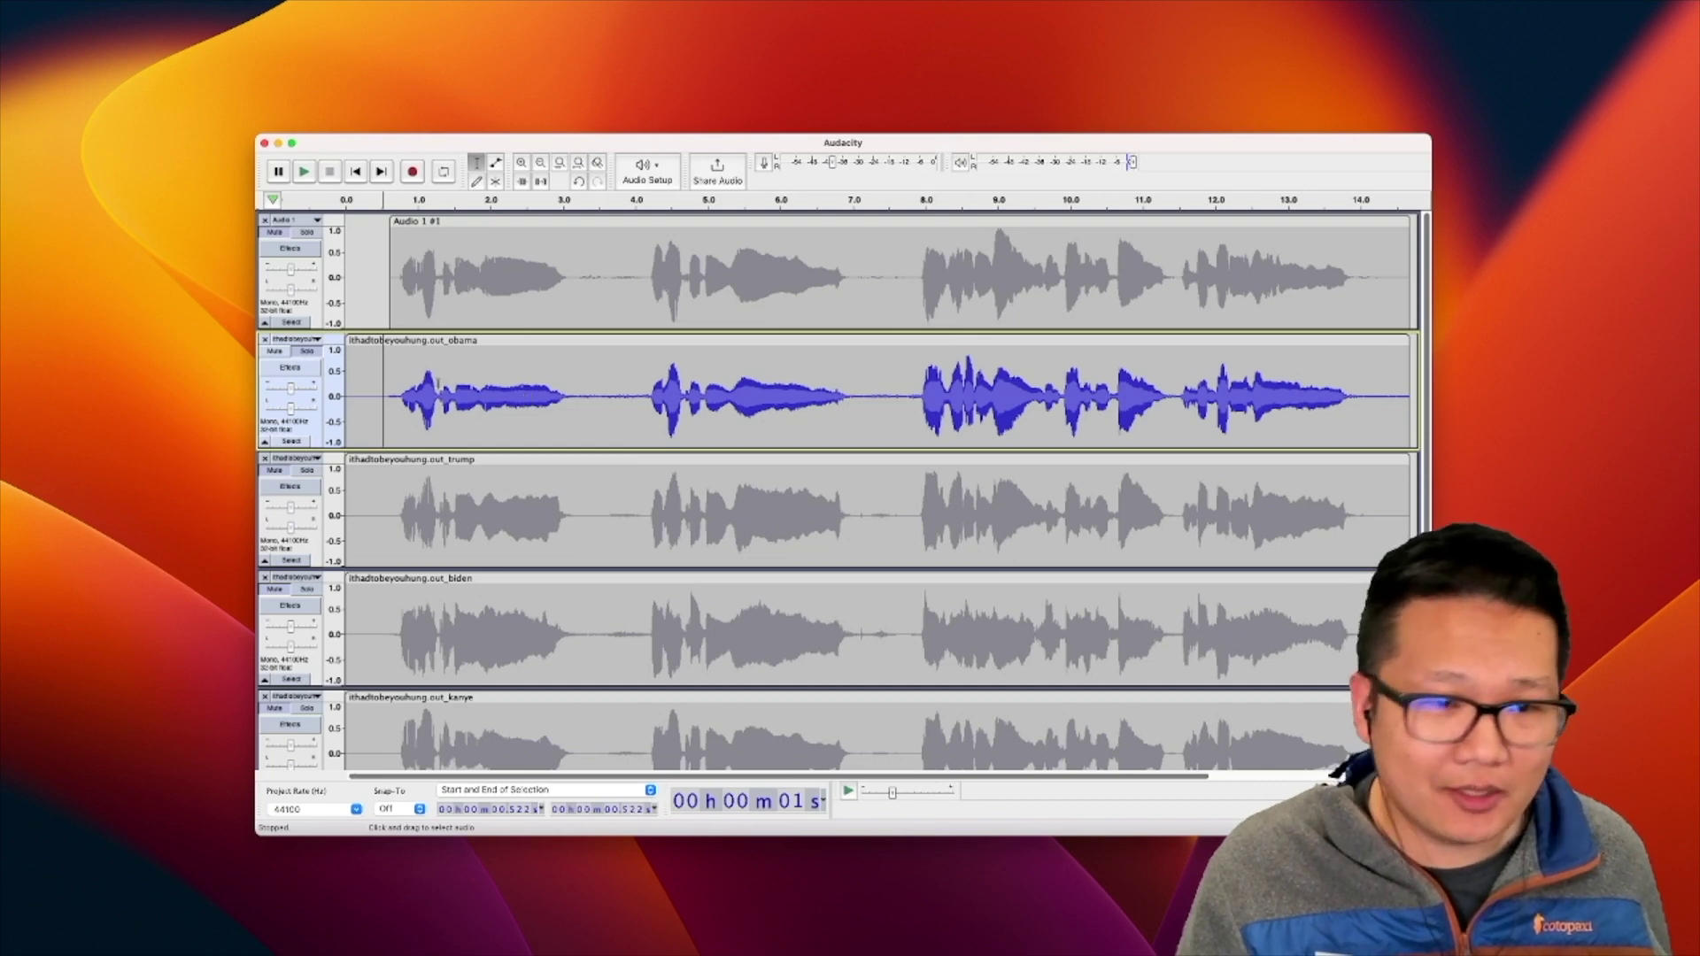
{"action": "left_click", "coordinate": [396, 389]}
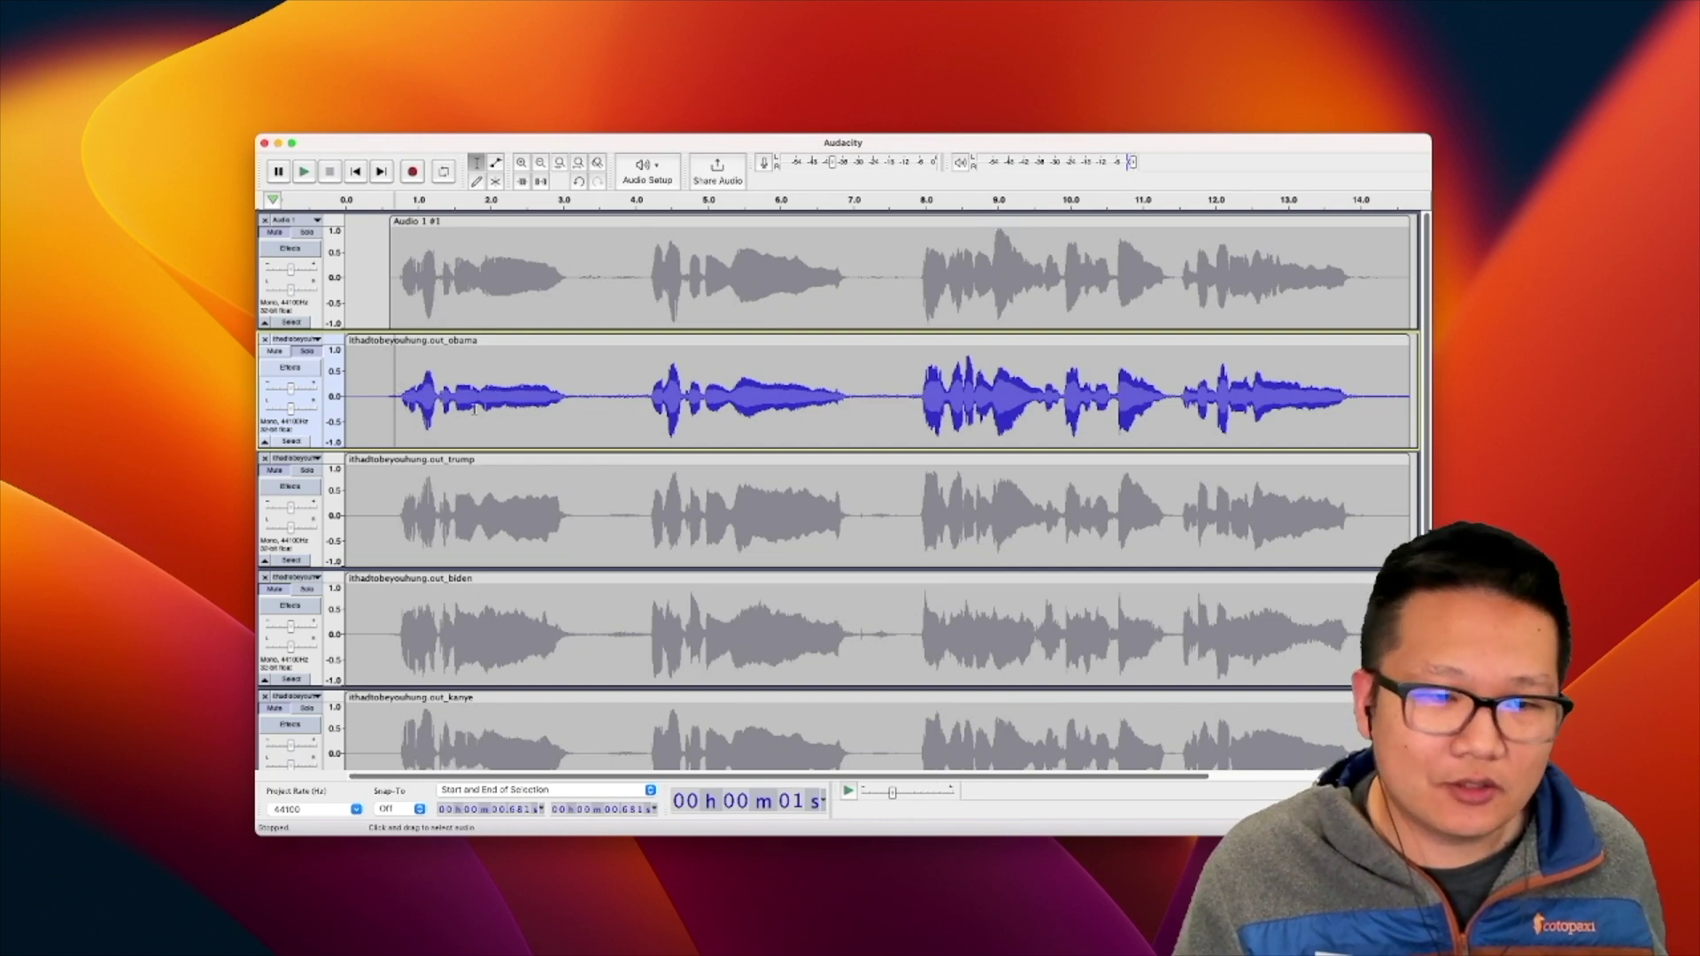
{"action": "left_click", "coordinate": [391, 494]}
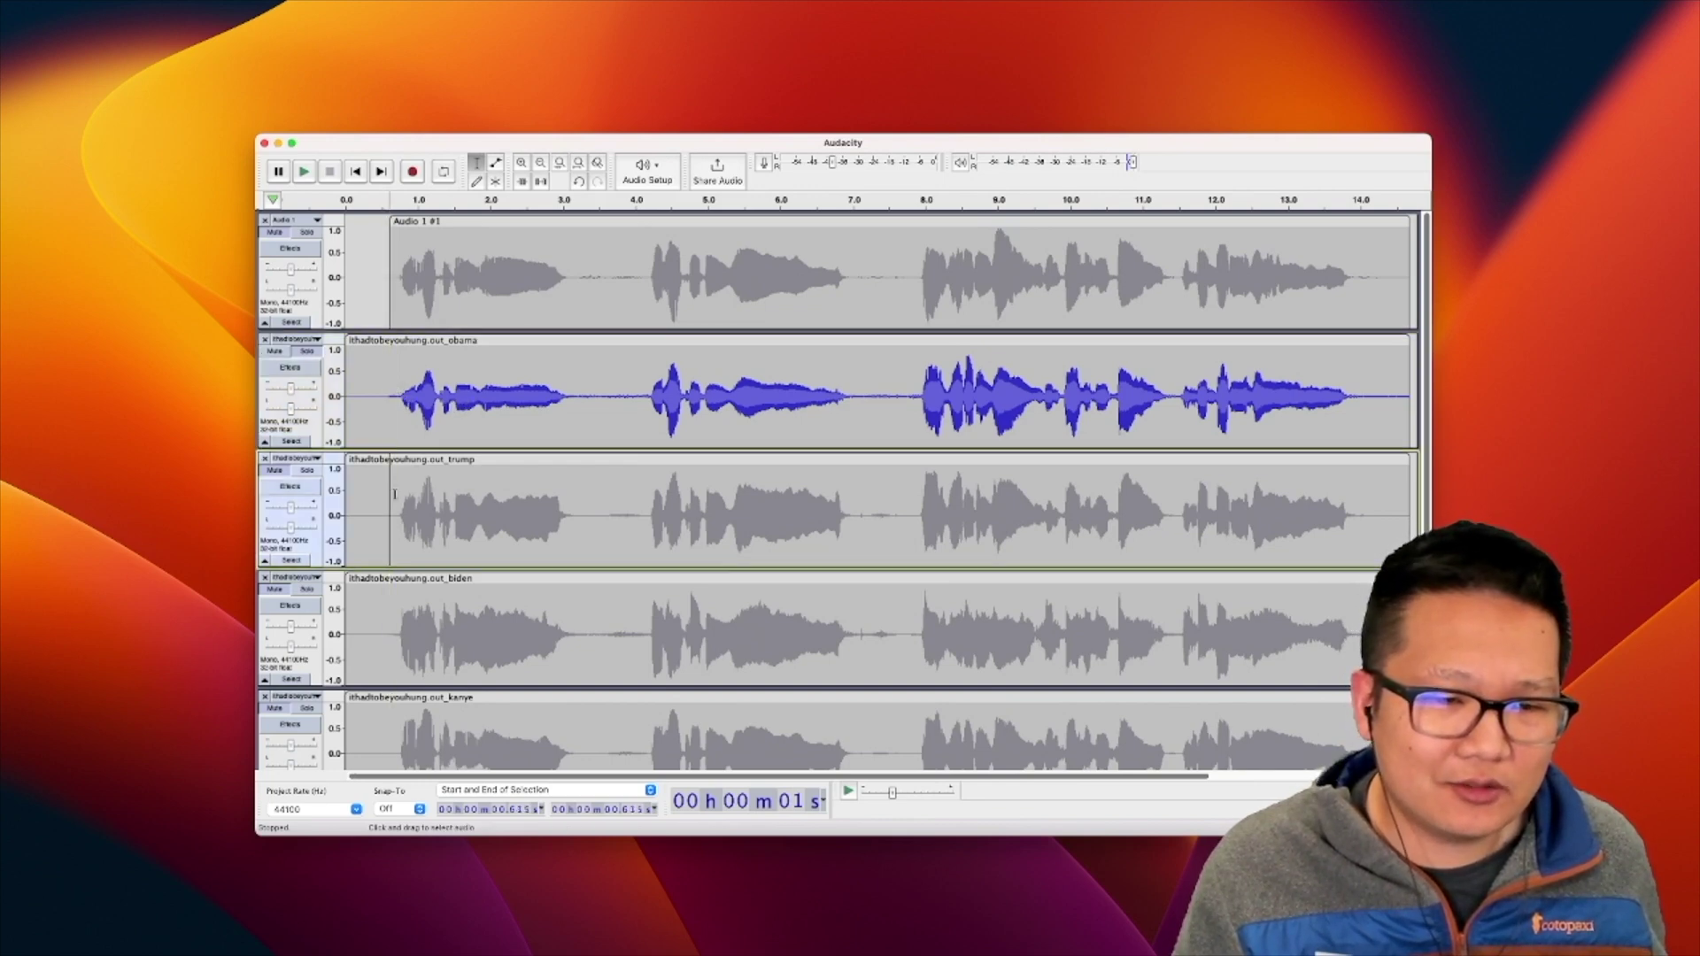
Solo the trump track and play it, replaying from about 7.8 s before stopping.
{"action": "left_click", "coordinate": [318, 473]}
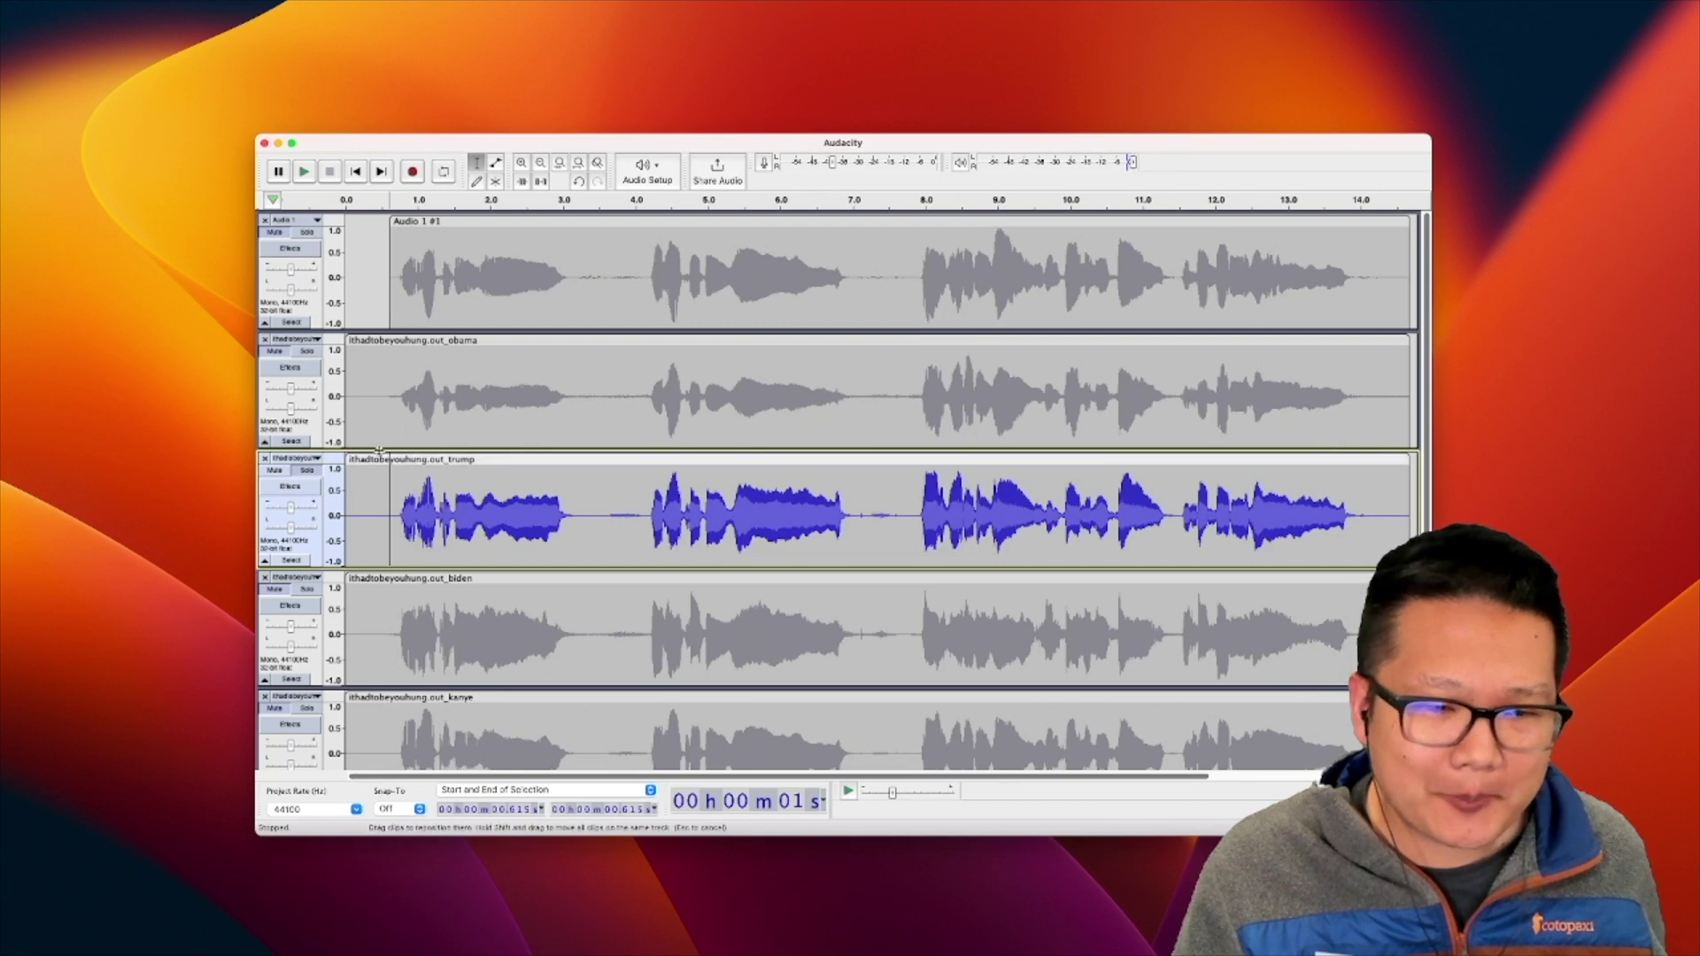
{"action": "key", "text": "space"}
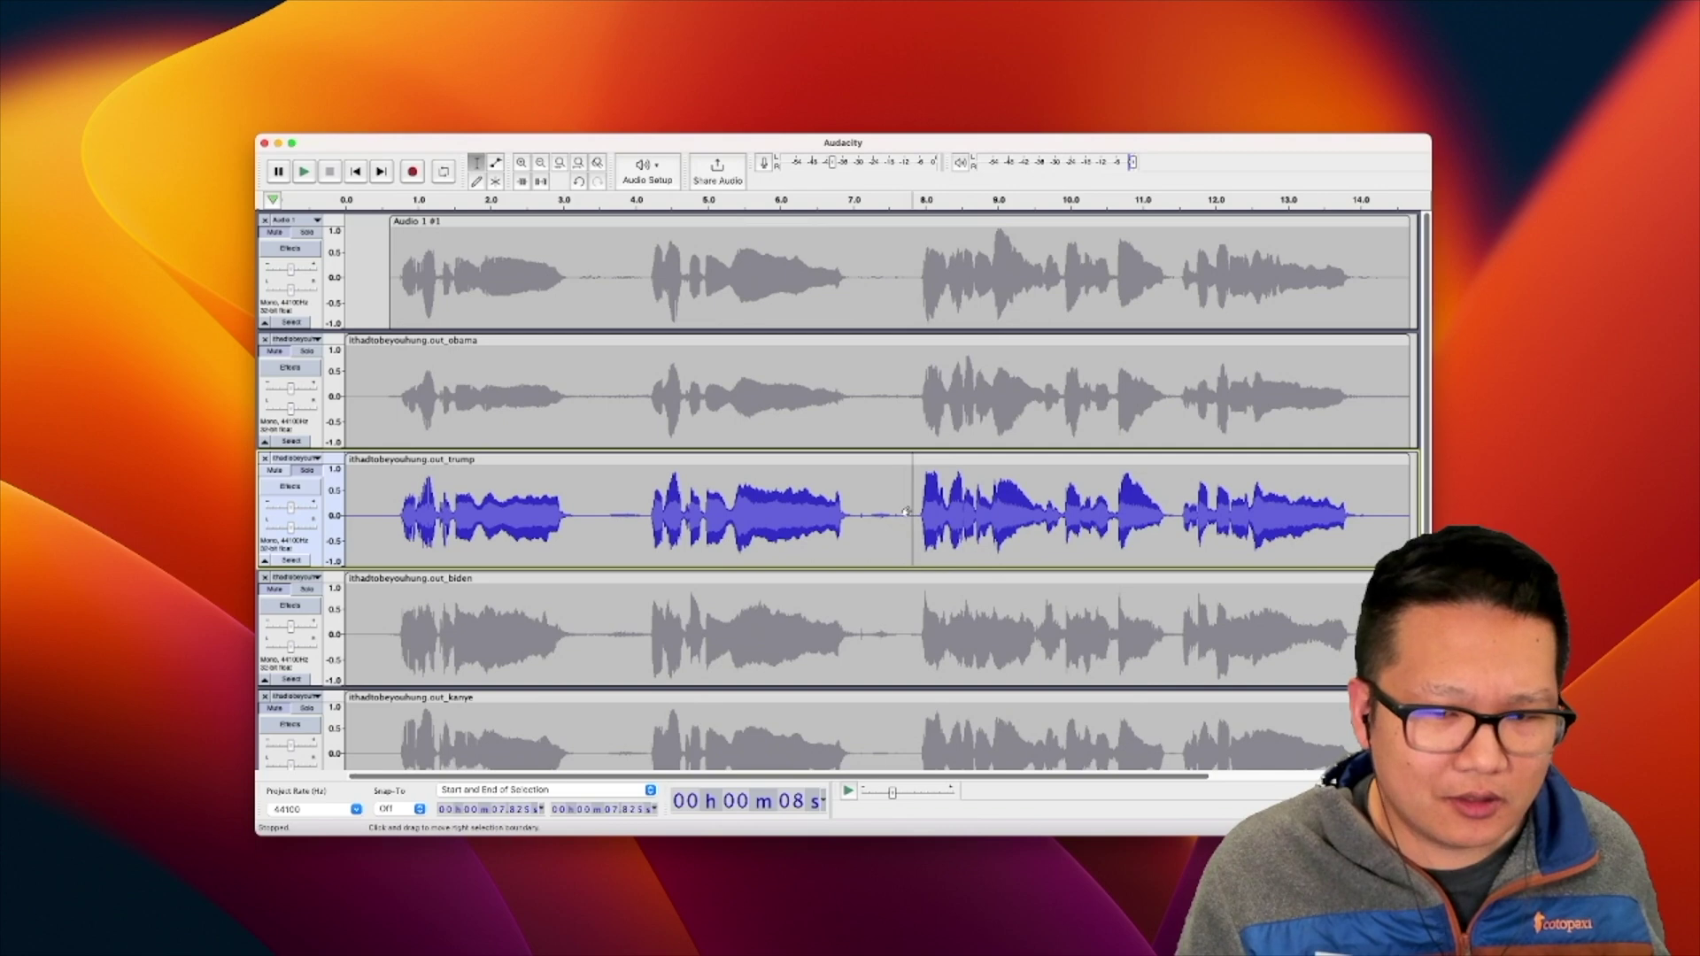
{"action": "key", "text": "space"}
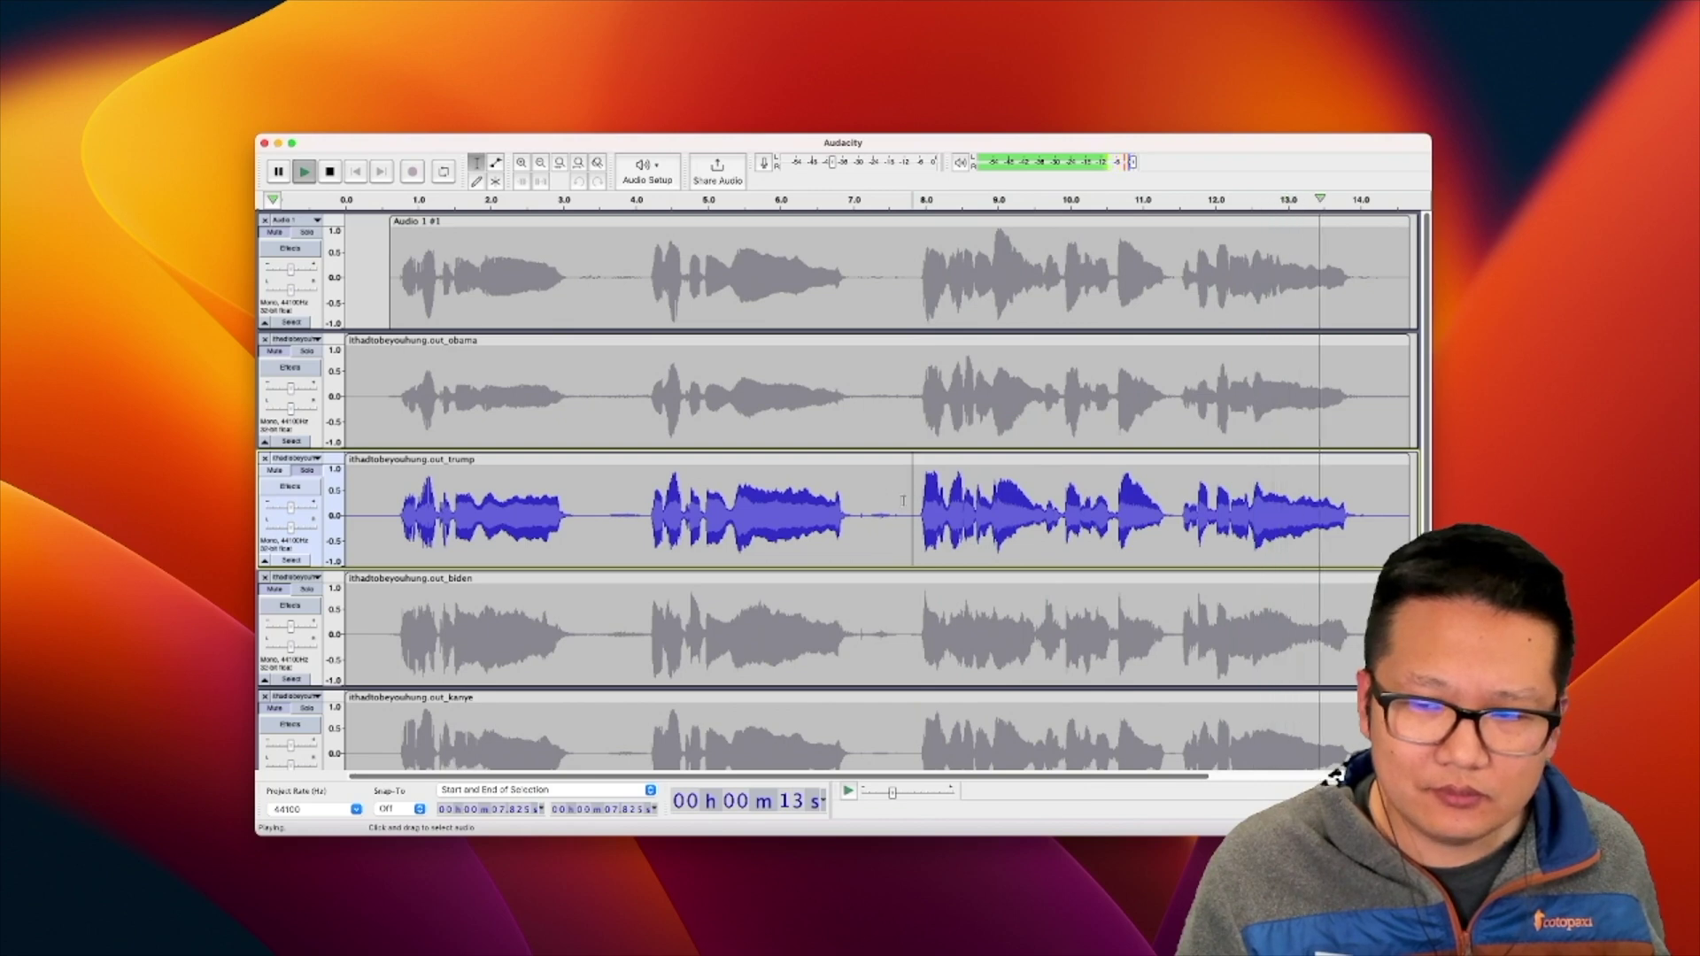
{"action": "key", "text": "space"}
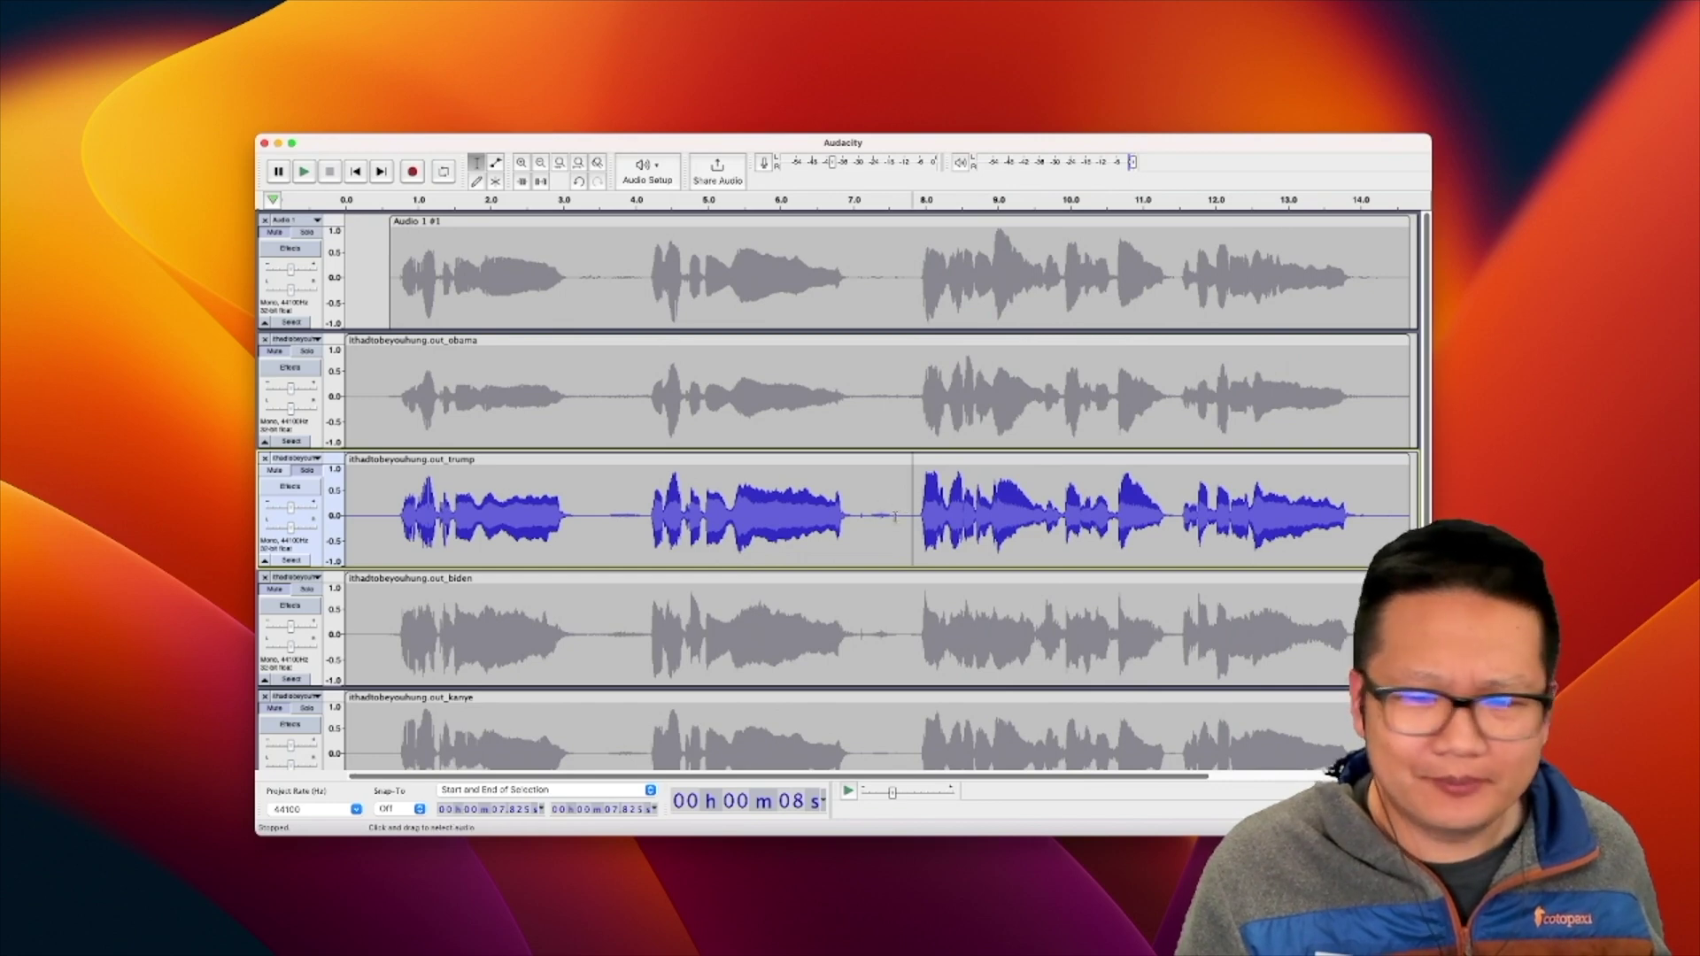
{"action": "left_click", "coordinate": [389, 620]}
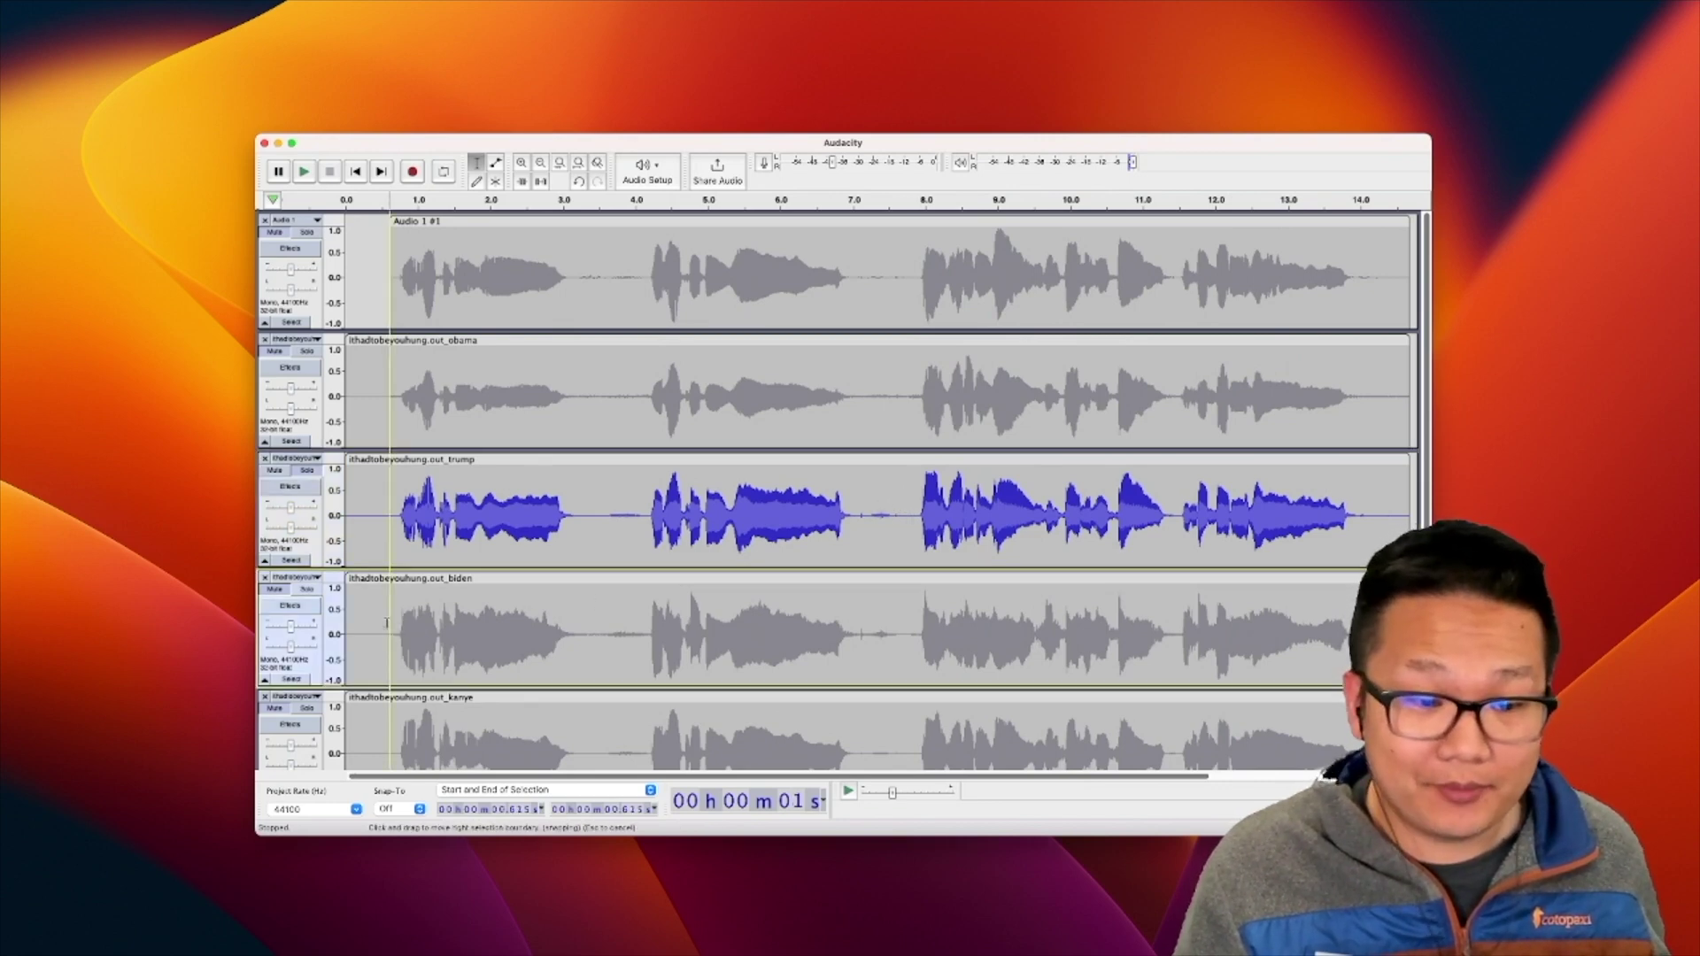
Solo the biden track and play it, including from 7.8 s, then stop.
{"action": "left_click", "coordinate": [309, 591]}
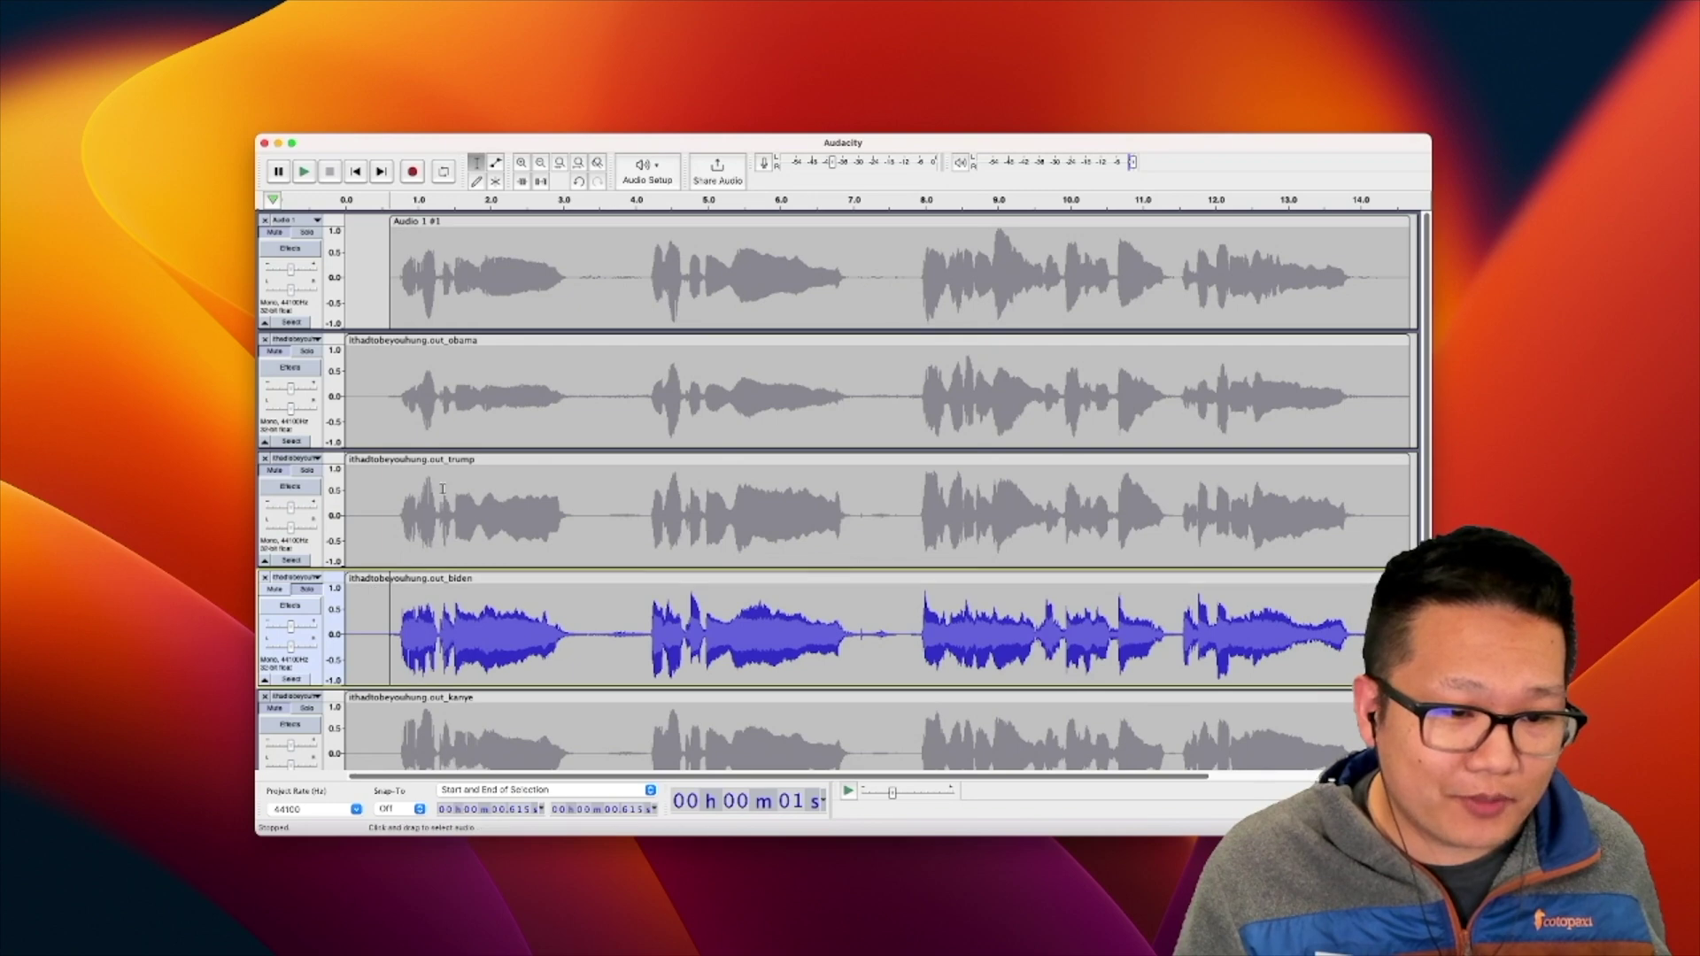
{"action": "key", "text": "space"}
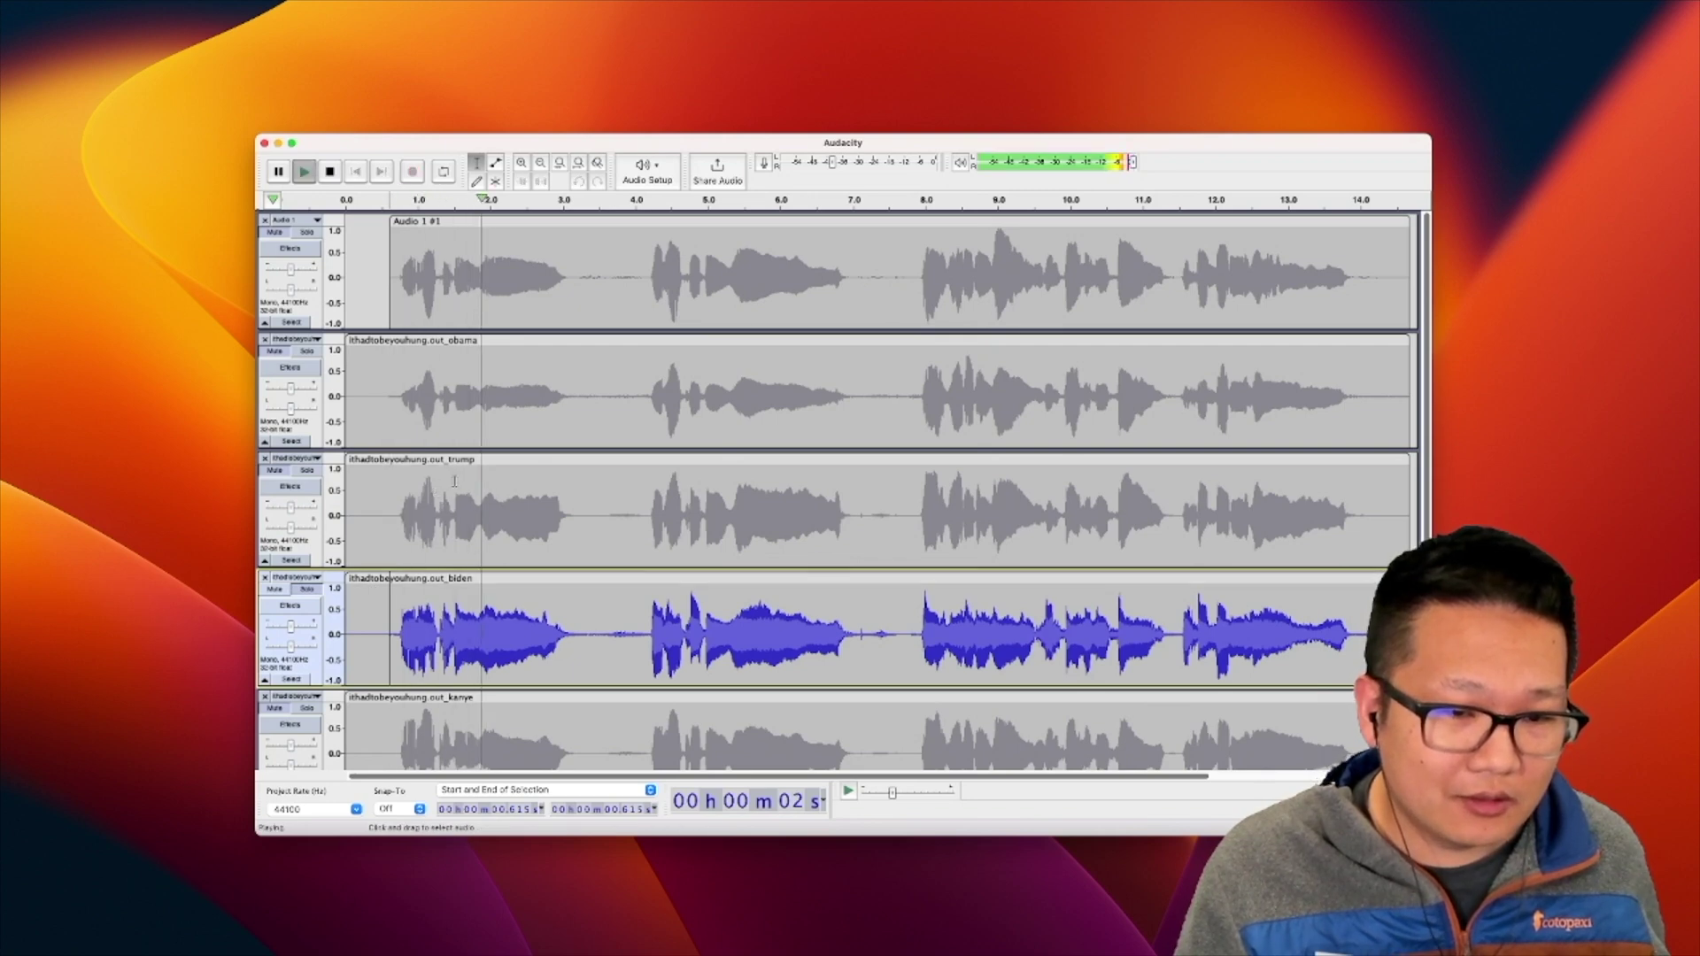
{"action": "scroll", "coordinate": [498, 558], "scroll_direction": "down", "scroll_amount": 3}
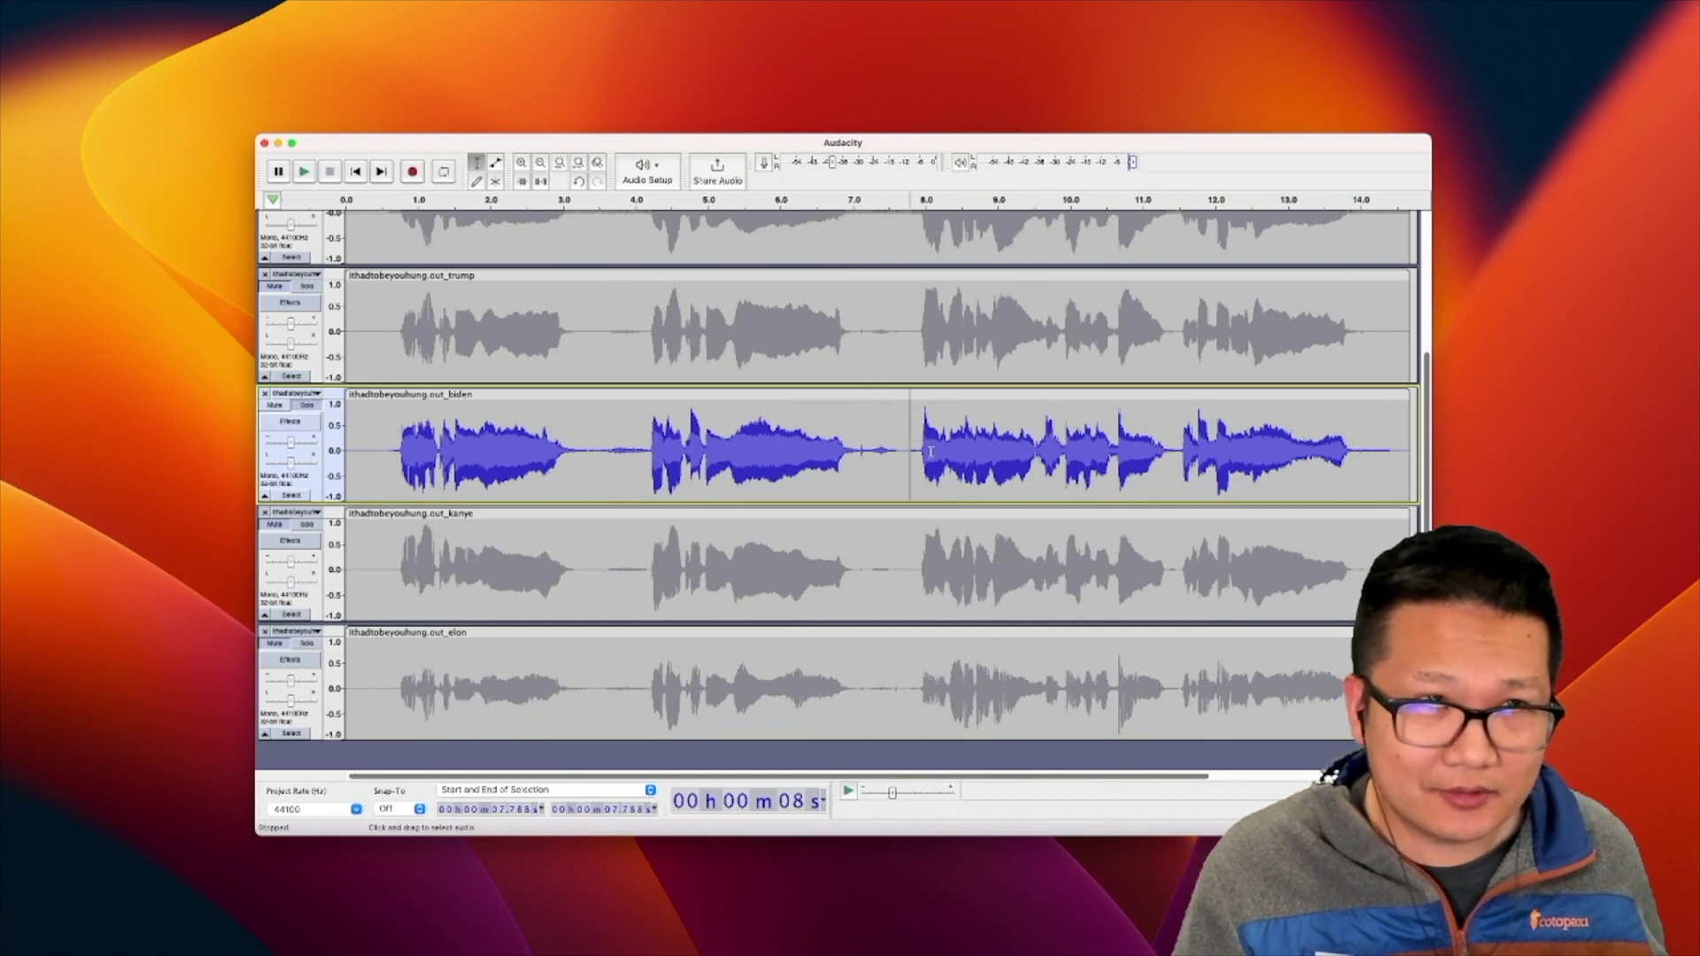
{"action": "key", "text": "space"}
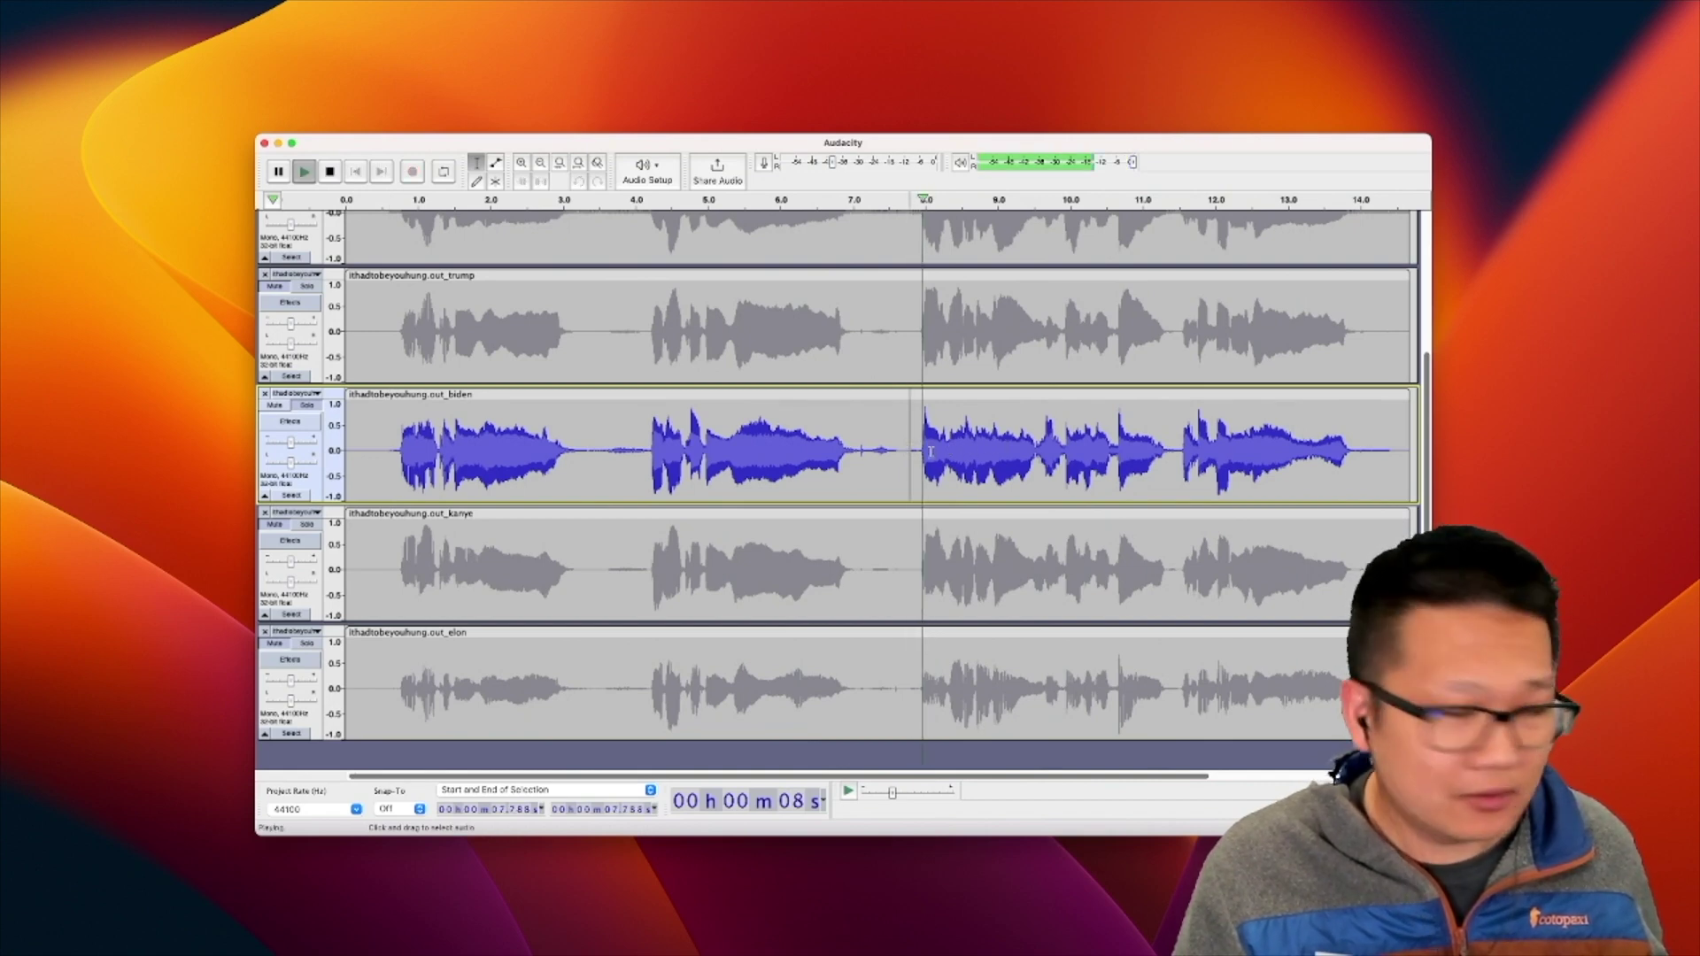
{"action": "key", "text": "space"}
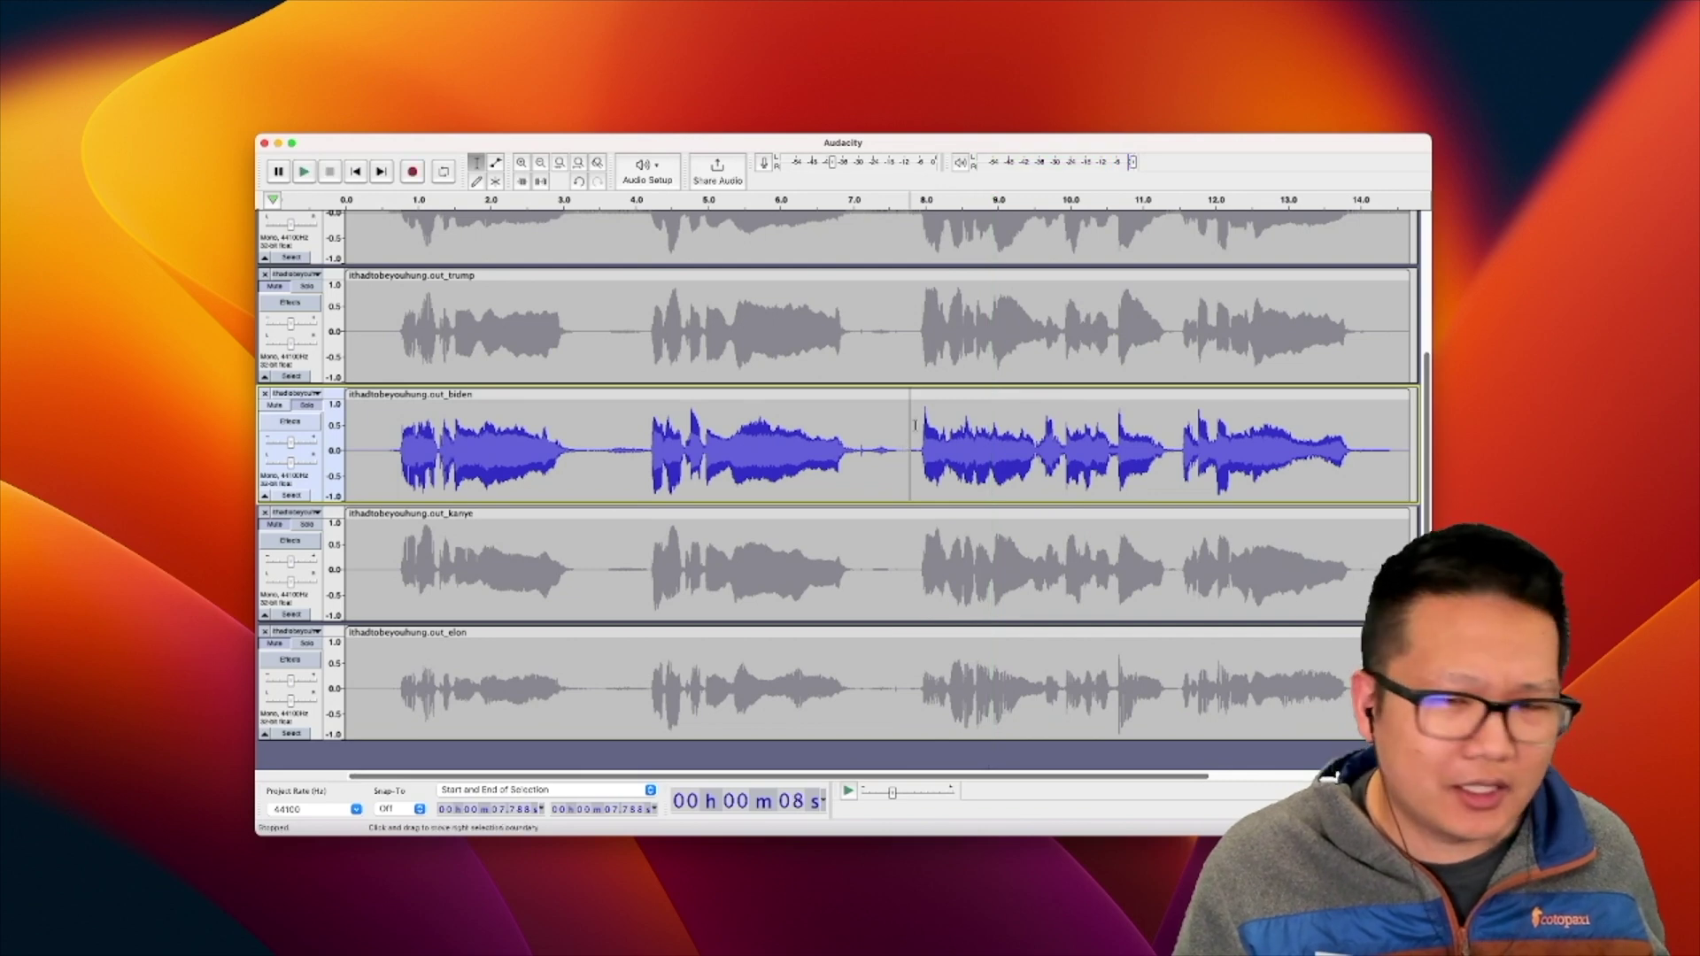
Solo the ithadtobeyouhung.out_trump track and play it briefly, then stop.
{"action": "left_click", "coordinate": [917, 339]}
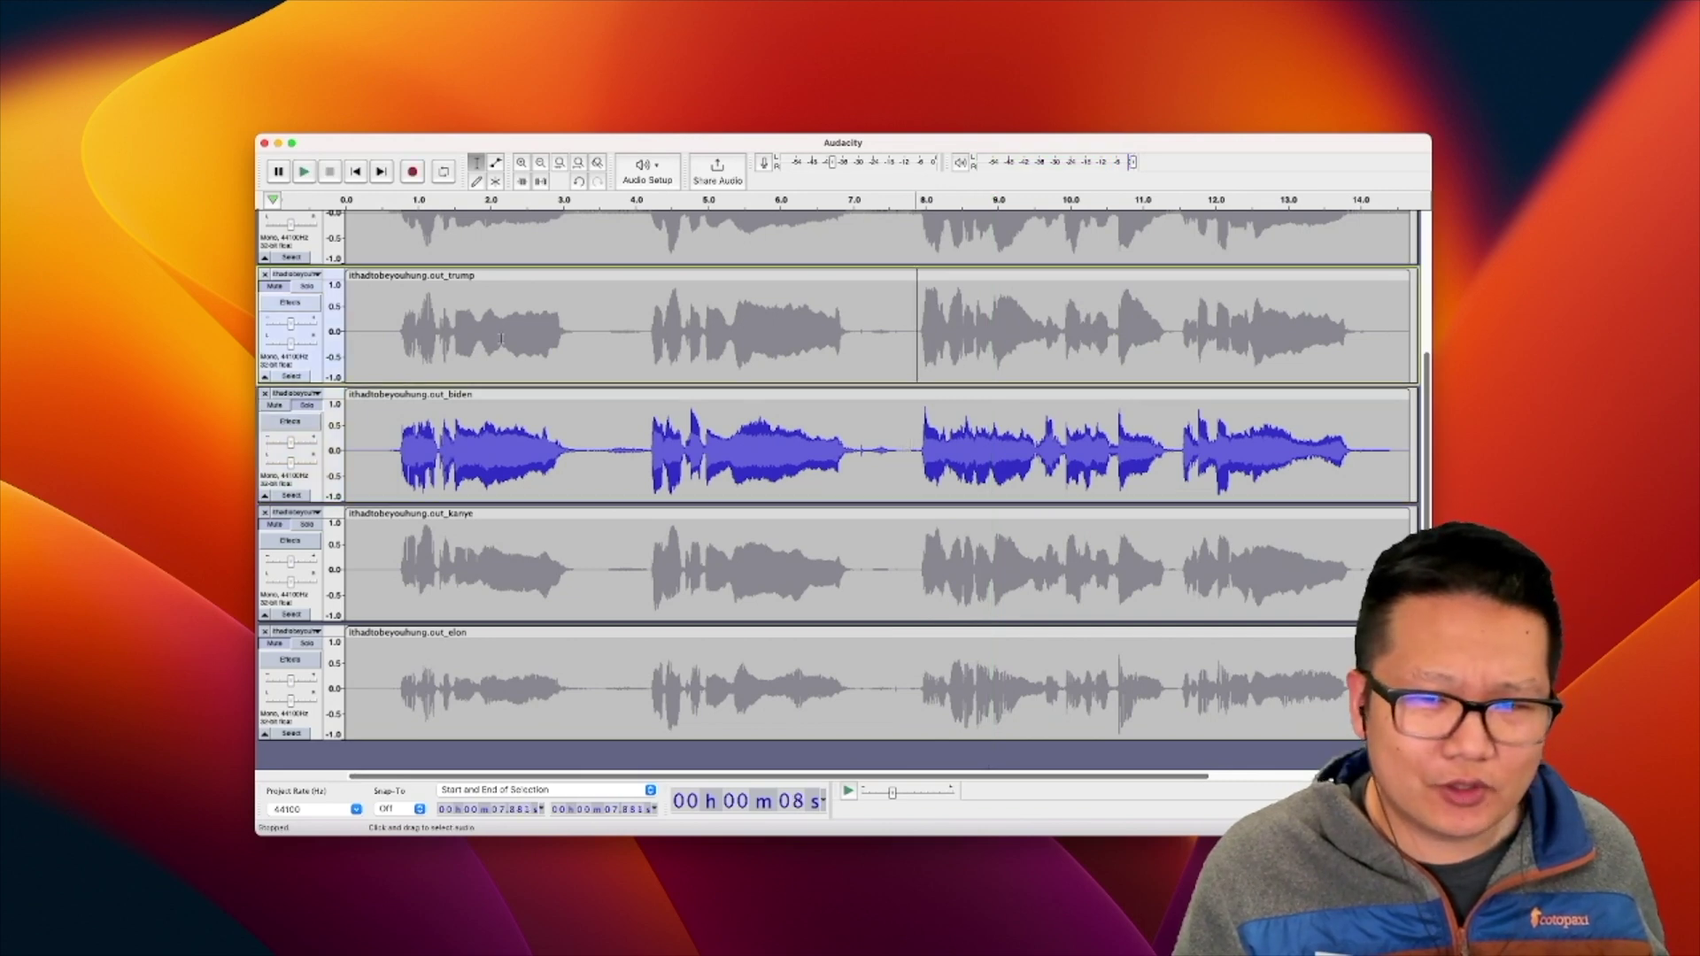
{"action": "left_click", "coordinate": [306, 287]}
{"action": "key", "text": "space"}
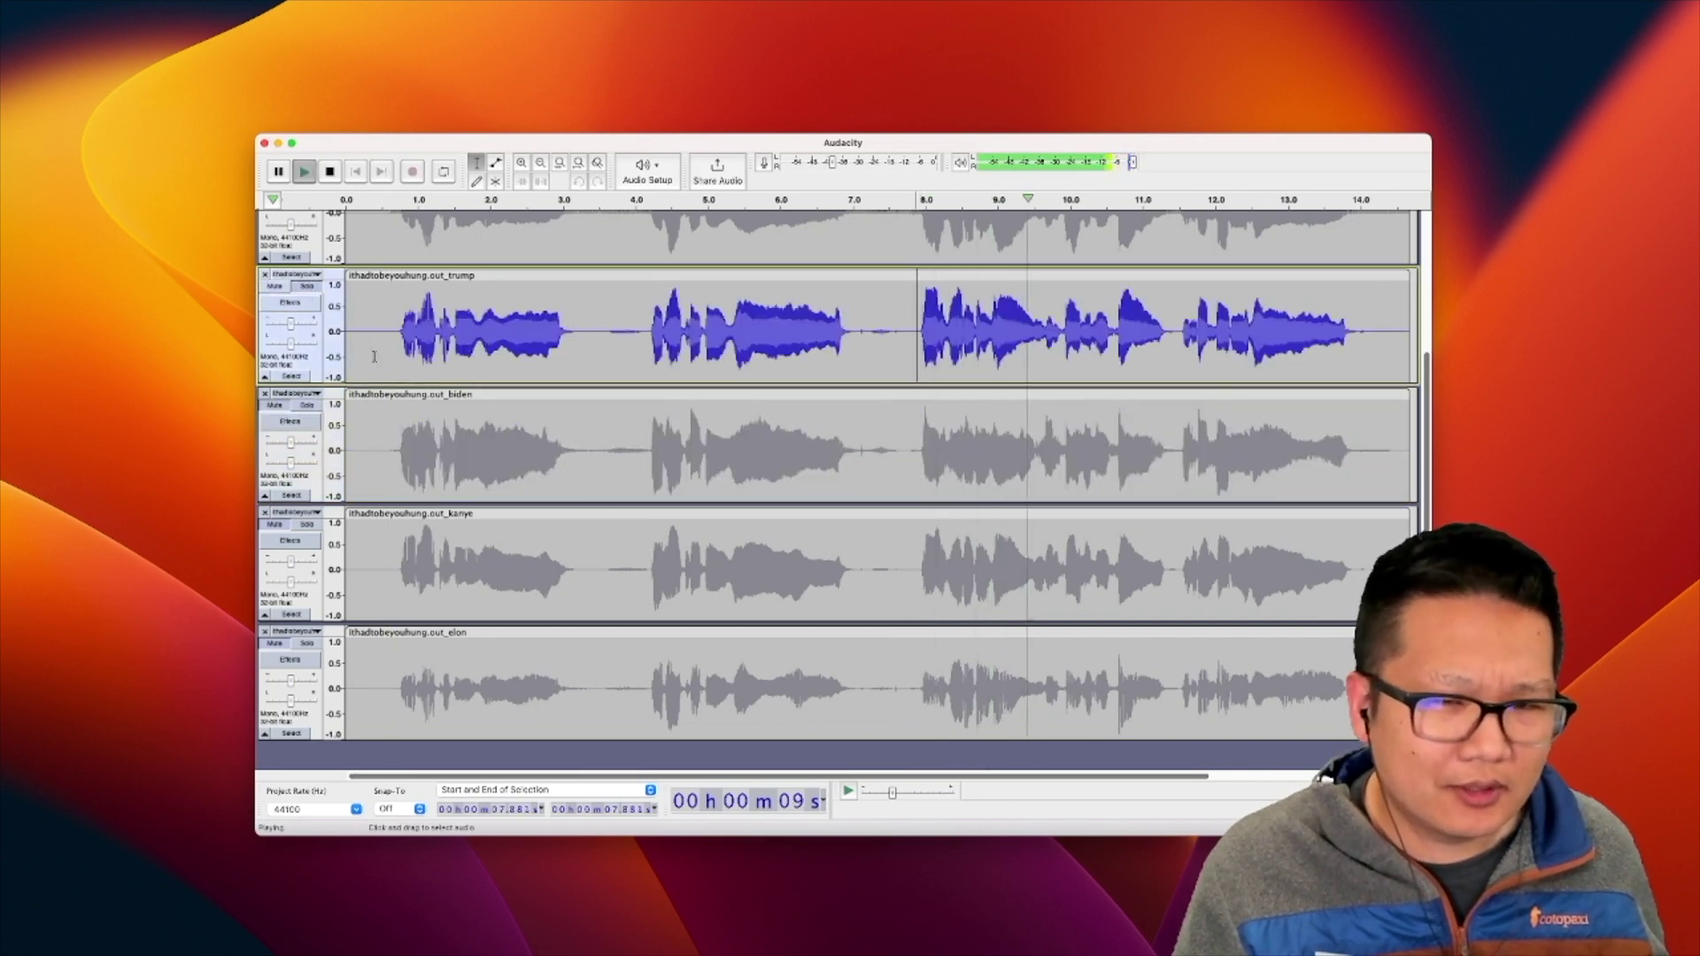
{"action": "key", "text": "space"}
{"action": "left_click", "coordinate": [374, 549]}
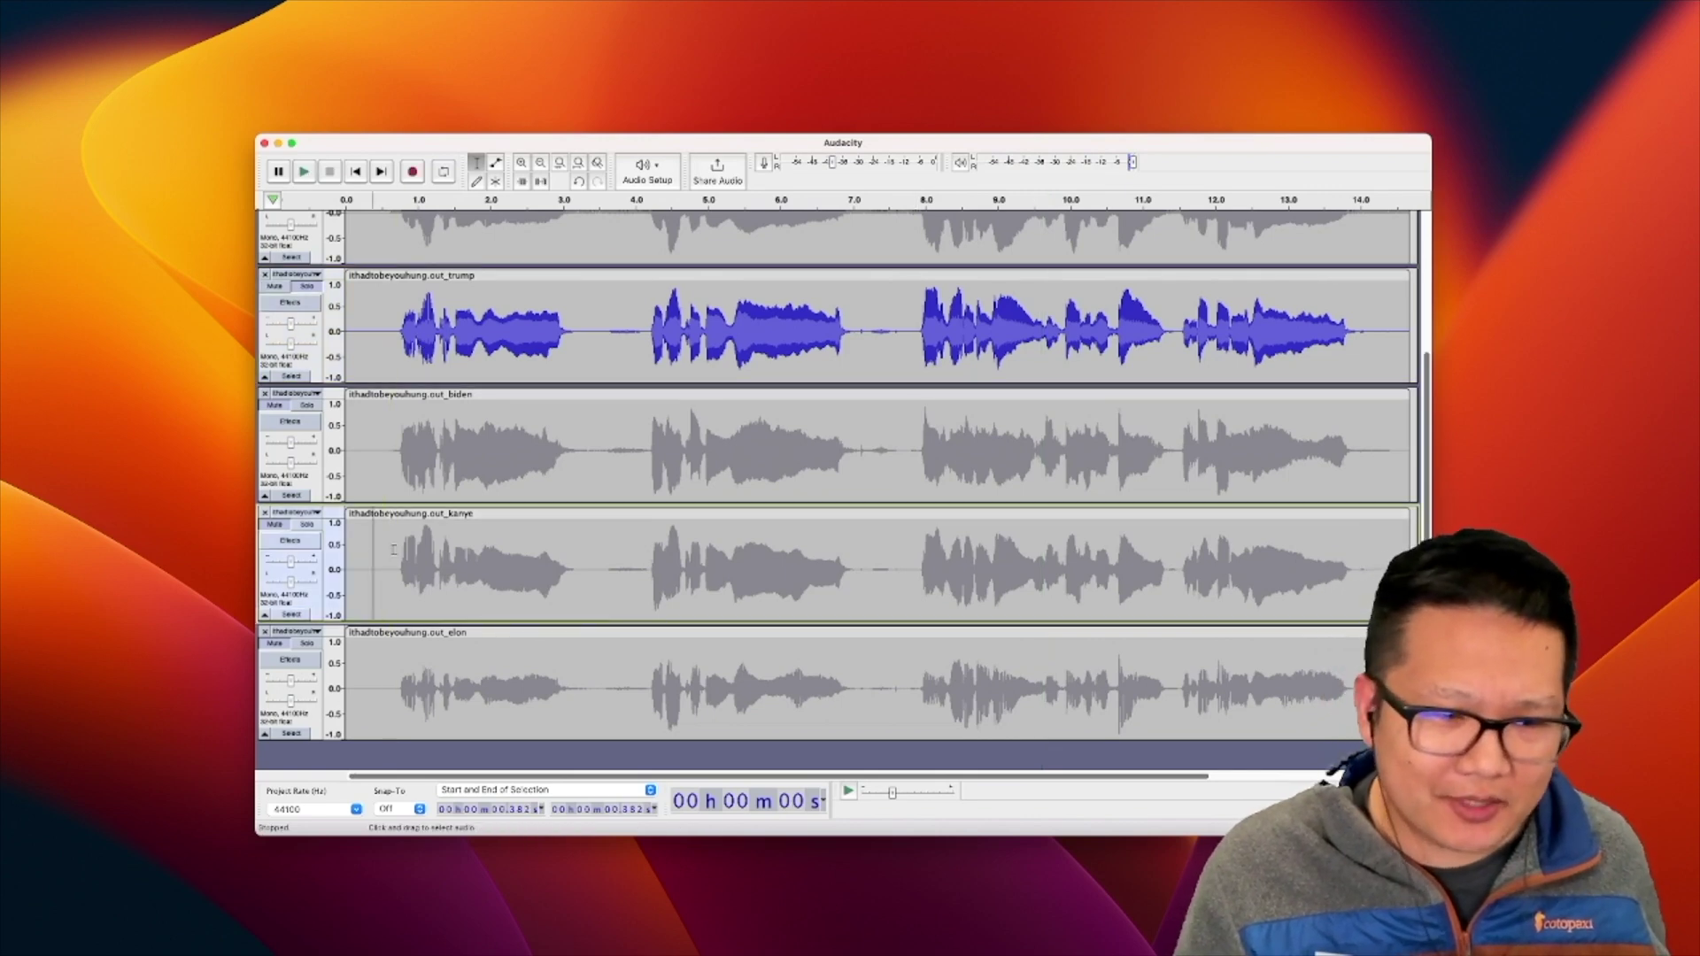
Solo the kanye track and play it through to about 14 s.
{"action": "left_click", "coordinate": [308, 525]}
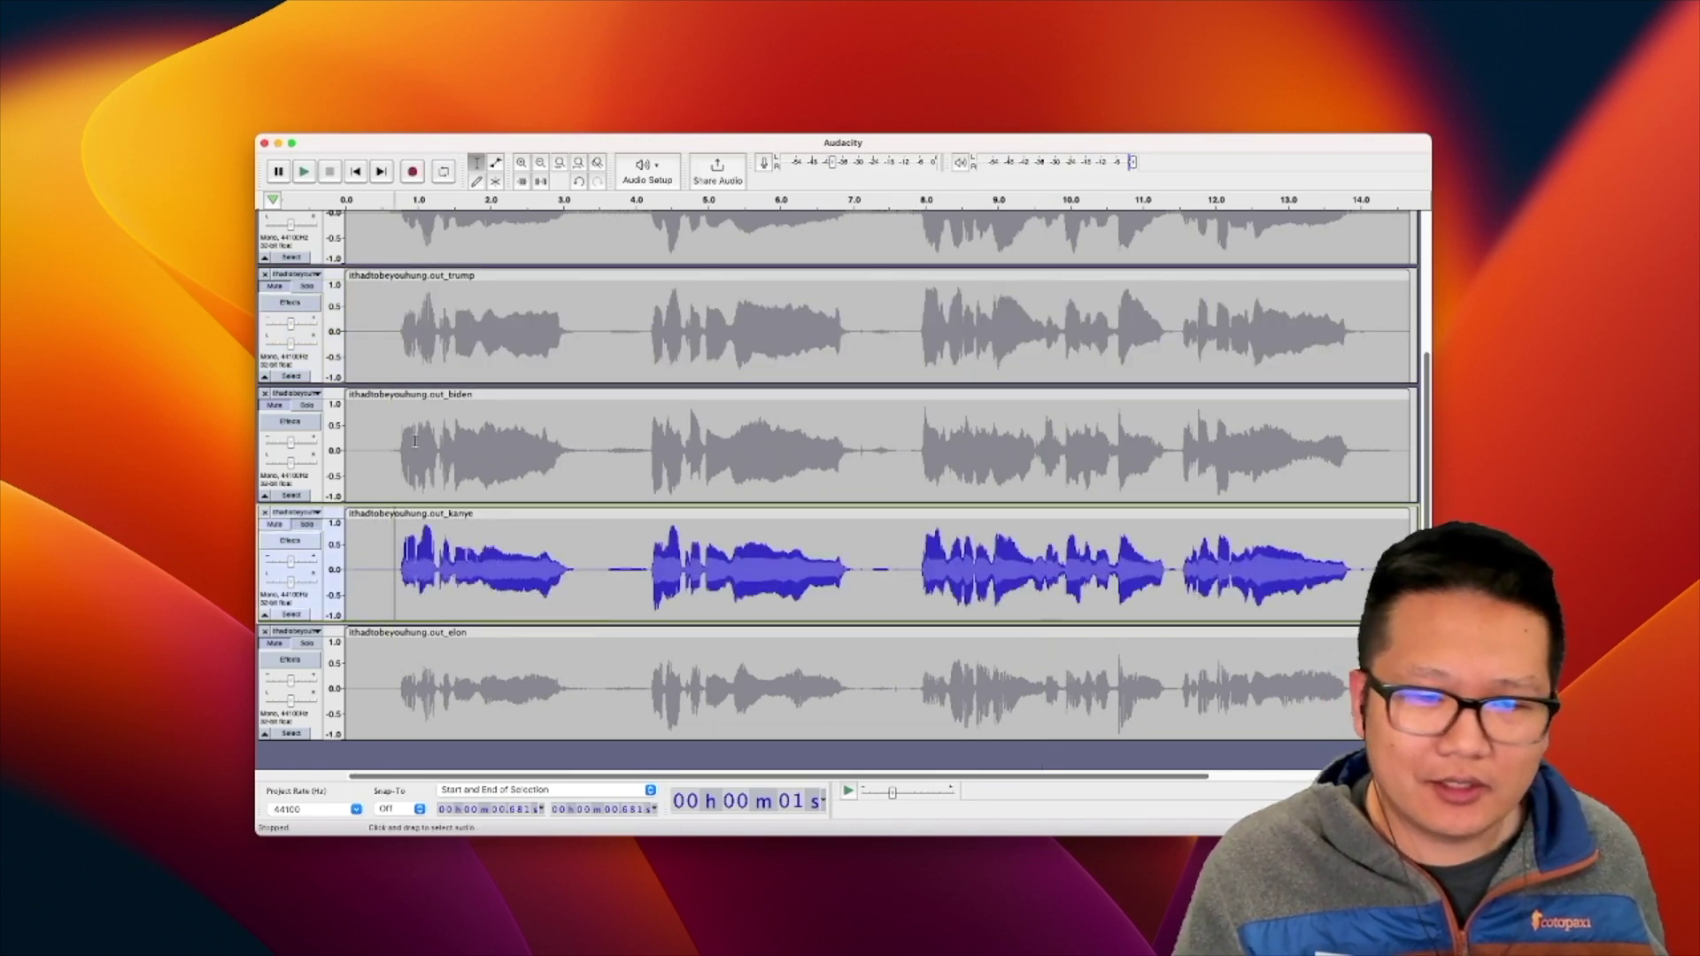
{"action": "key", "text": "space"}
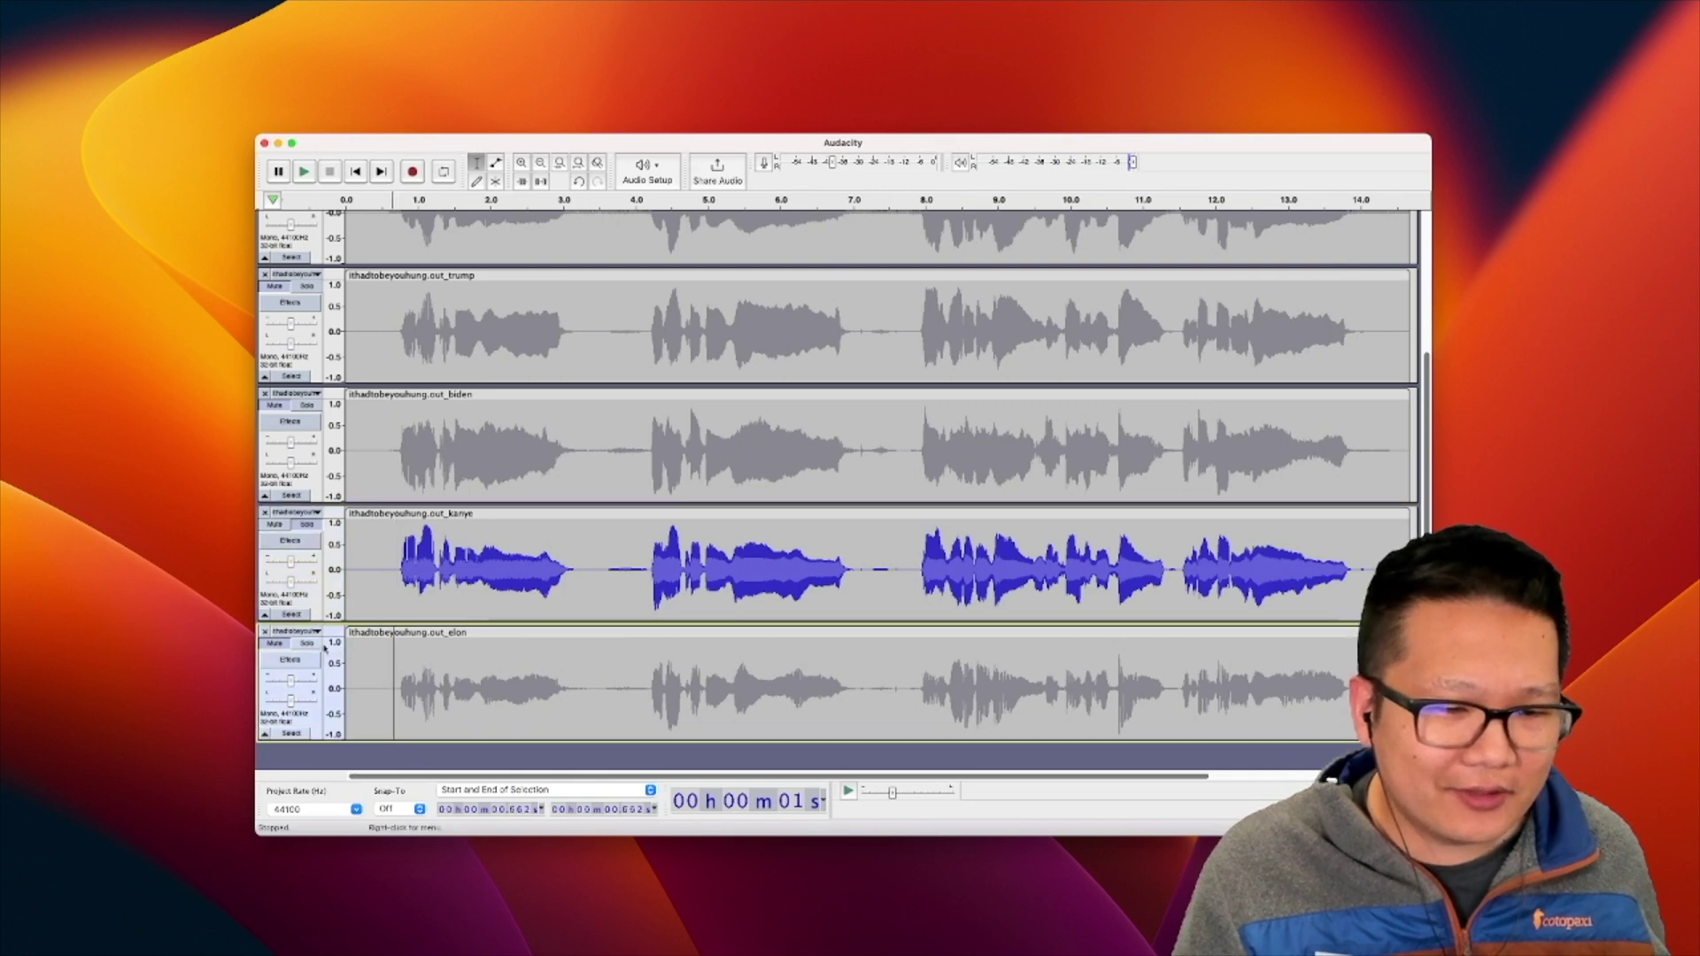
Solo the ithadtobeyouhung.out_elon track and play it back.
{"action": "left_click", "coordinate": [394, 671]}
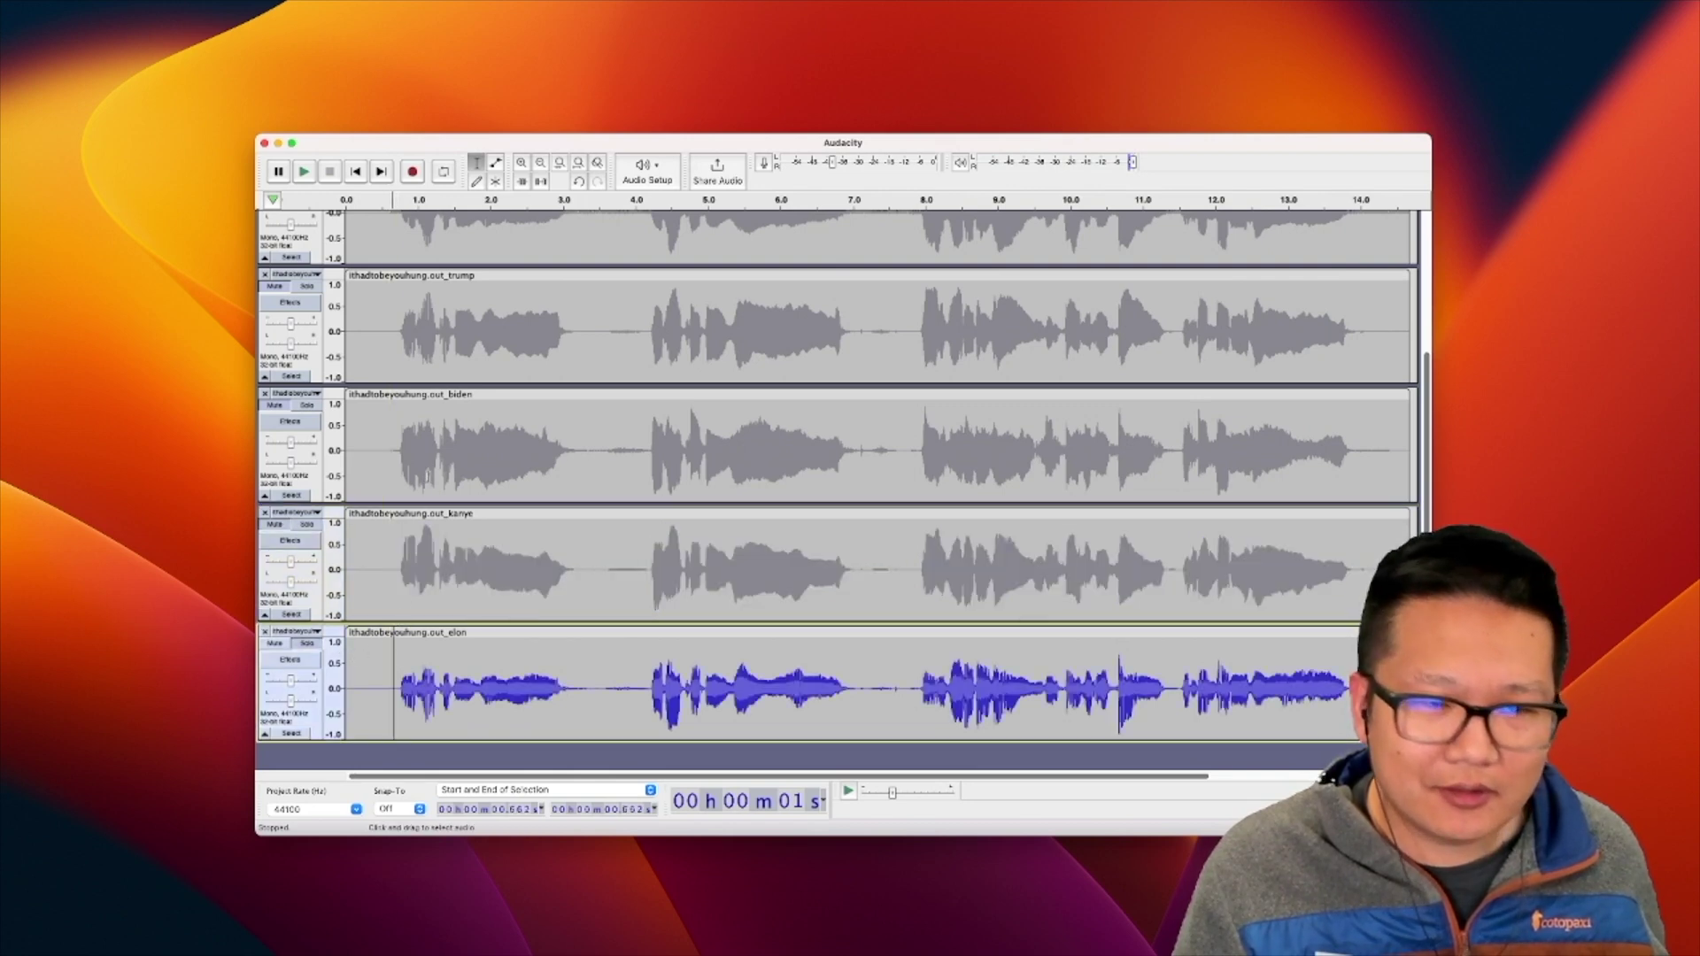
{"action": "key", "text": "space"}
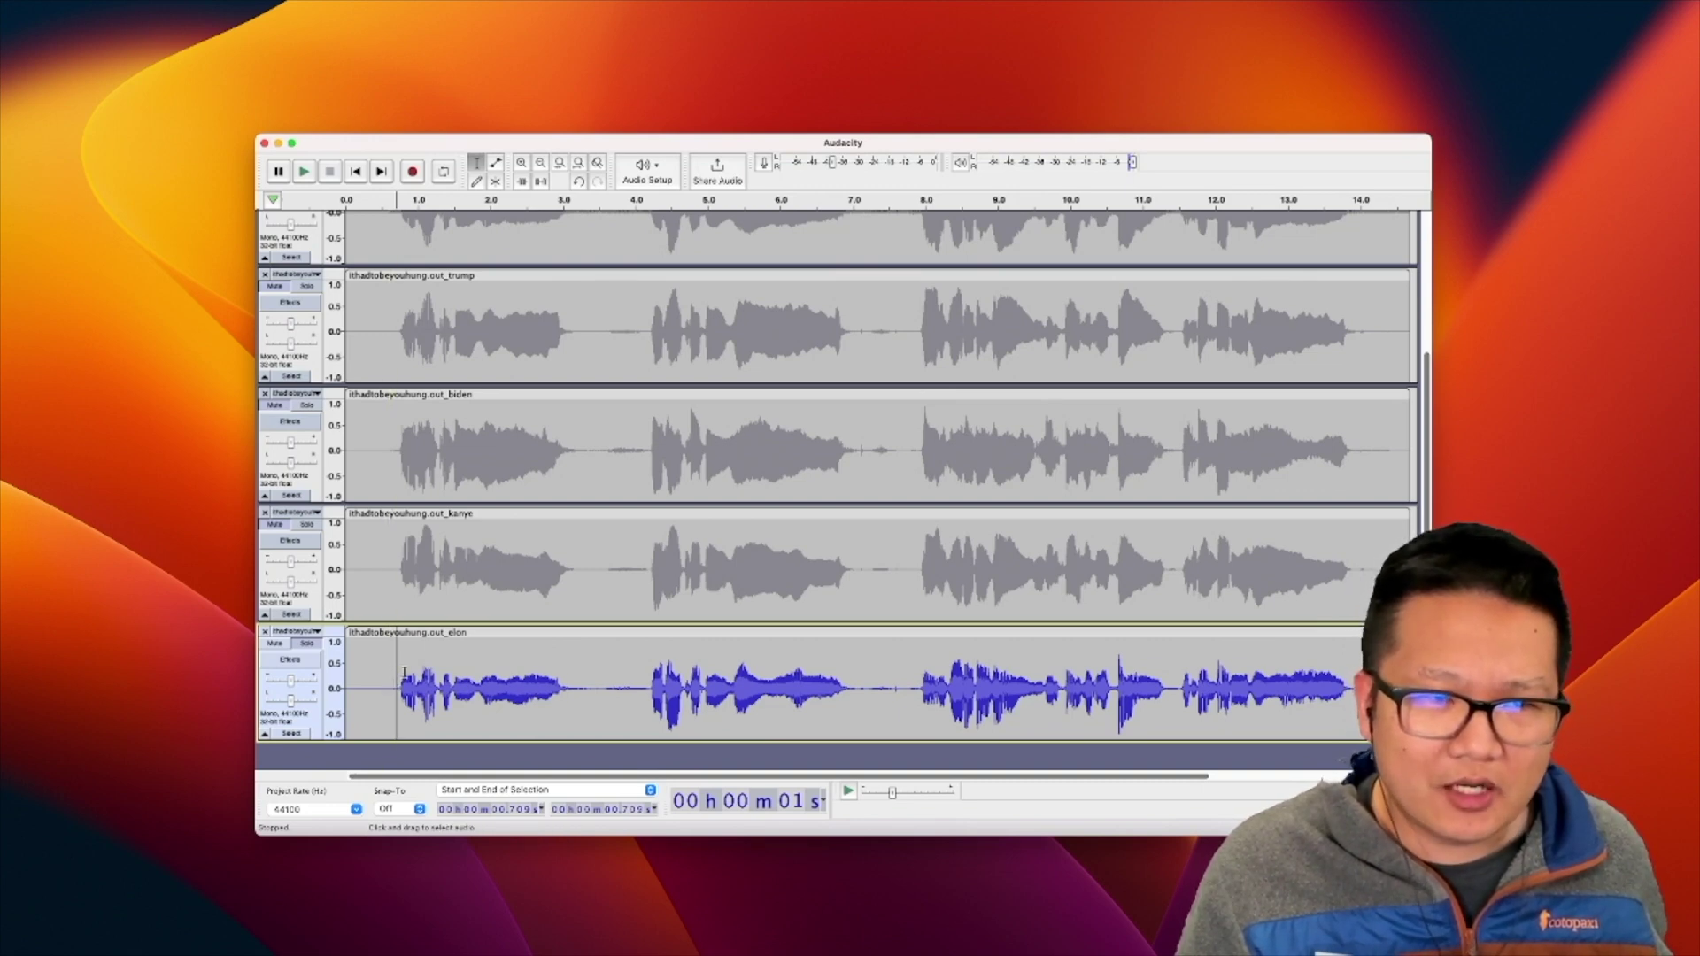
Solo the bottom ithadtobeyouhung.out_mj track and play it back twice.
{"action": "left_click", "coordinate": [391, 673]}
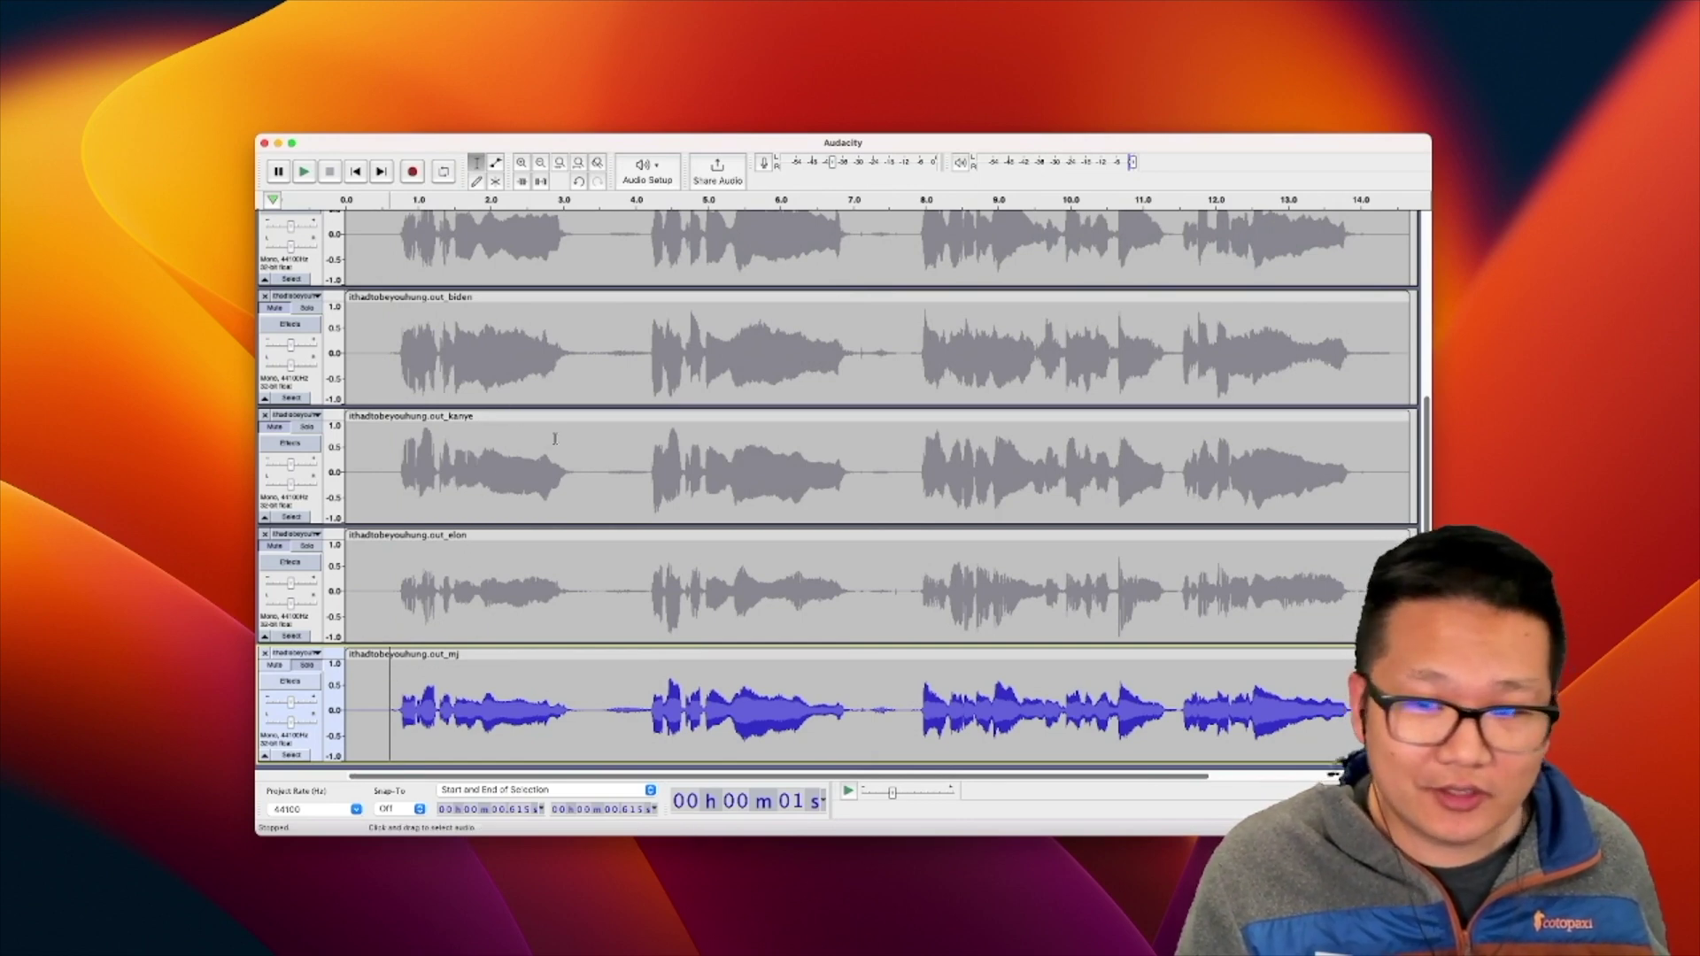
{"action": "key", "text": "space"}
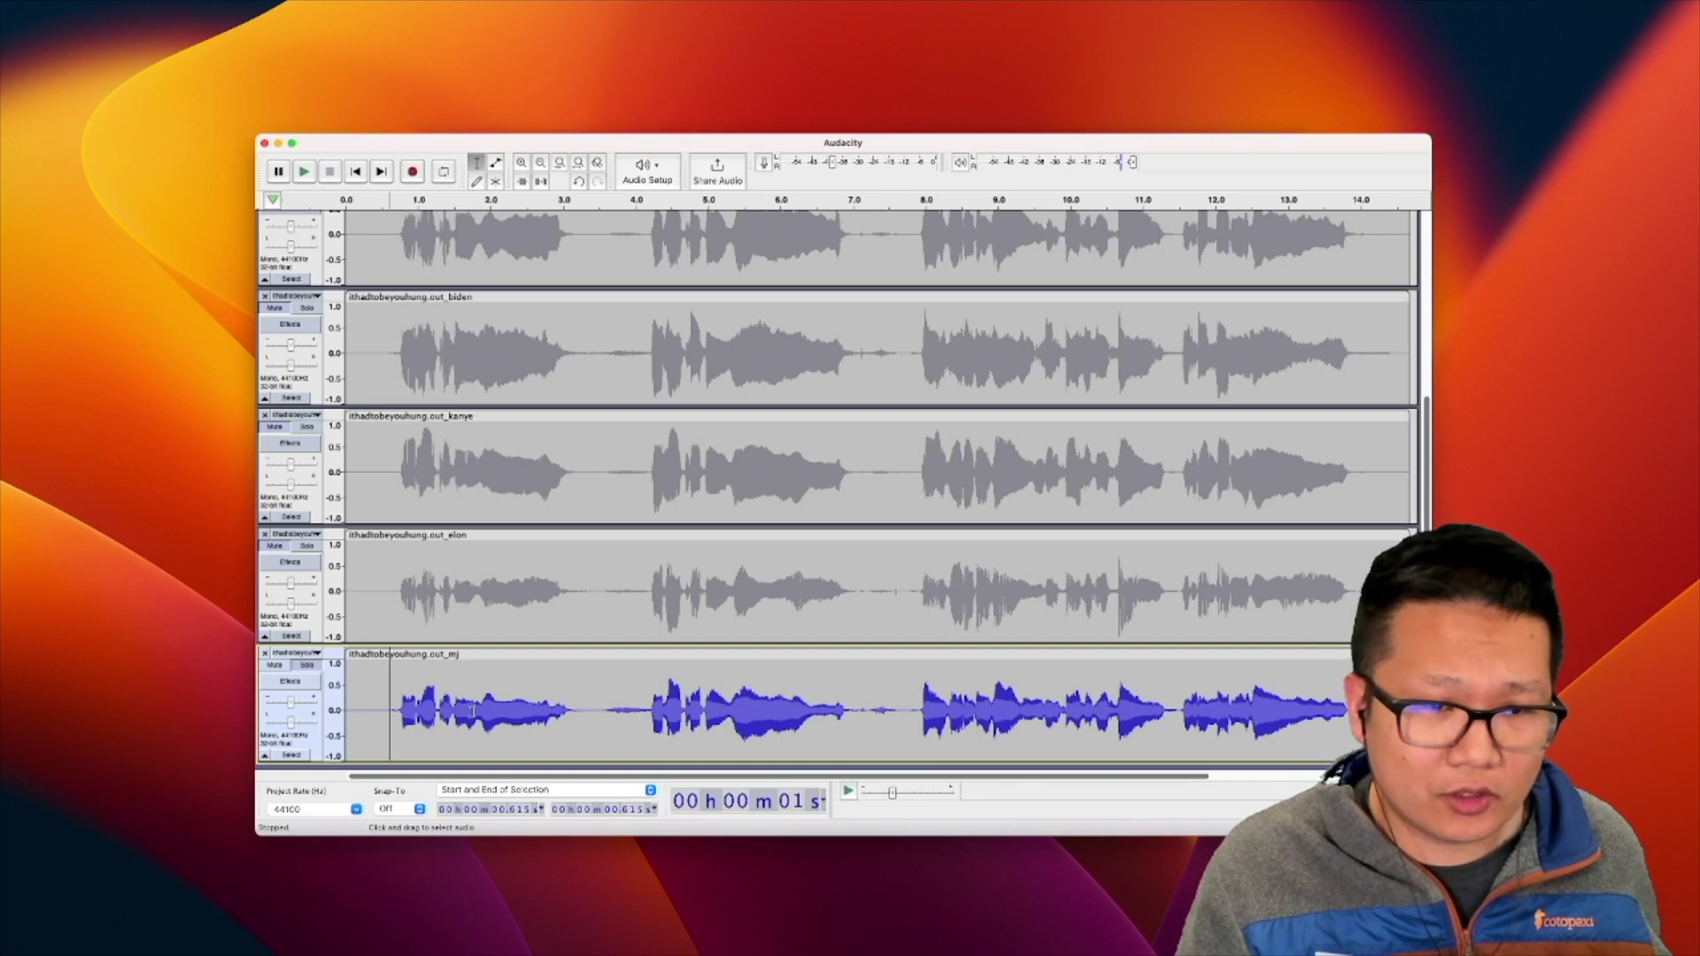
{"action": "scroll", "coordinate": [473, 711], "scroll_direction": "up", "scroll_amount": 5}
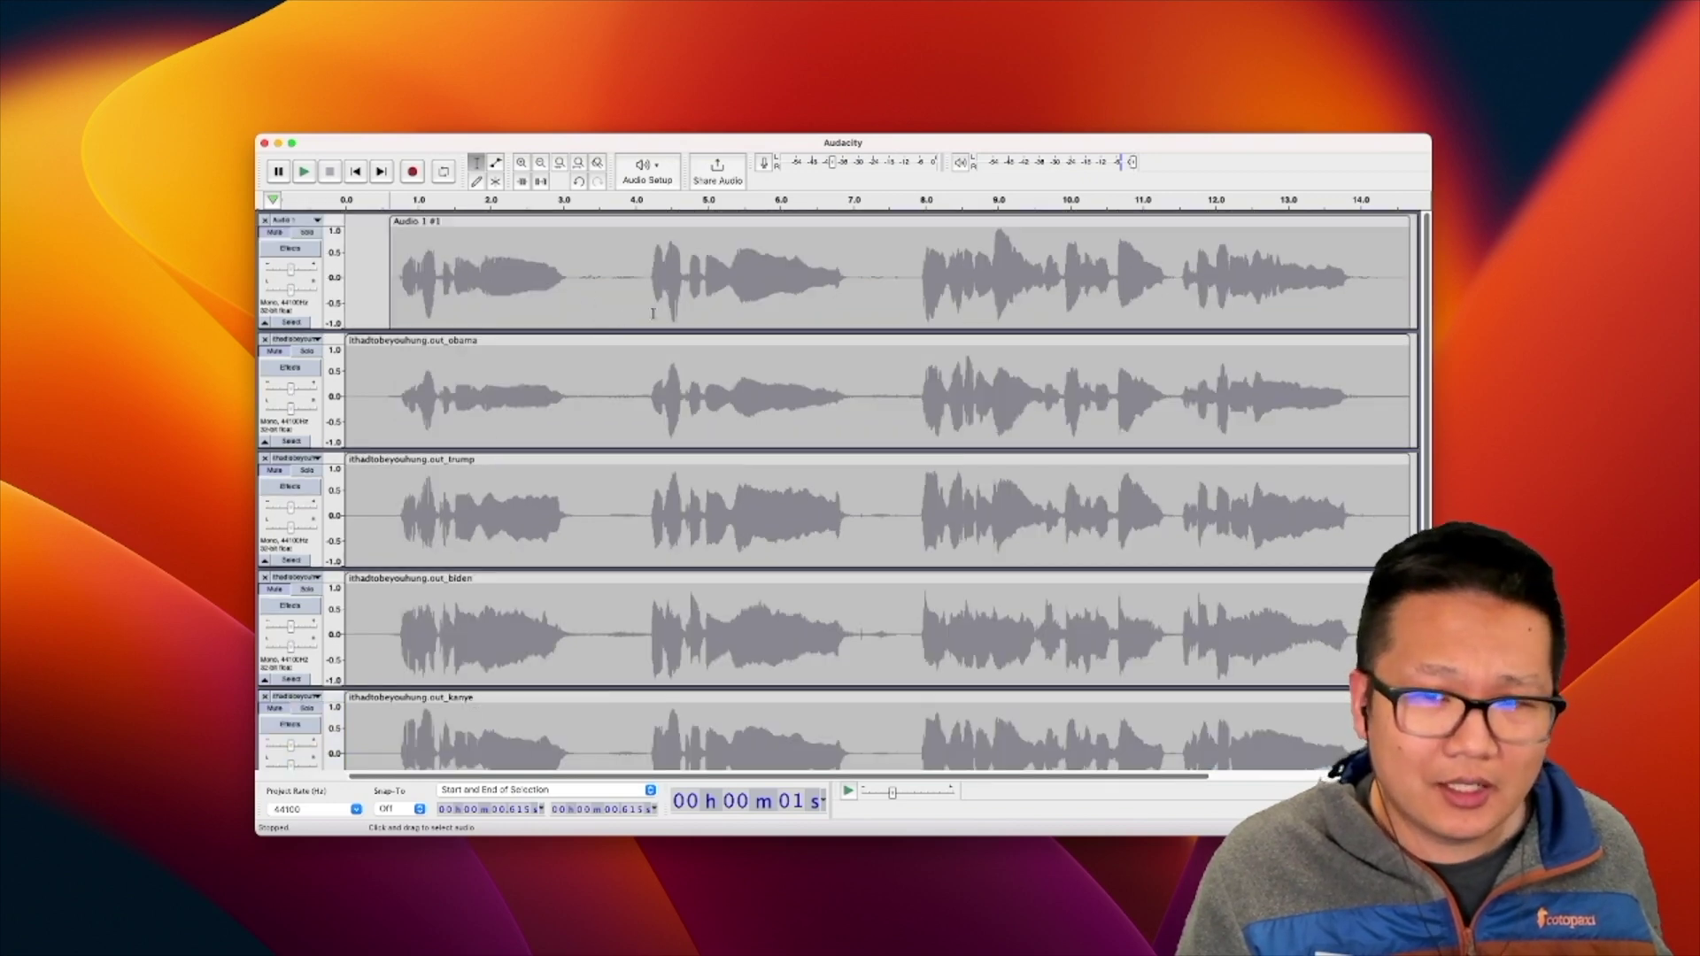
{"action": "scroll", "coordinate": [547, 574], "scroll_direction": "down", "scroll_amount": 5}
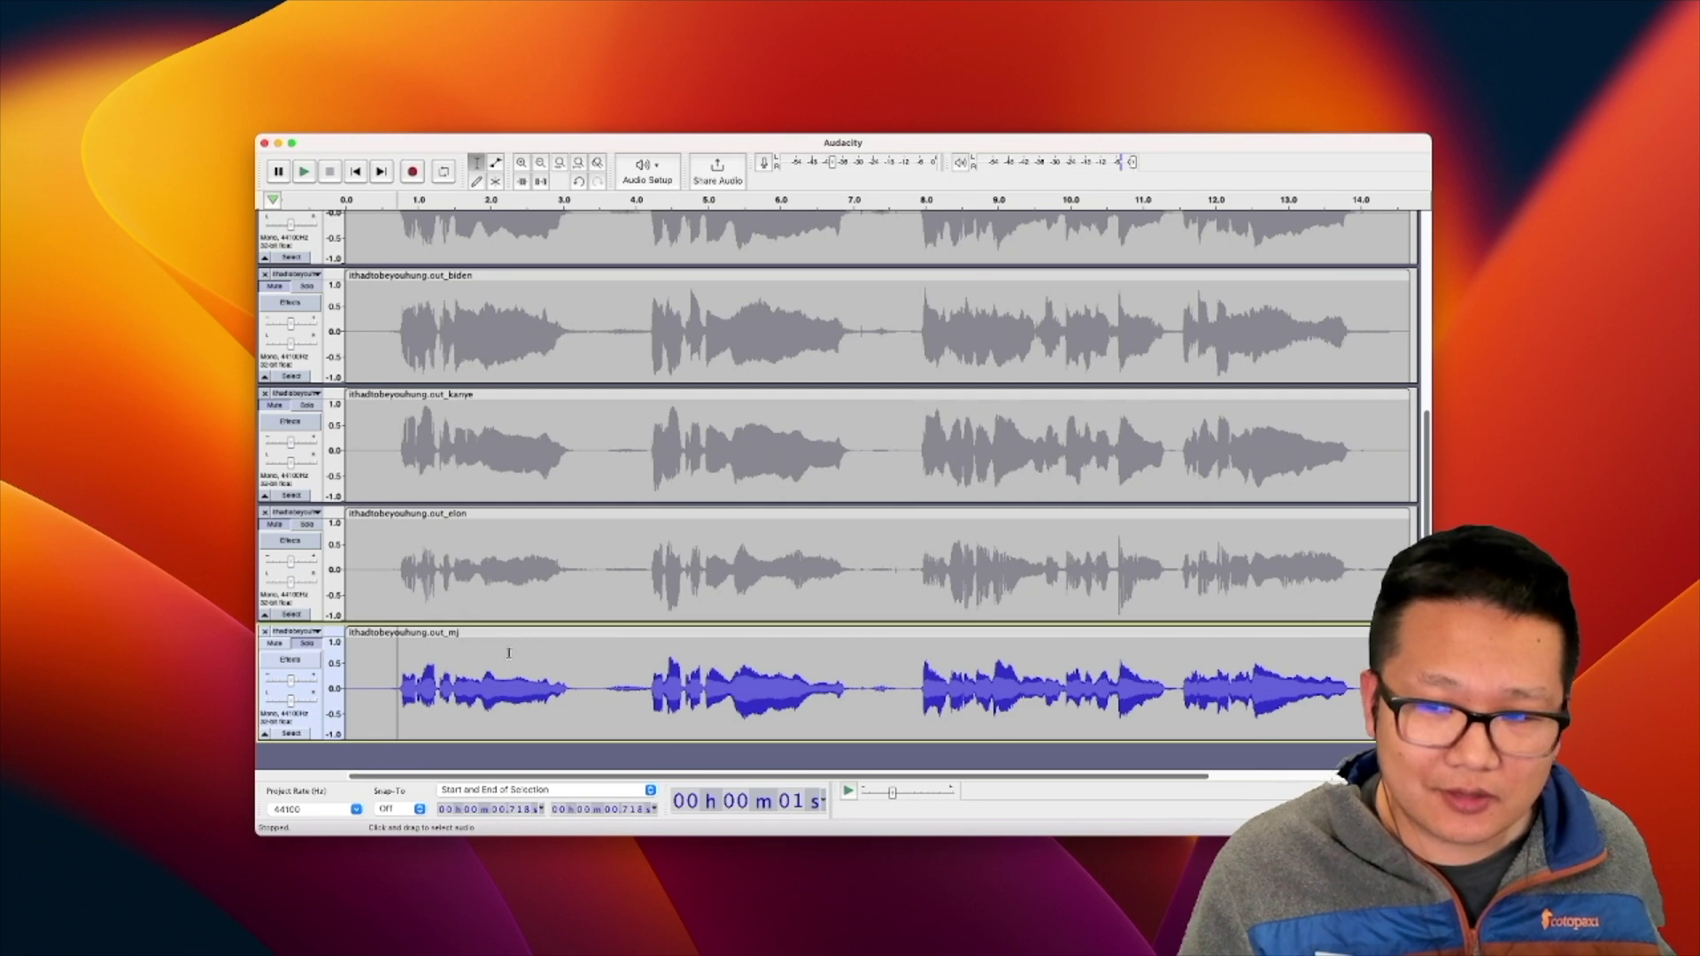
{"action": "key", "text": "space"}
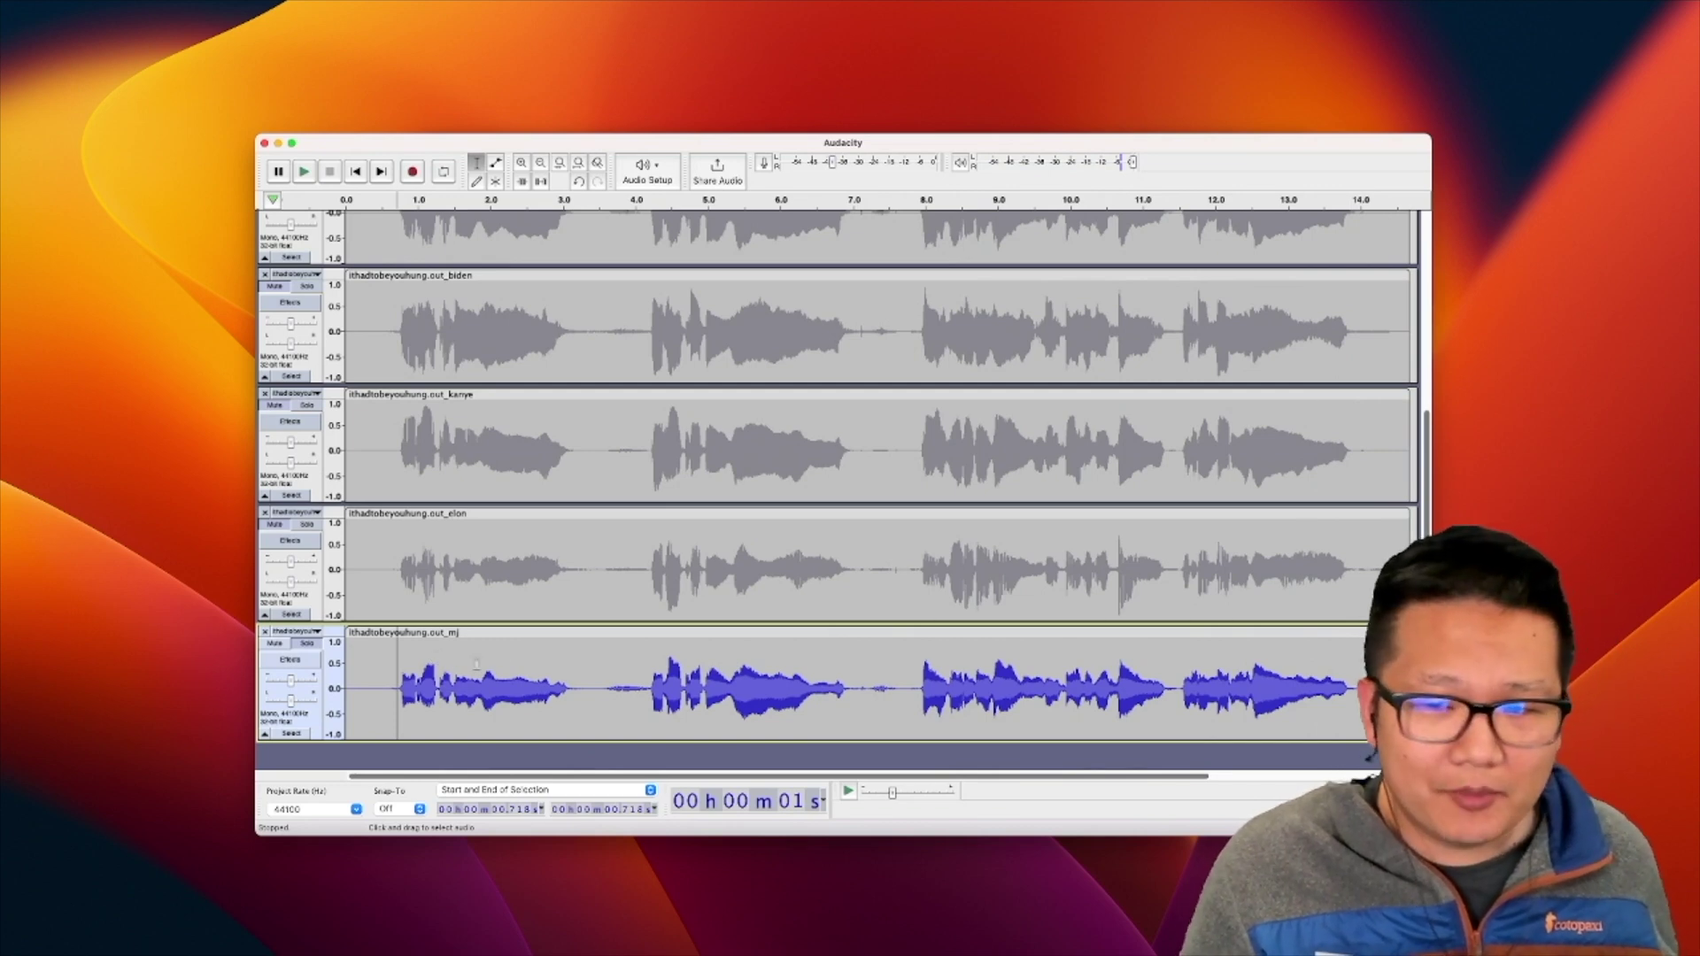
{"action": "scroll", "coordinate": [523, 659], "scroll_direction": "up", "scroll_amount": 5}
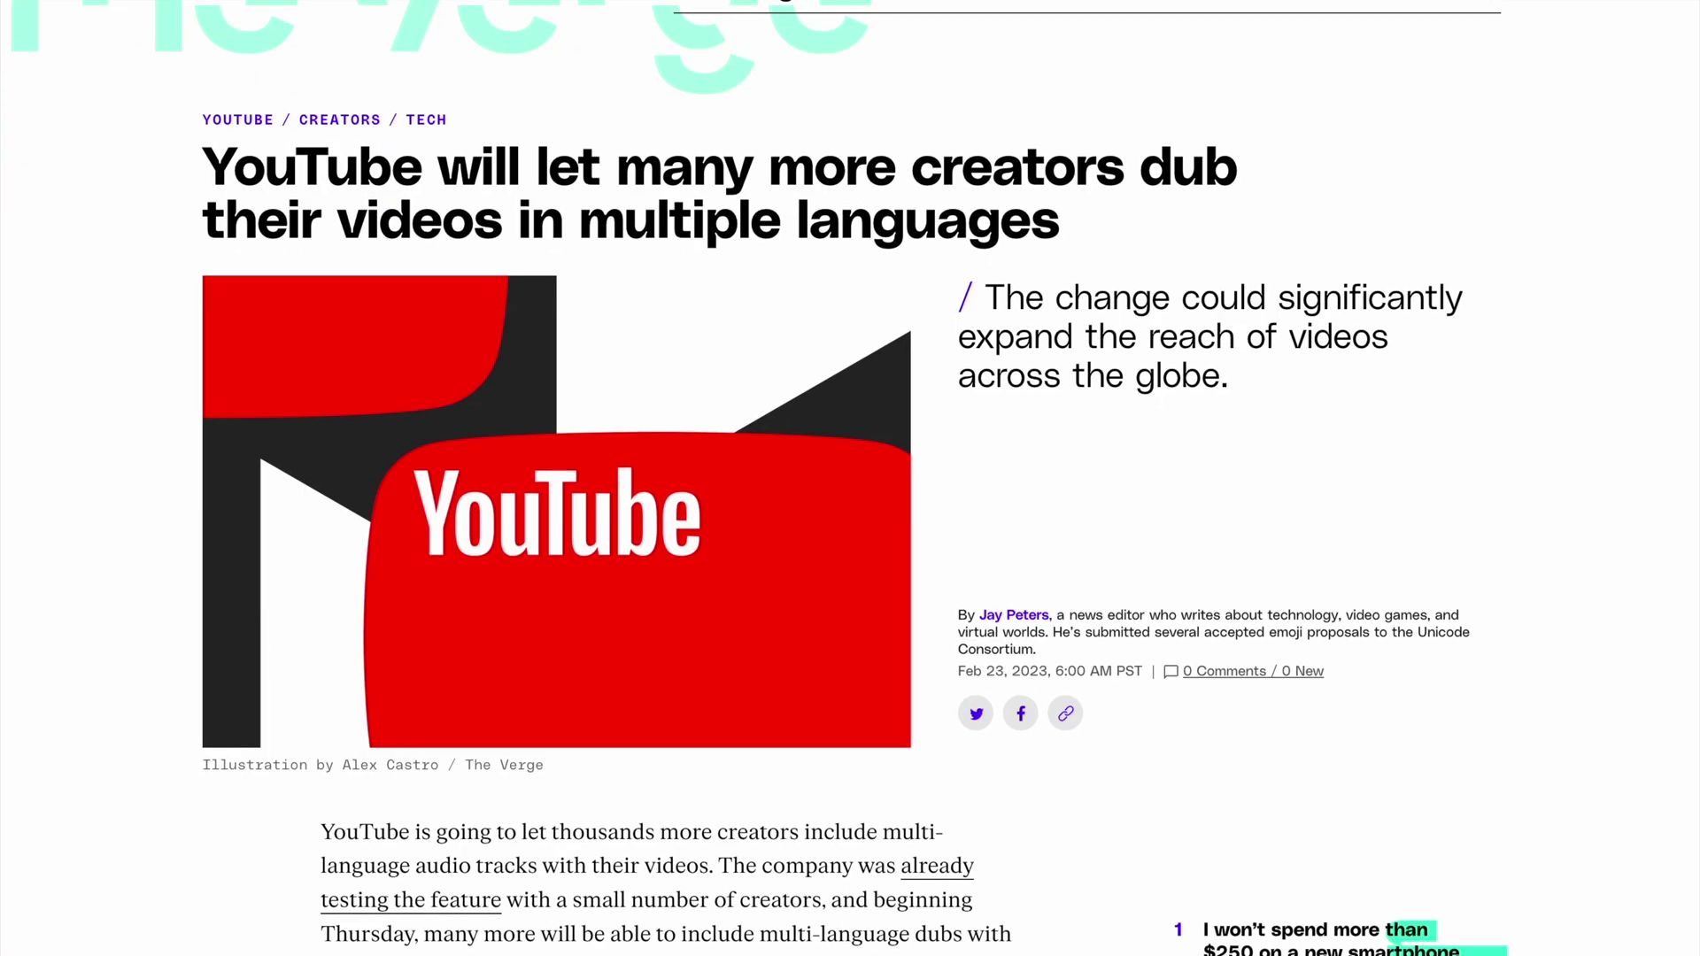
Scroll down the Verge dubbing article past the embedded video.
{"action": "scroll", "coordinate": [850, 479], "scroll_direction": "down", "scroll_amount": 4}
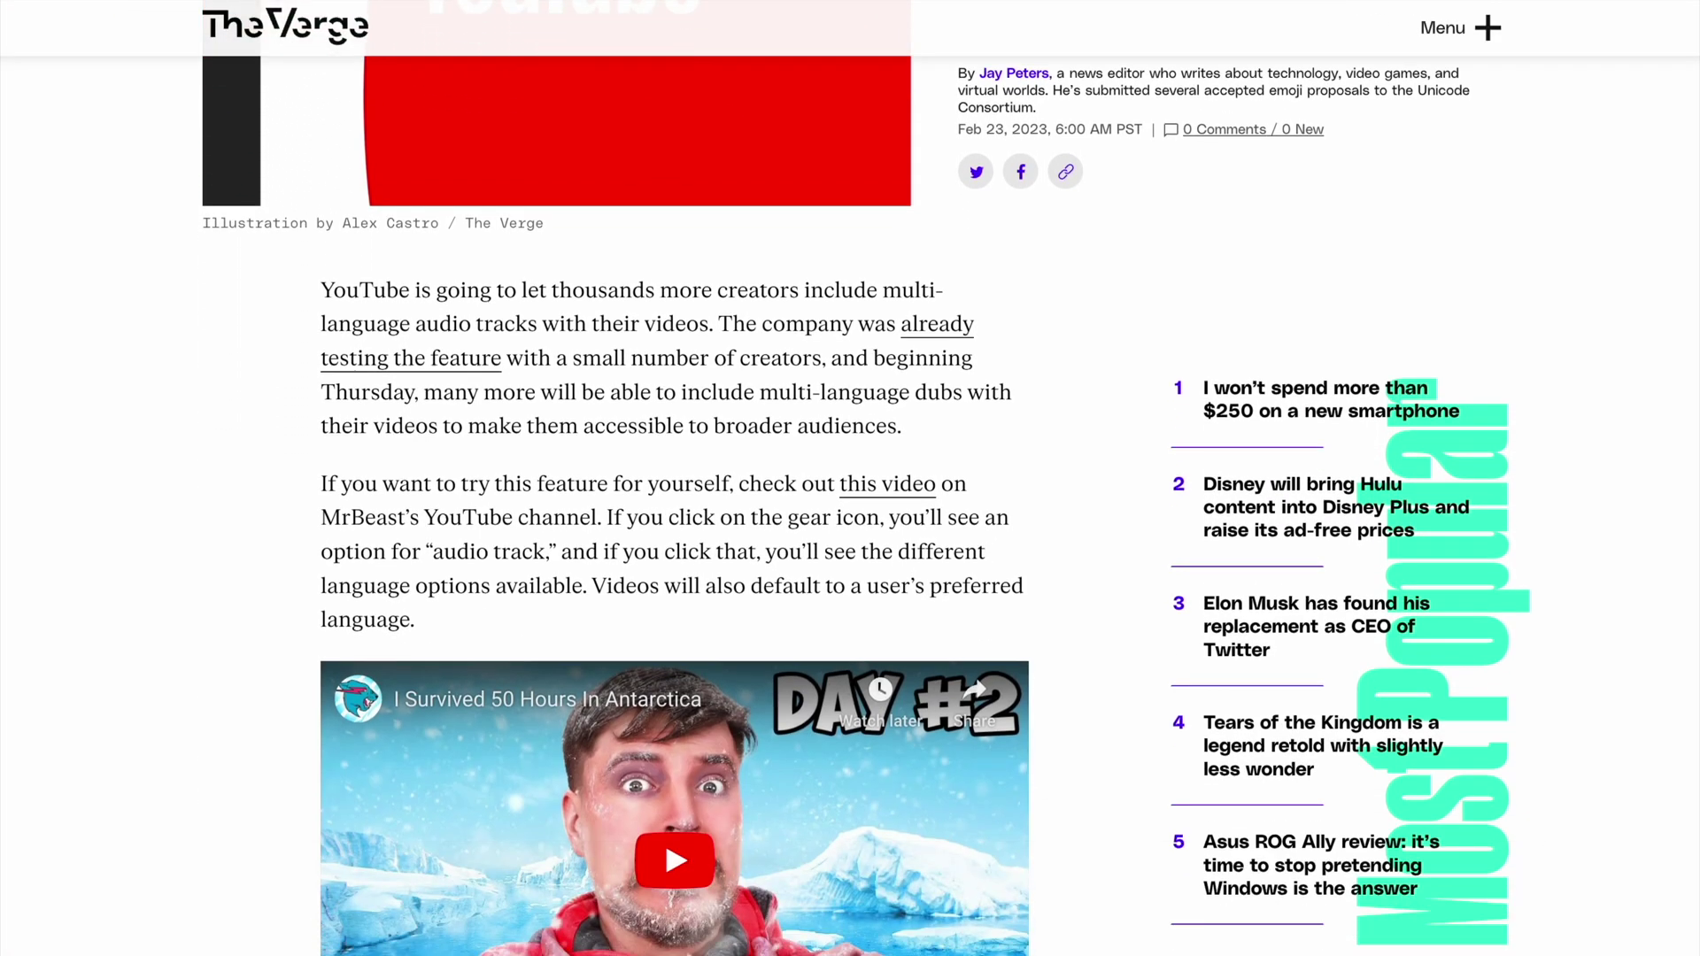
{"action": "scroll", "coordinate": [850, 478], "scroll_direction": "down", "scroll_amount": 5}
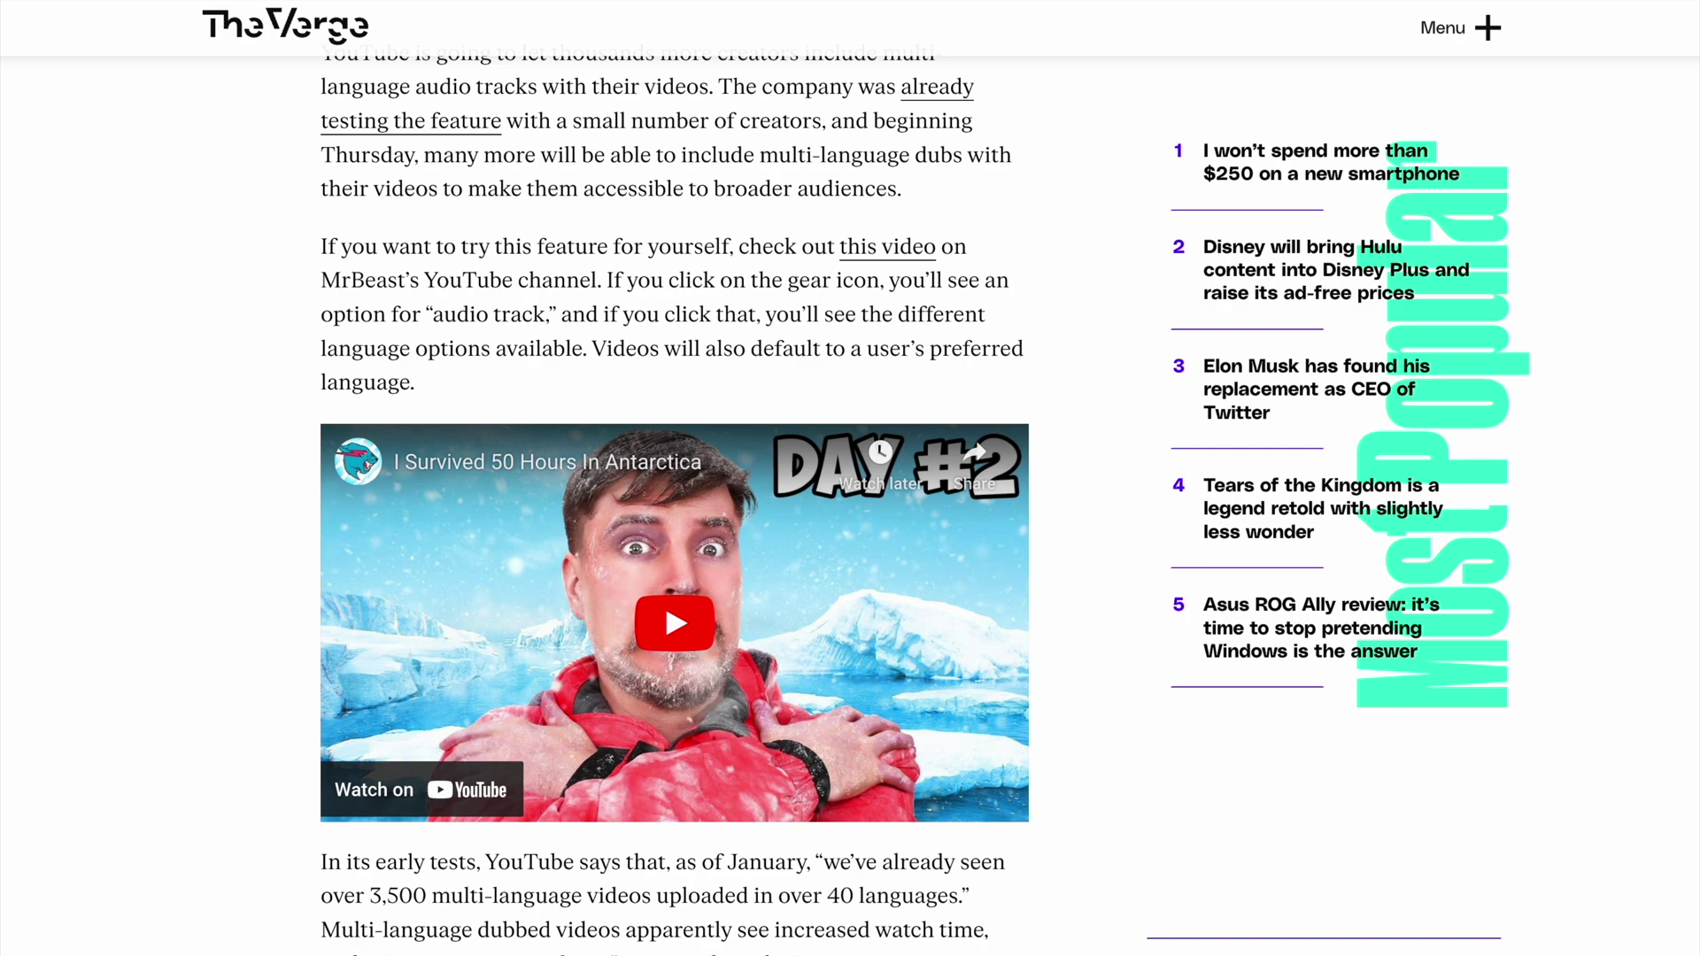
{"action": "scroll", "coordinate": [850, 478], "scroll_direction": "down", "scroll_amount": 2}
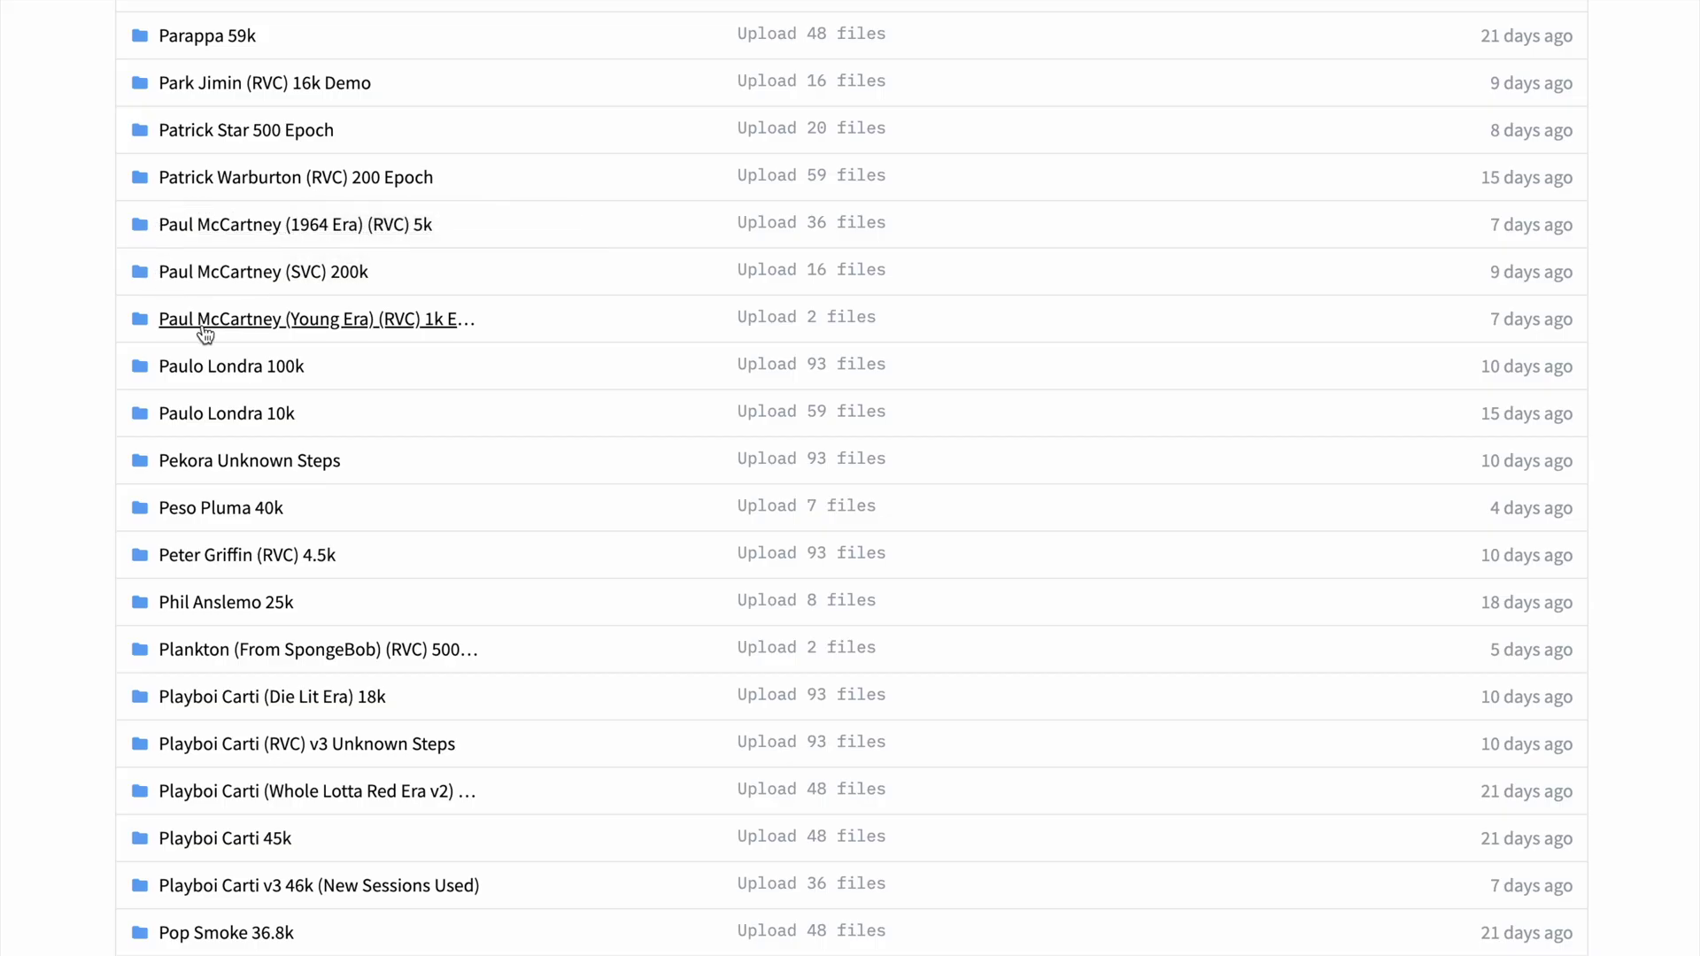
Open the Paul McCartney (Young Era) (RVC) 1k Epoch folder in Music-AI-Voices.
{"action": "left_click", "coordinate": [359, 321]}
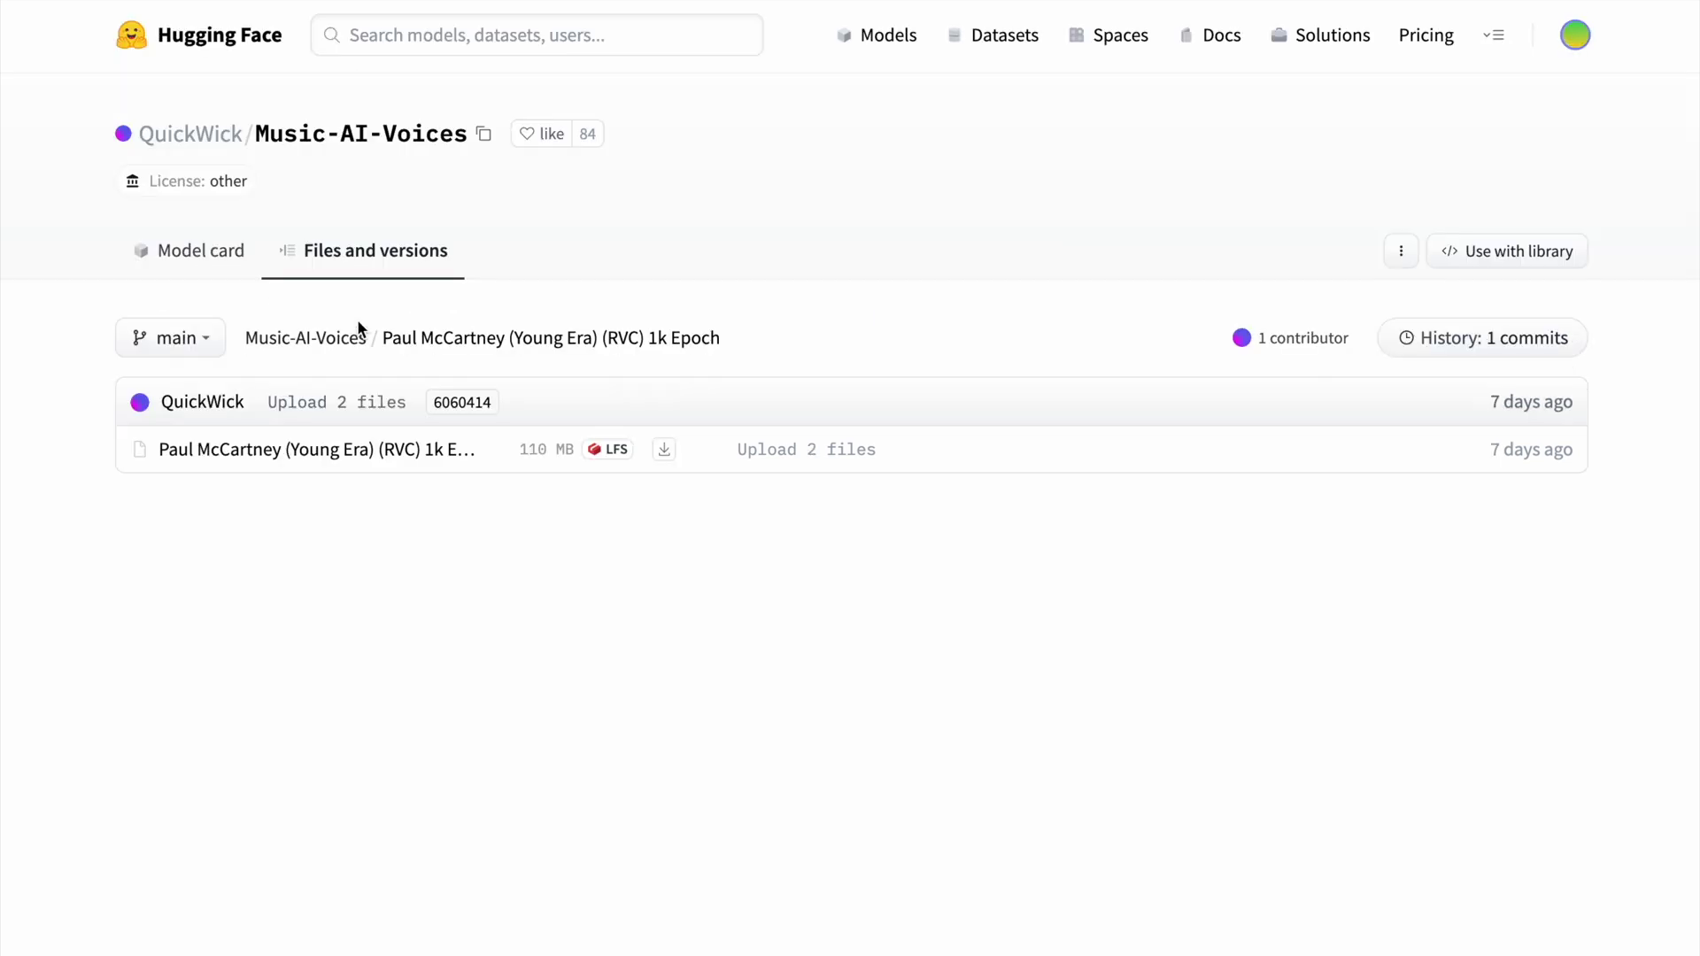